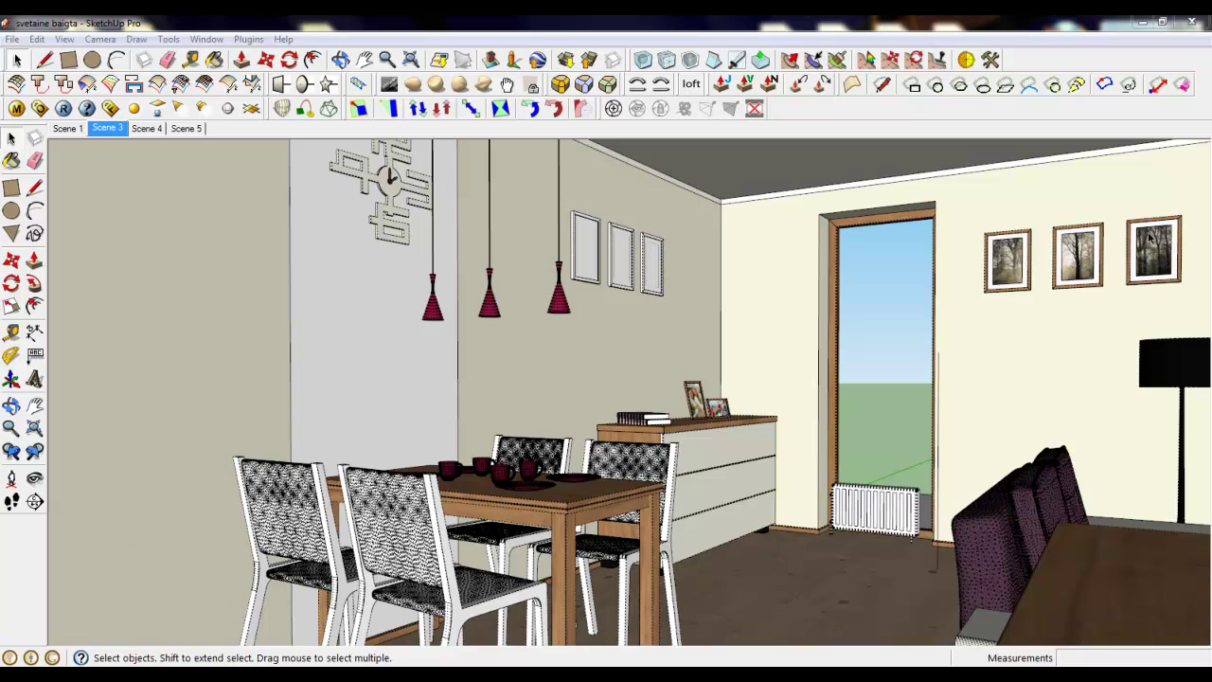
Examine the dining table, its tableware and the surrounding chairs from several angles, selecting the table and the nearest chair.
{"action": "left_click", "coordinate": [561, 535]}
{"action": "scroll", "coordinate": [554, 536], "scroll_direction": "up", "scroll_amount": 5}
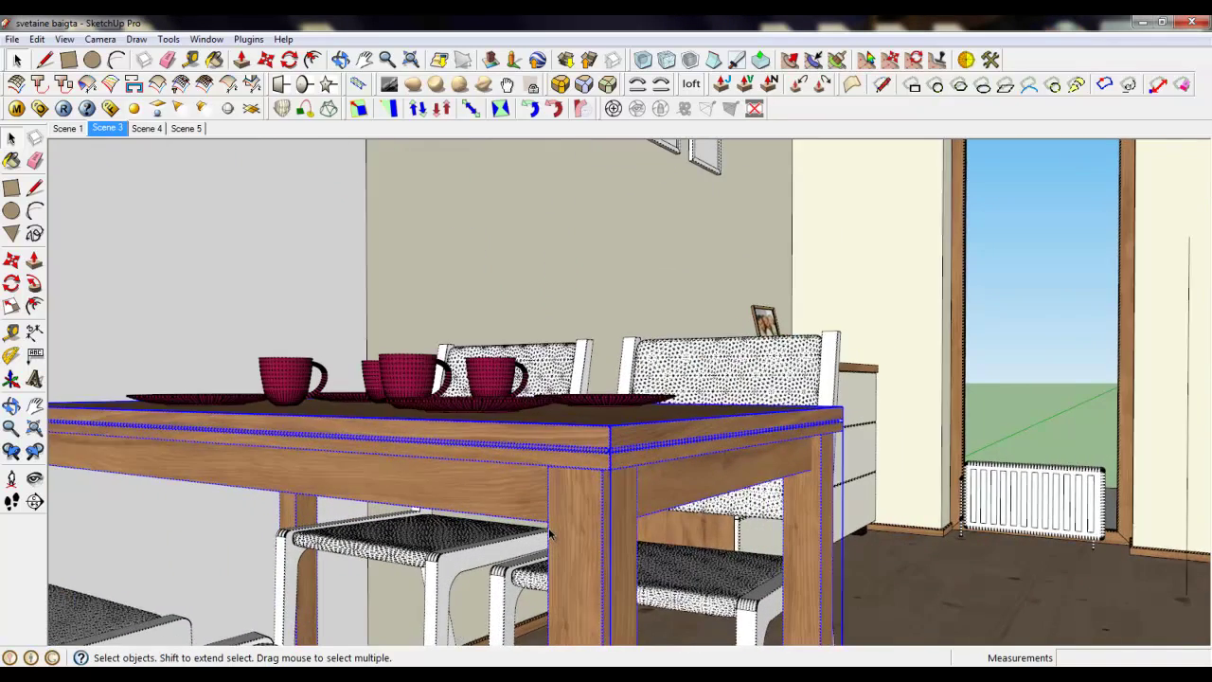
{"action": "scroll", "coordinate": [549, 535], "scroll_direction": "down", "scroll_amount": 3}
{"action": "middle_click_drag", "start_coordinate": [606, 482], "coordinate": [485, 349]}
{"action": "scroll", "coordinate": [807, 384], "scroll_direction": "down", "scroll_amount": 2}
{"action": "scroll", "coordinate": [483, 349], "scroll_direction": "up", "scroll_amount": 4}
{"action": "scroll", "coordinate": [483, 348], "scroll_direction": "down", "scroll_amount": 5}
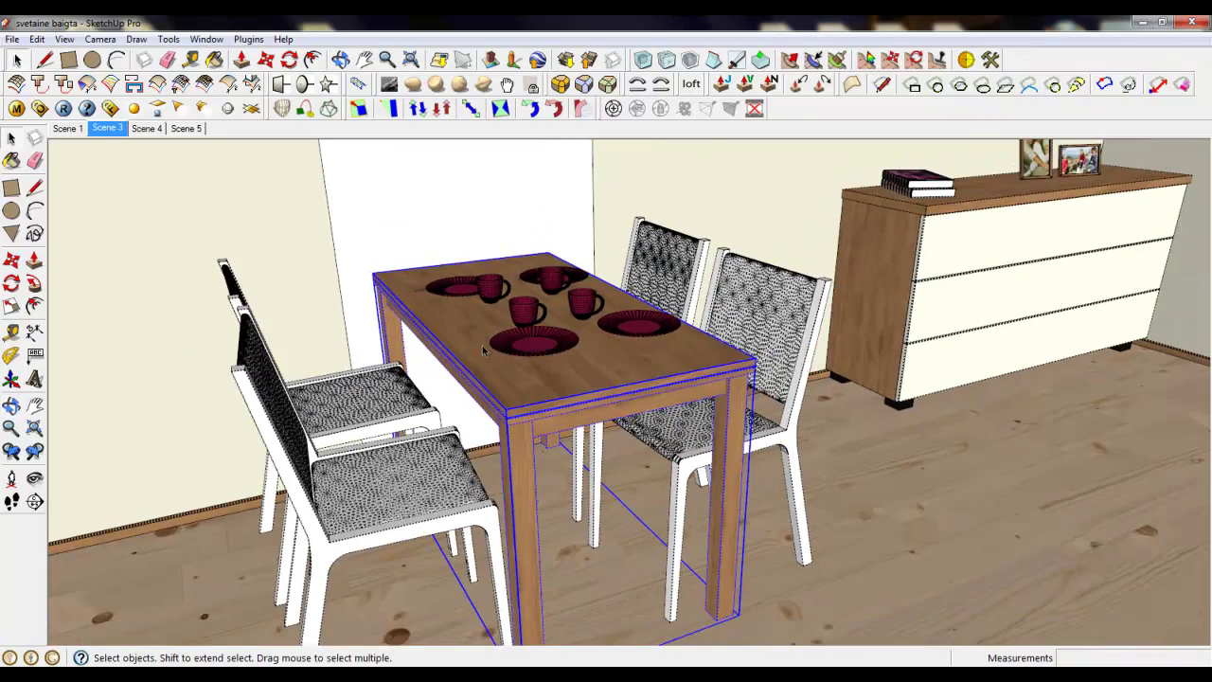
{"action": "scroll", "coordinate": [561, 474], "scroll_direction": "down", "scroll_amount": 1}
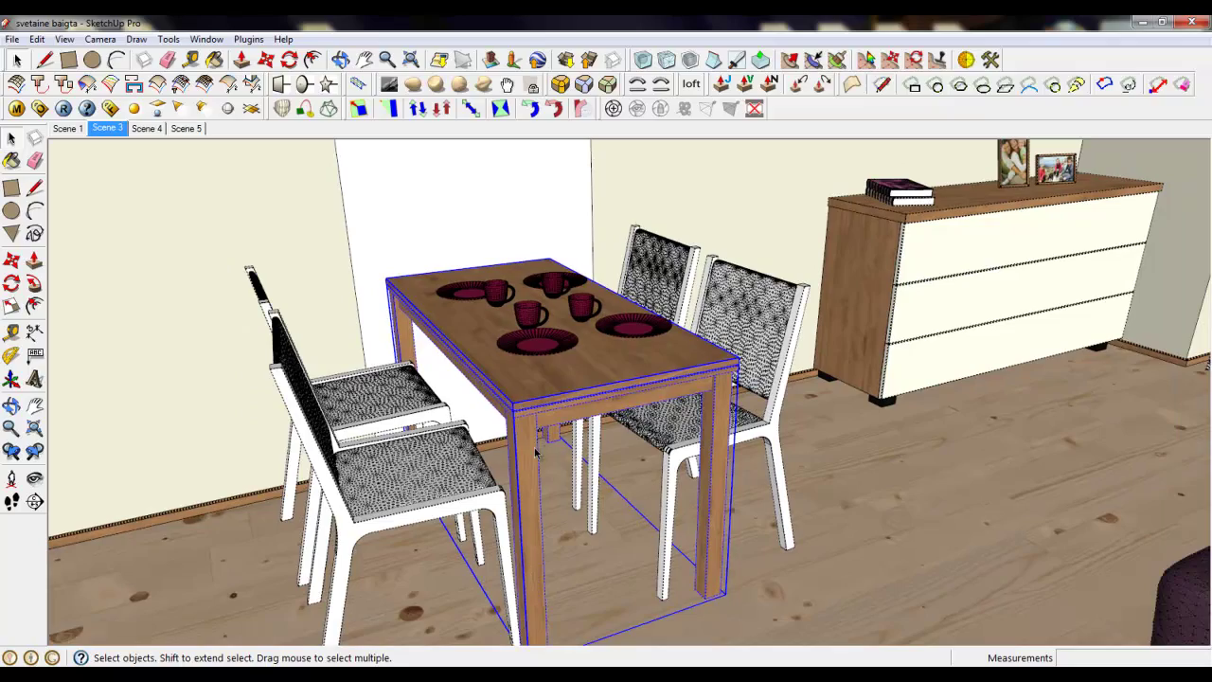
{"action": "scroll", "coordinate": [564, 419], "scroll_direction": "up", "scroll_amount": 3}
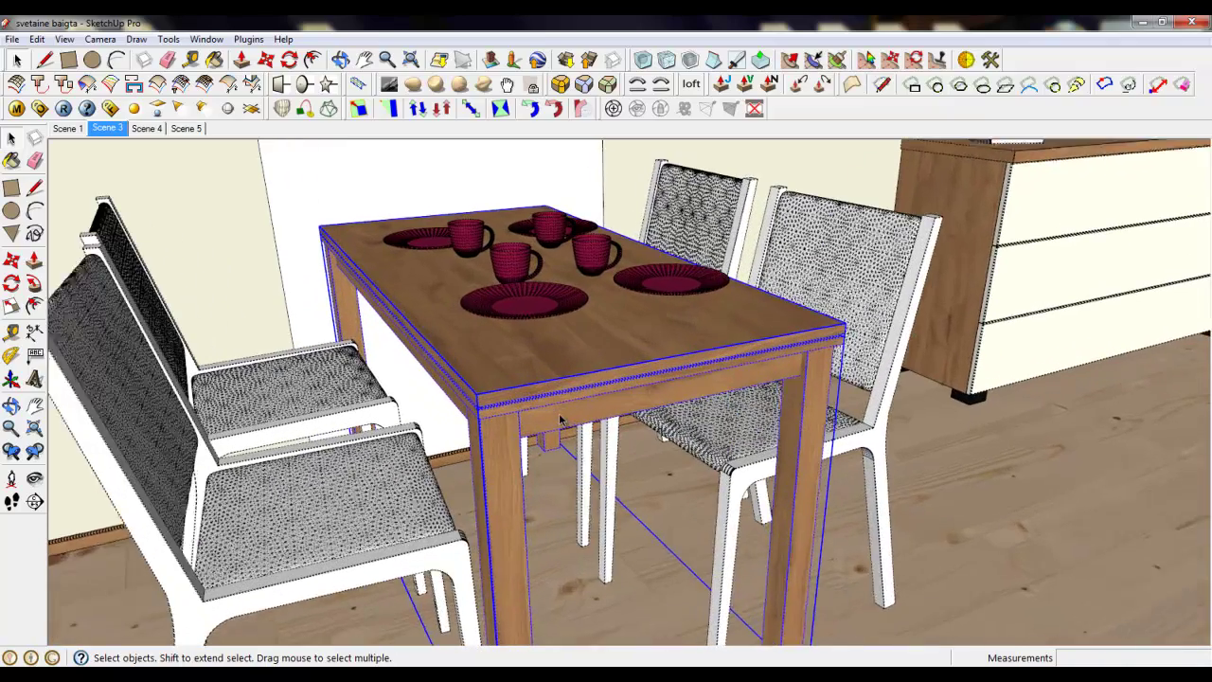
{"action": "scroll", "coordinate": [606, 395], "scroll_direction": "down", "scroll_amount": 5}
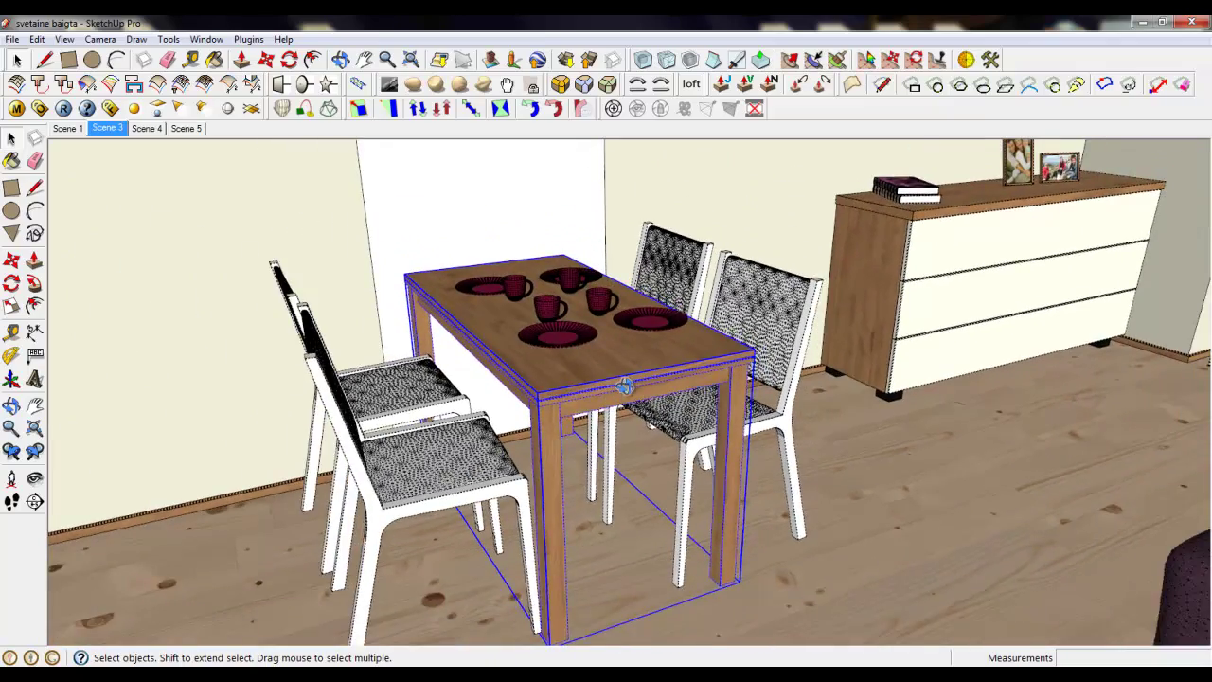
{"action": "left_click", "coordinate": [372, 511]}
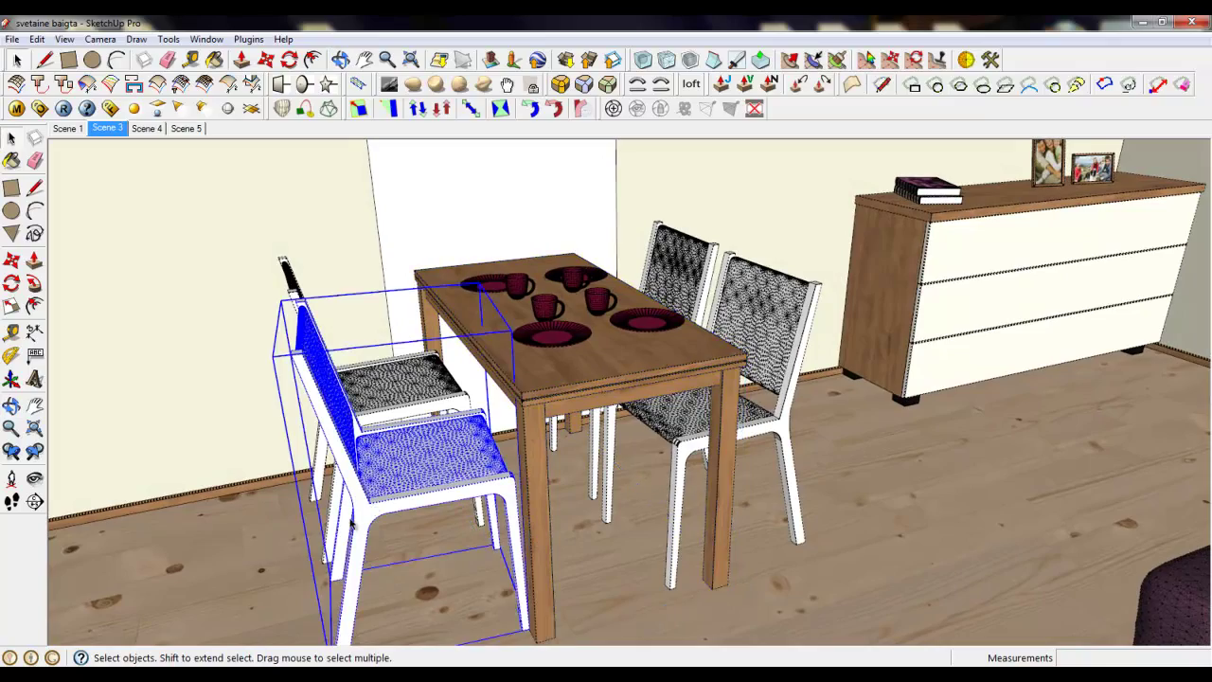
{"action": "scroll", "coordinate": [348, 502], "scroll_direction": "up", "scroll_amount": 3}
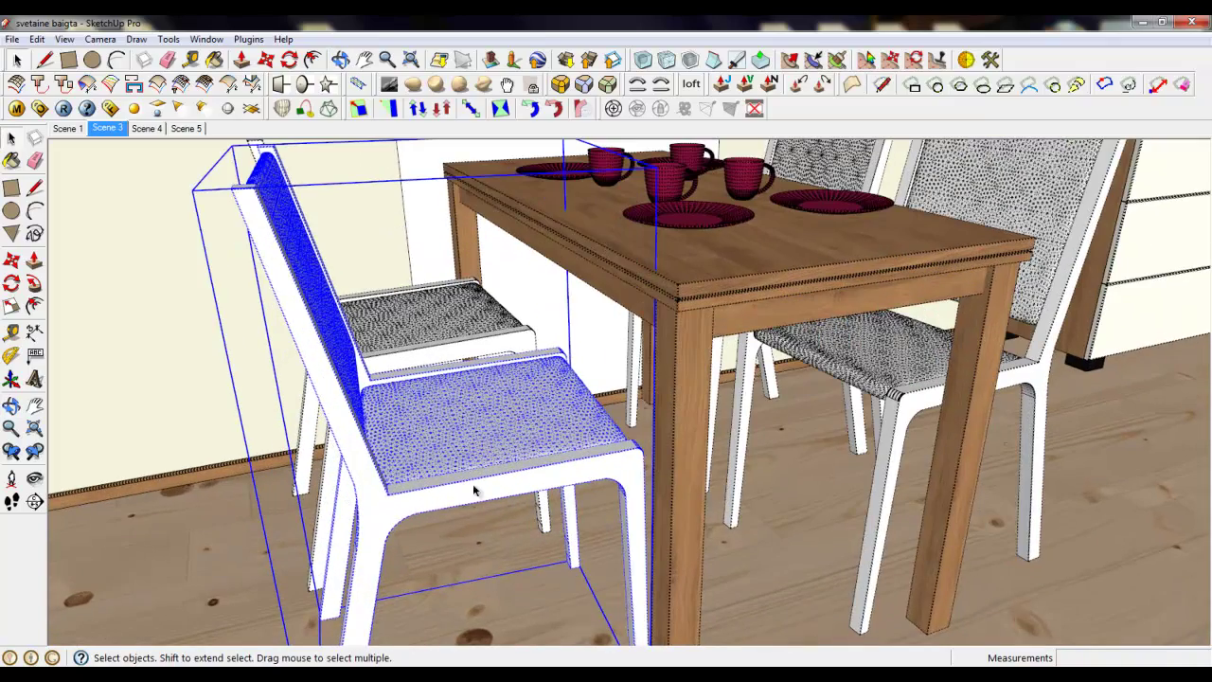
{"action": "scroll", "coordinate": [320, 497], "scroll_direction": "down", "scroll_amount": 5}
{"action": "scroll", "coordinate": [1128, 172], "scroll_direction": "up", "scroll_amount": 6}
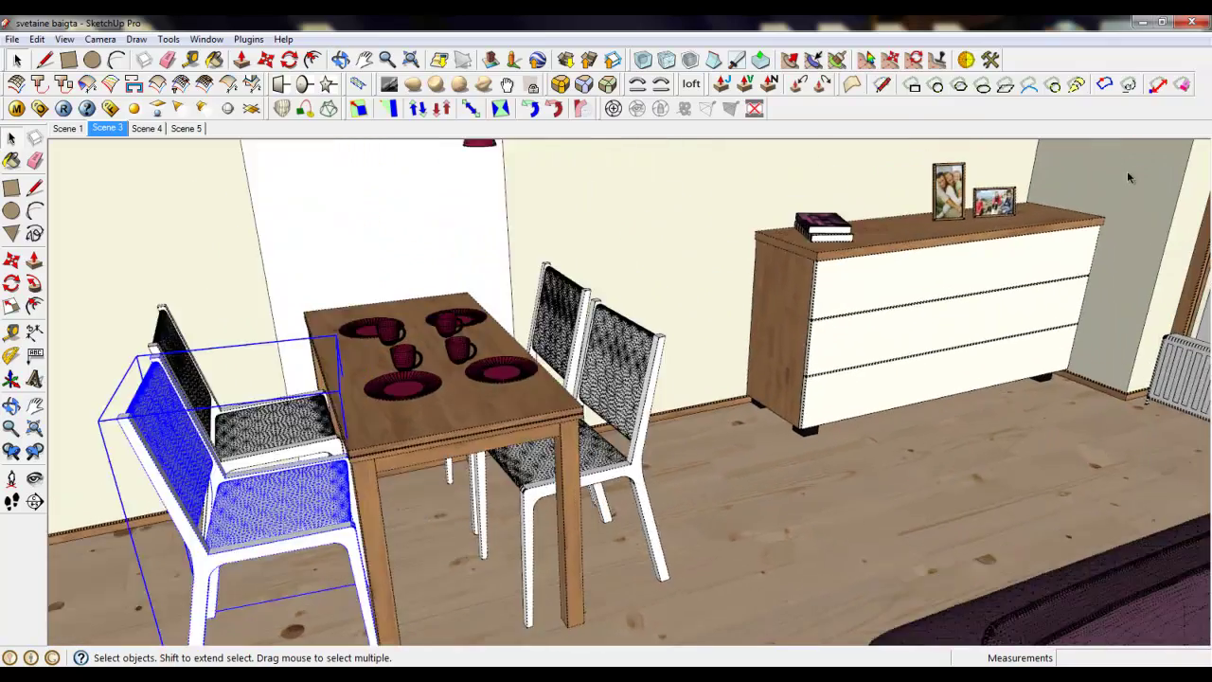
Examine the sideboard area, selecting in turn the photo frames, the books and the radiator by the glass door.
{"action": "middle_click", "coordinate": [1128, 199]}
{"action": "middle_click_drag", "start_coordinate": [809, 356], "coordinate": [919, 360]}
{"action": "scroll", "coordinate": [535, 217], "scroll_direction": "down", "scroll_amount": 3}
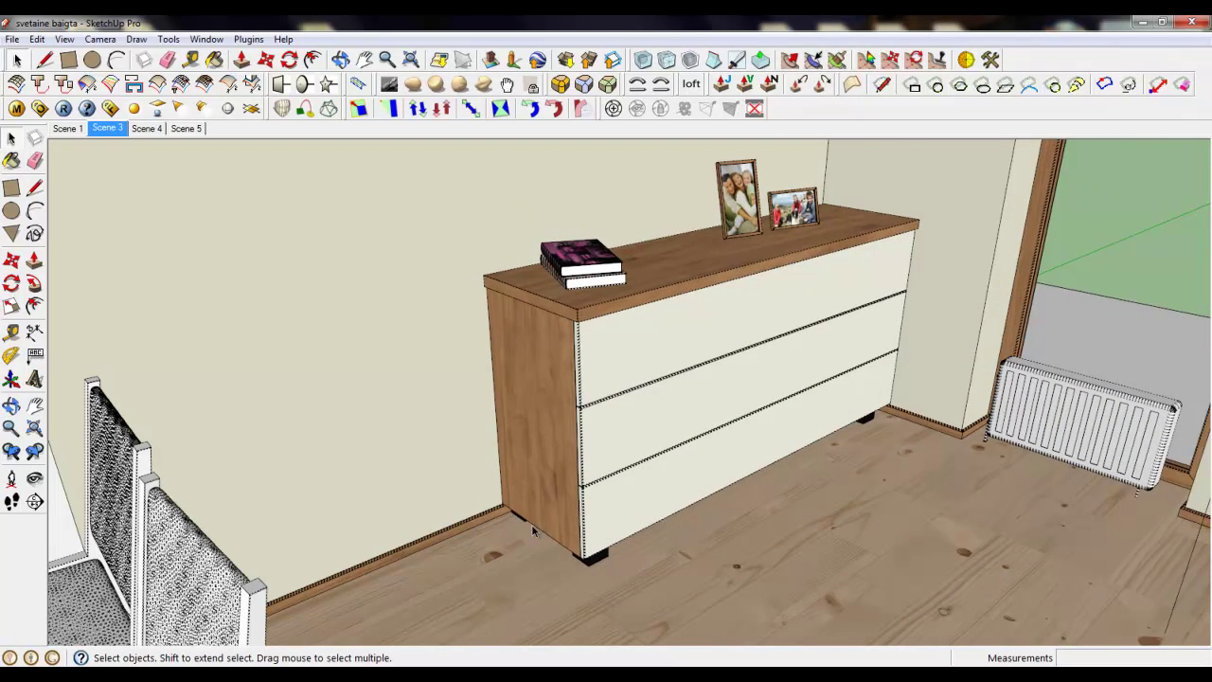
{"action": "scroll", "coordinate": [805, 153], "scroll_direction": "up", "scroll_amount": 4}
{"action": "left_click", "coordinate": [653, 258]}
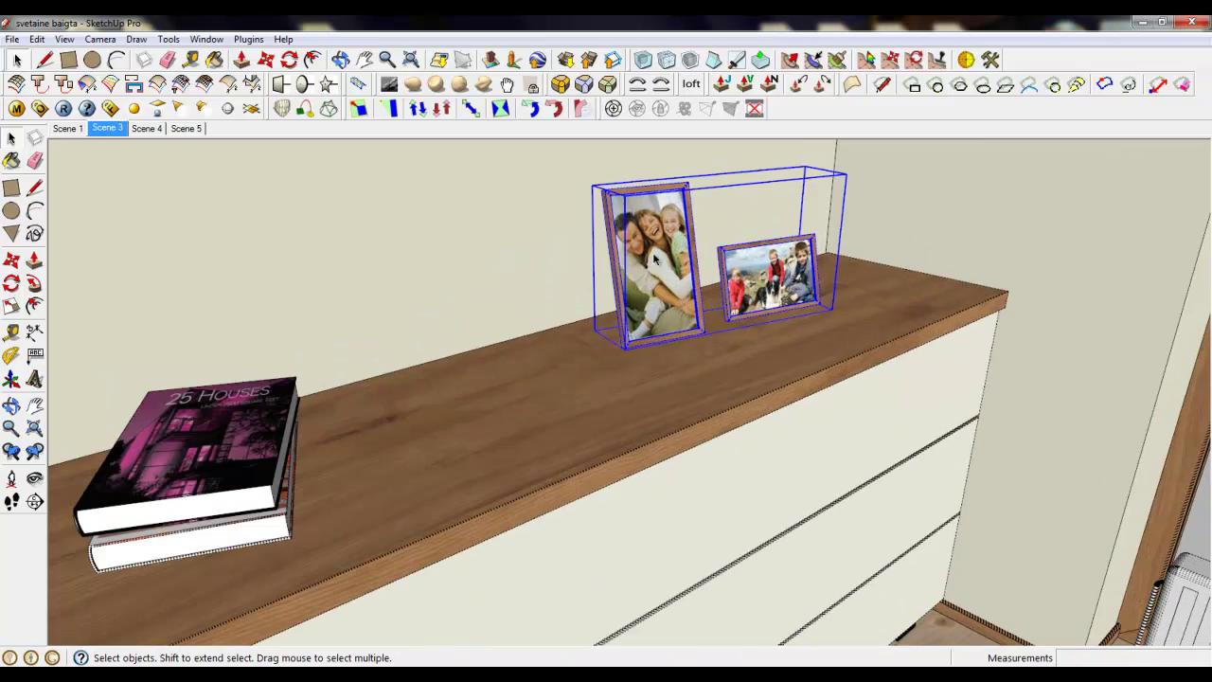
{"action": "scroll", "coordinate": [792, 273], "scroll_direction": "down", "scroll_amount": 3}
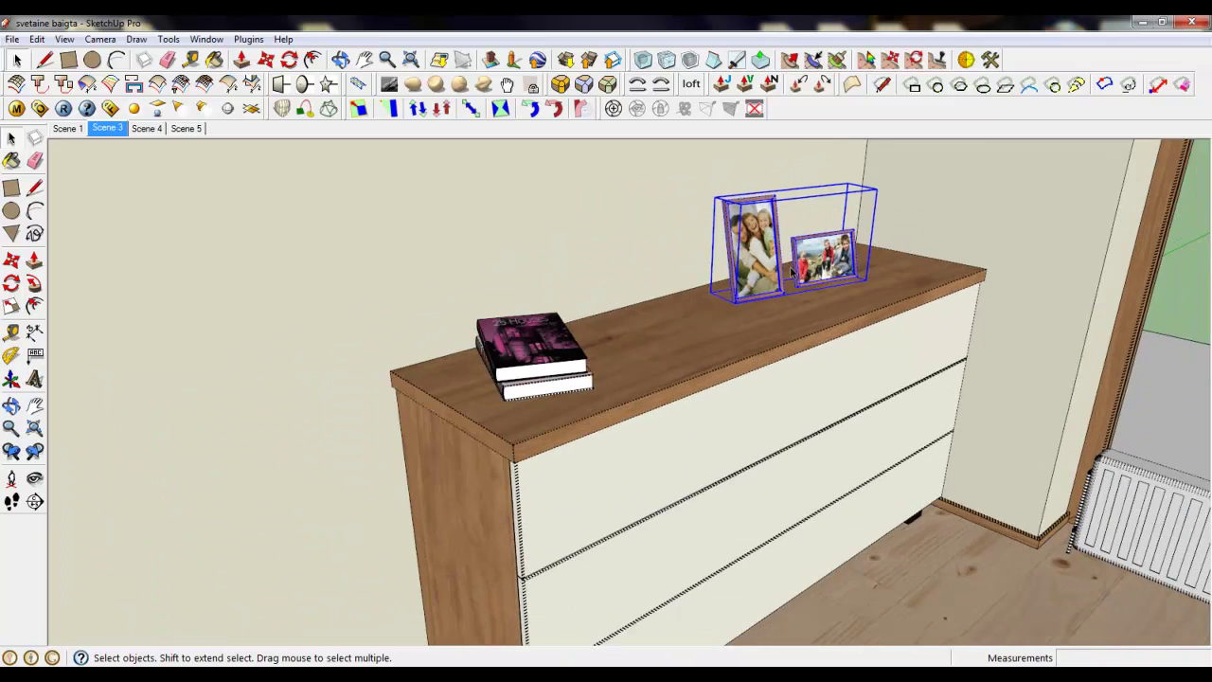
{"action": "left_click", "coordinate": [576, 338]}
{"action": "scroll", "coordinate": [698, 386], "scroll_direction": "down", "scroll_amount": 2}
{"action": "scroll", "coordinate": [525, 341], "scroll_direction": "down", "scroll_amount": 1}
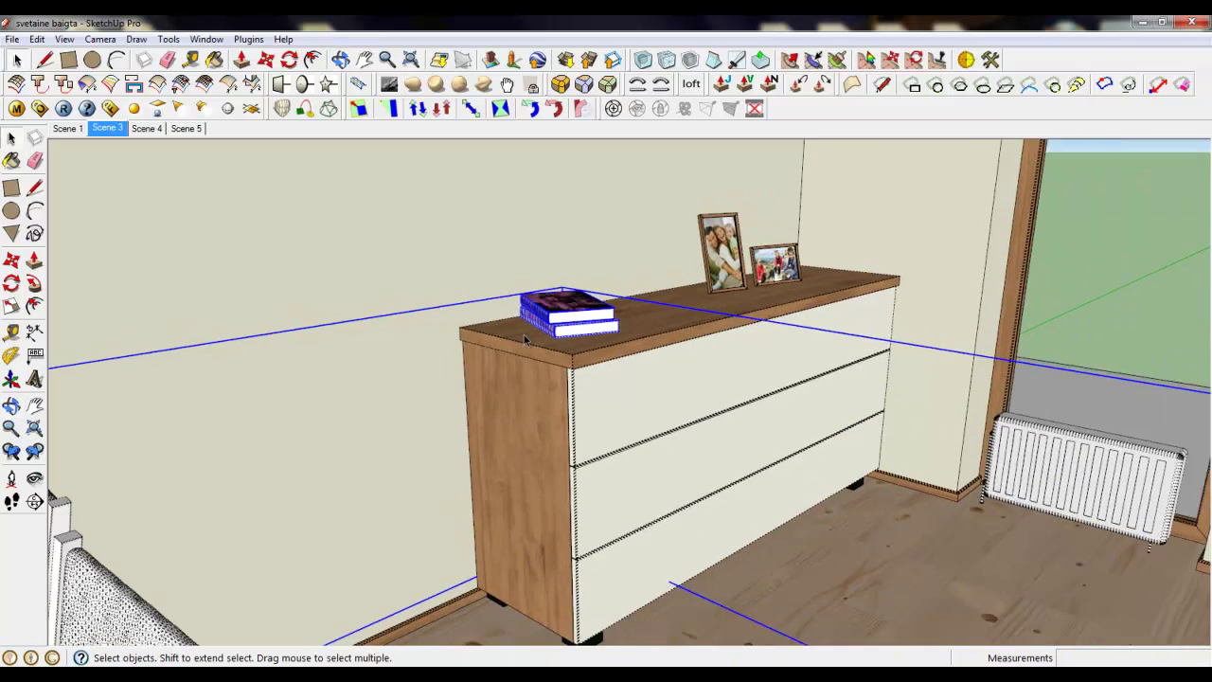
{"action": "scroll", "coordinate": [526, 341], "scroll_direction": "down", "scroll_amount": 2}
{"action": "left_click", "coordinate": [942, 459]}
{"action": "scroll", "coordinate": [942, 459], "scroll_direction": "down", "scroll_amount": 3}
{"action": "scroll", "coordinate": [607, 230], "scroll_direction": "up", "scroll_amount": 4}
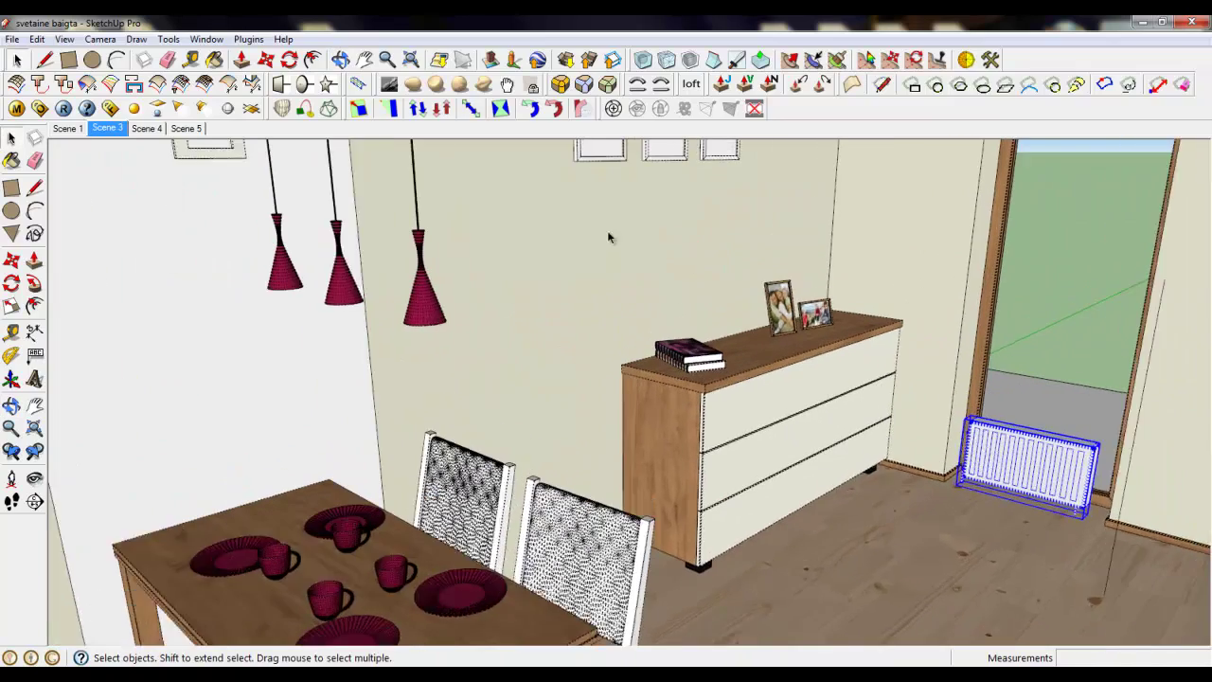
Select the three pendant lamps and examine how they hang above the dining table.
{"action": "left_click", "coordinate": [393, 347]}
{"action": "scroll", "coordinate": [785, 204], "scroll_direction": "down", "scroll_amount": 5}
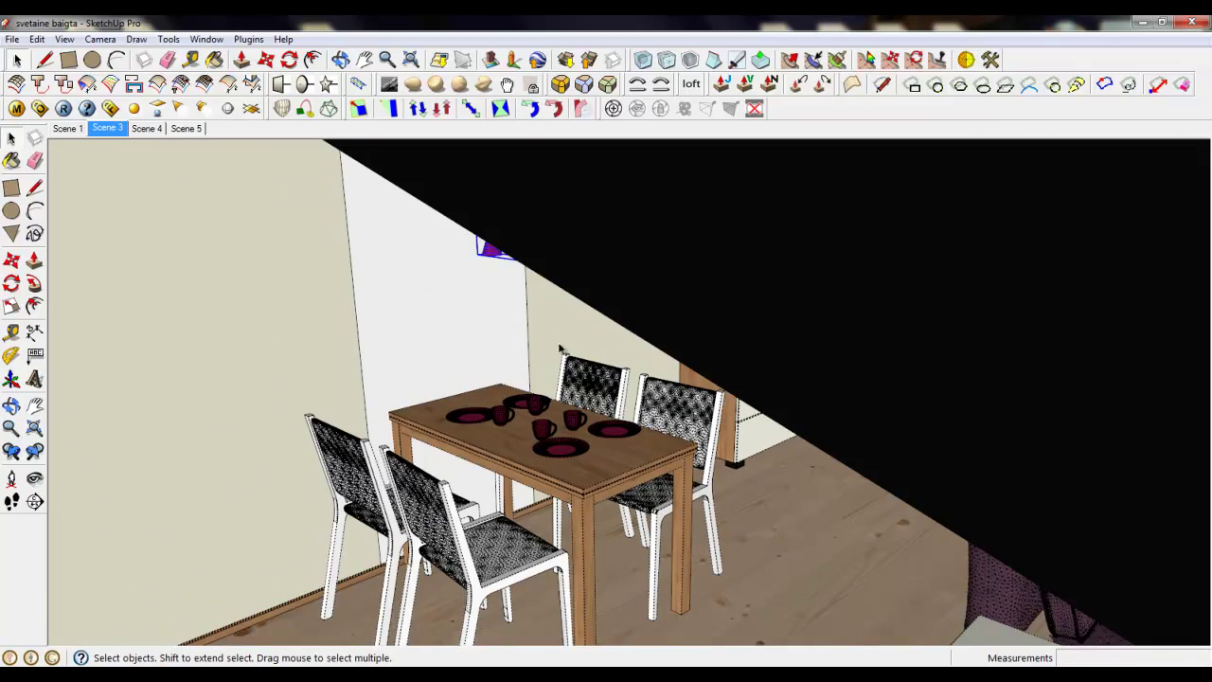
{"action": "scroll", "coordinate": [602, 372], "scroll_direction": "up", "scroll_amount": 1}
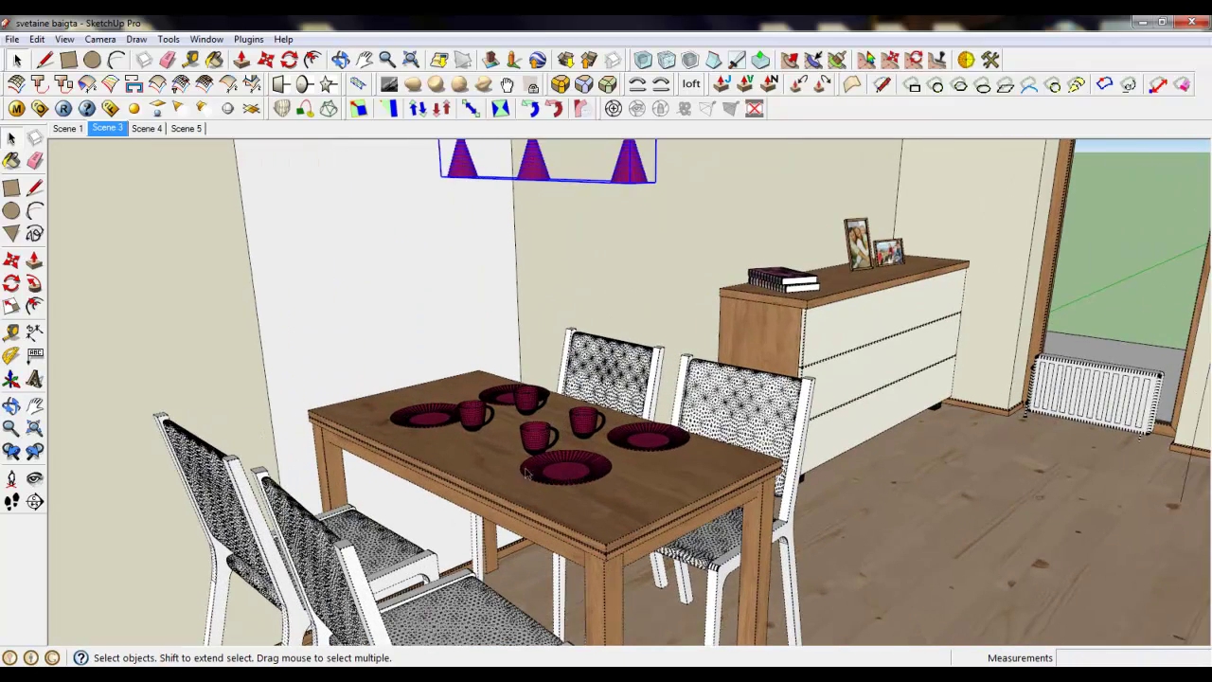
{"action": "scroll", "coordinate": [680, 510], "scroll_direction": "up", "scroll_amount": 2}
{"action": "scroll", "coordinate": [748, 567], "scroll_direction": "down", "scroll_amount": 3}
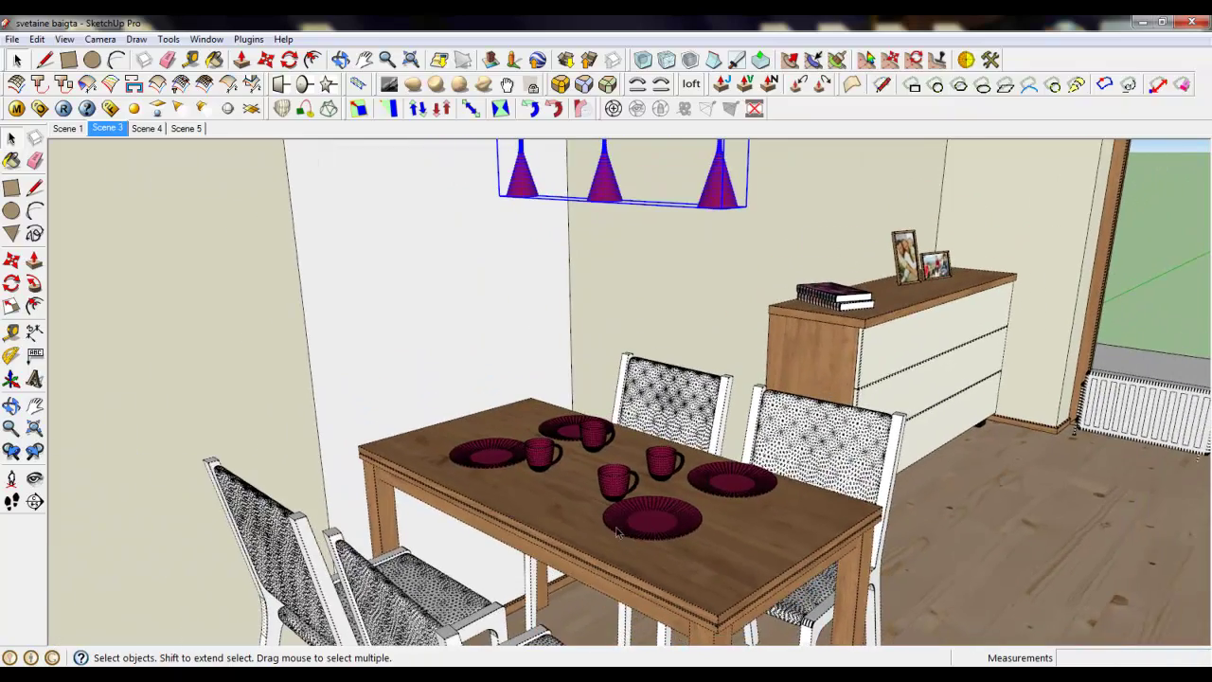
{"action": "scroll", "coordinate": [429, 174], "scroll_direction": "up", "scroll_amount": 3}
{"action": "scroll", "coordinate": [428, 173], "scroll_direction": "up", "scroll_amount": 2}
{"action": "scroll", "coordinate": [625, 525], "scroll_direction": "down", "scroll_amount": 5}
{"action": "scroll", "coordinate": [537, 173], "scroll_direction": "up", "scroll_amount": 4}
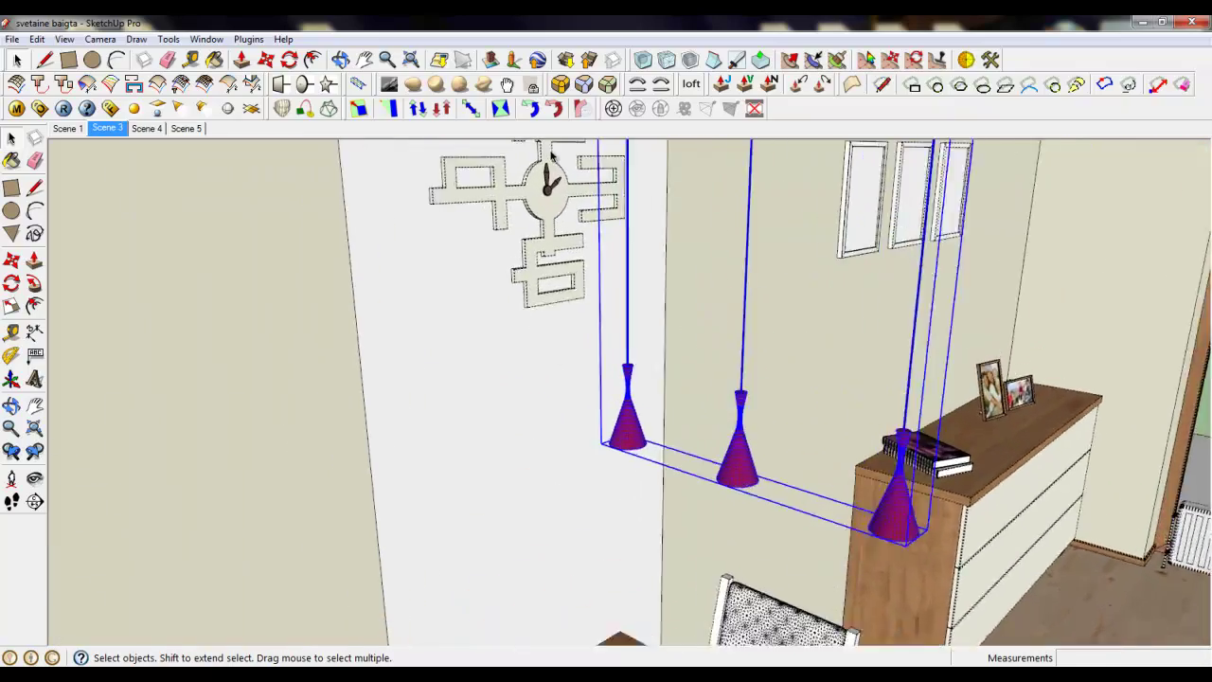
Inspect the decorative wall clock up close, including its dial and hands.
{"action": "scroll", "coordinate": [582, 438], "scroll_direction": "down", "scroll_amount": 3}
{"action": "scroll", "coordinate": [603, 388], "scroll_direction": "up", "scroll_amount": 3}
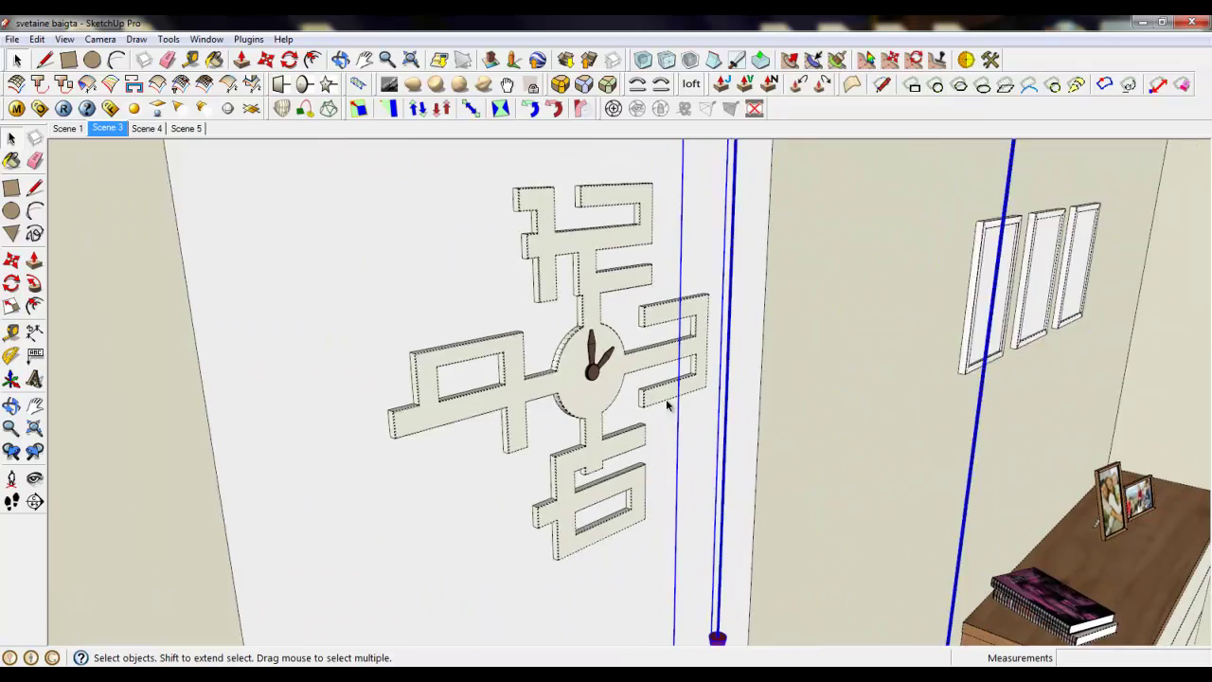
{"action": "scroll", "coordinate": [598, 400], "scroll_direction": "up", "scroll_amount": 1}
{"action": "left_click", "coordinate": [597, 401]}
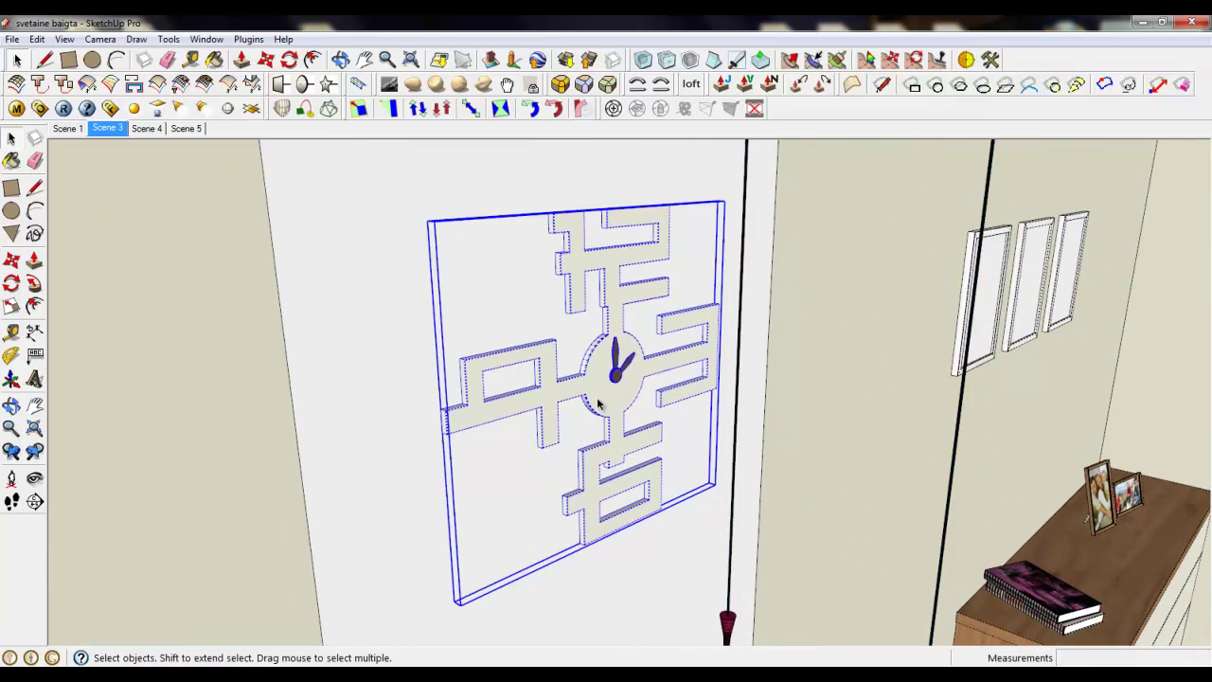
{"action": "scroll", "coordinate": [579, 391], "scroll_direction": "up", "scroll_amount": 2}
{"action": "mouse_move", "coordinate": [592, 386]}
{"action": "middle_mouse_down"}
{"action": "mouse_move", "coordinate": [580, 391]}
{"action": "mouse_move", "coordinate": [606, 378]}
{"action": "middle_mouse_up"}
{"action": "scroll", "coordinate": [617, 374], "scroll_direction": "down", "scroll_amount": 2}
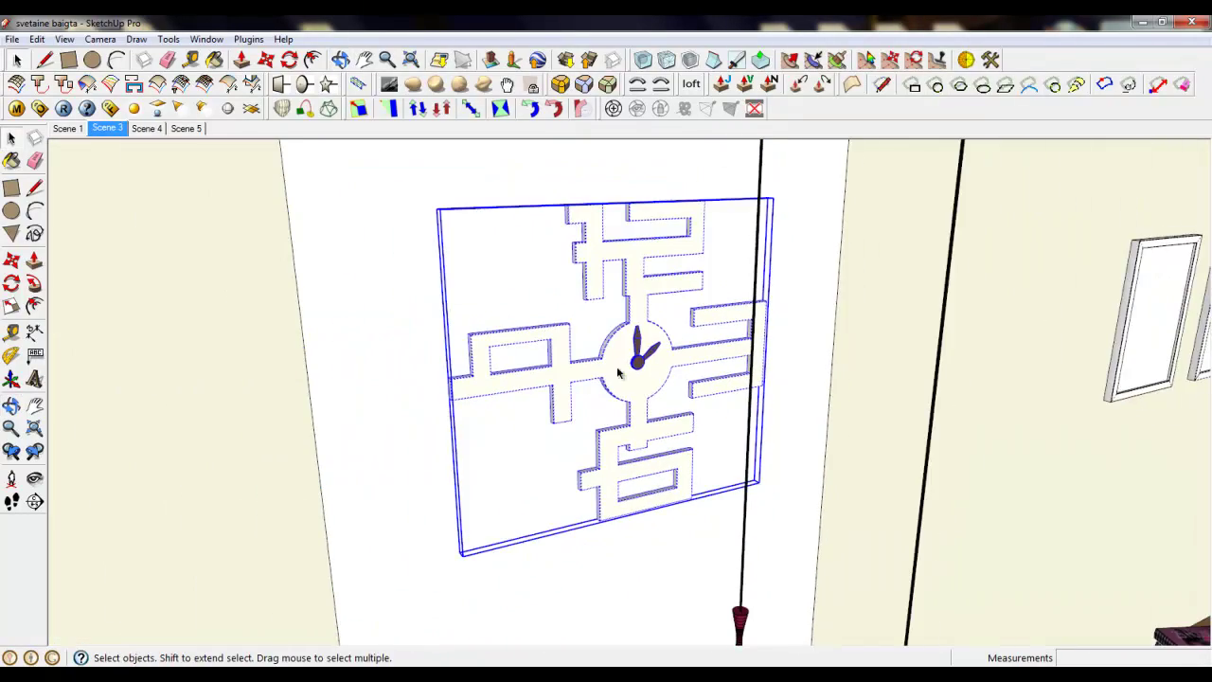
{"action": "scroll", "coordinate": [608, 367], "scroll_direction": "up", "scroll_amount": 3}
{"action": "scroll", "coordinate": [541, 371], "scroll_direction": "down", "scroll_amount": 2}
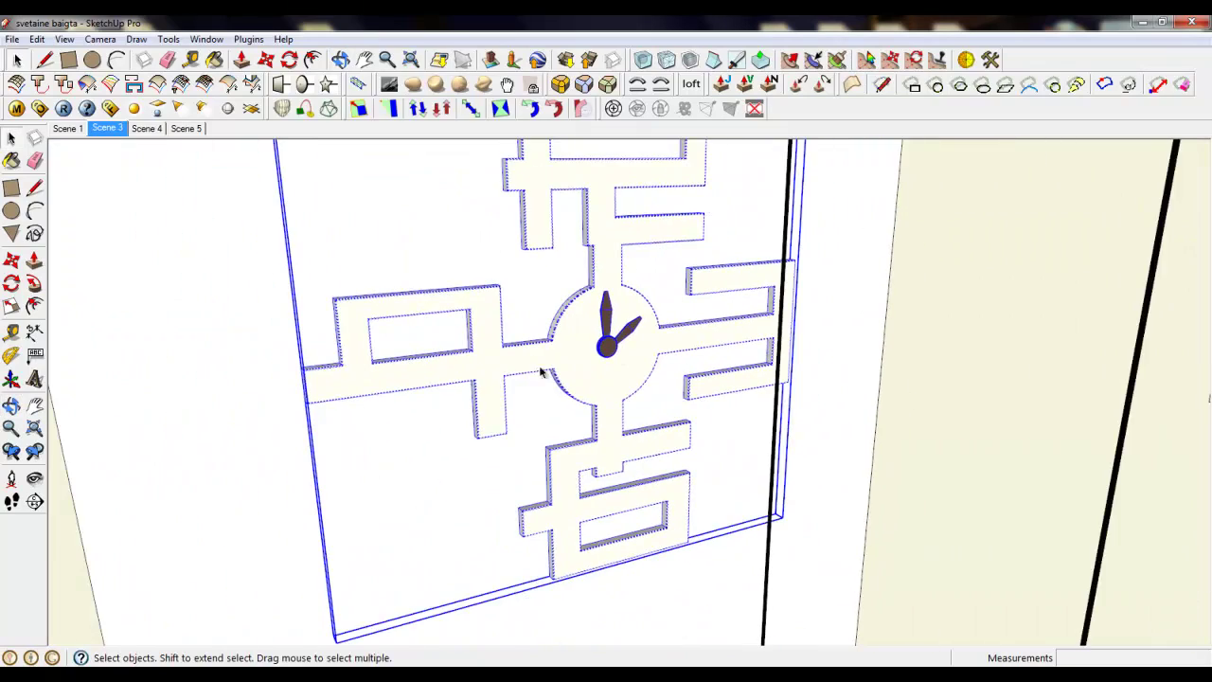
{"action": "scroll", "coordinate": [608, 331], "scroll_direction": "up", "scroll_amount": 3}
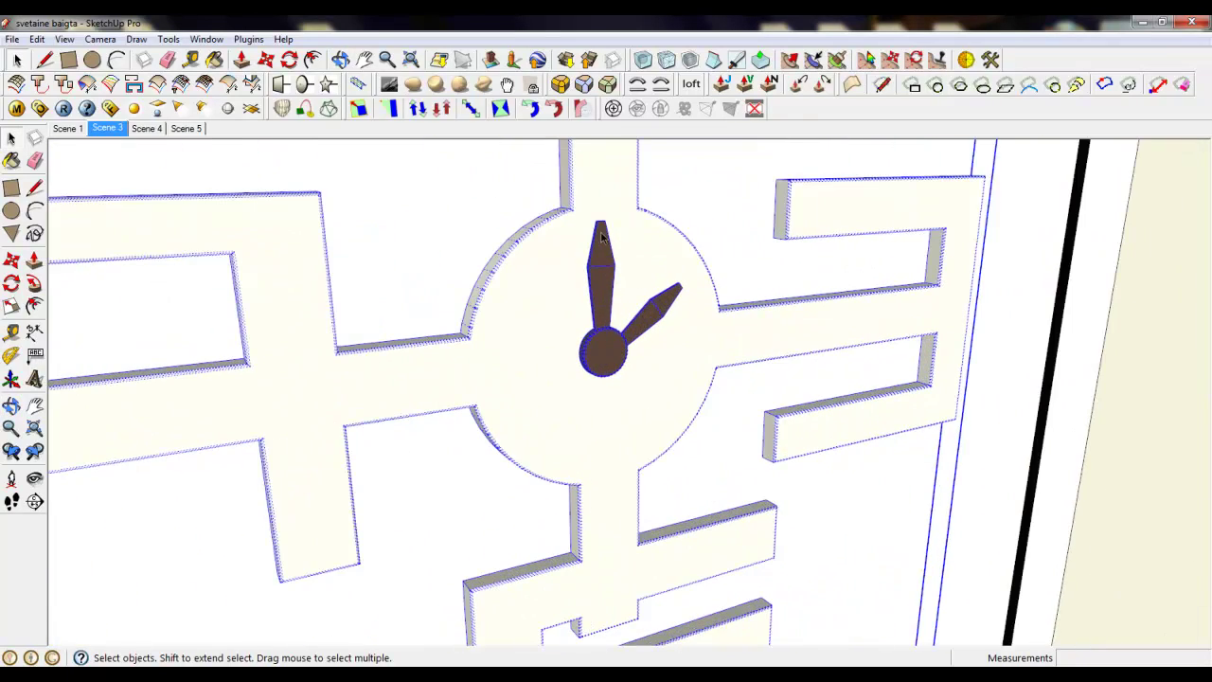
{"action": "scroll", "coordinate": [566, 279], "scroll_direction": "down", "scroll_amount": 5}
{"action": "middle_click_drag", "start_coordinate": [520, 375], "coordinate": [587, 290]}
{"action": "scroll", "coordinate": [575, 285], "scroll_direction": "down", "scroll_amount": 2}
Paint the white wall panel behind the clock with the in-model material "brown hall copy".
{"action": "left_click", "coordinate": [563, 412]}
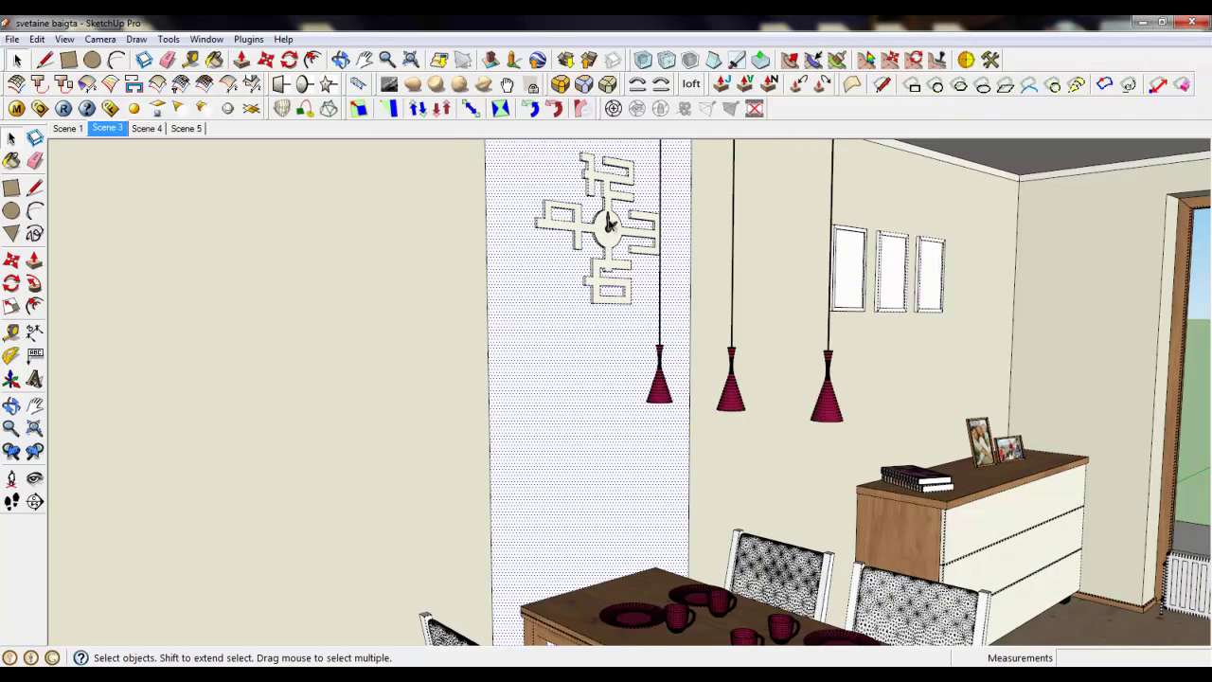
{"action": "scroll", "coordinate": [611, 223], "scroll_direction": "up", "scroll_amount": 3}
{"action": "scroll", "coordinate": [625, 213], "scroll_direction": "down", "scroll_amount": 3}
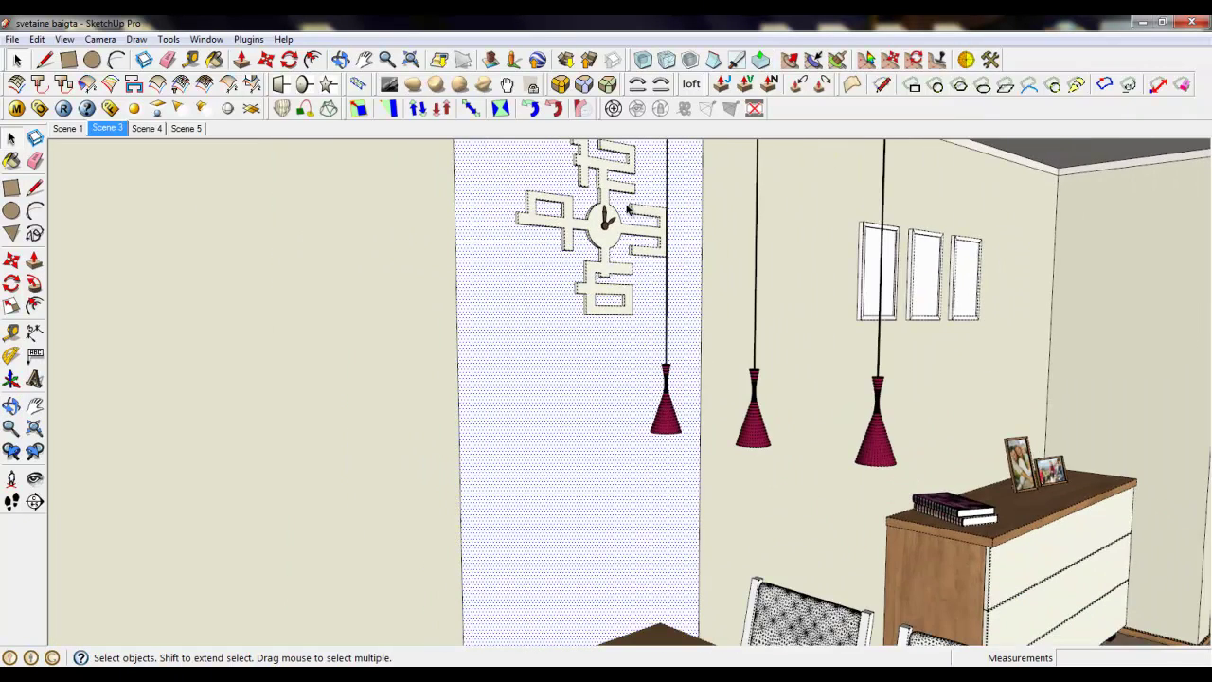
{"action": "left_click", "coordinate": [216, 61]}
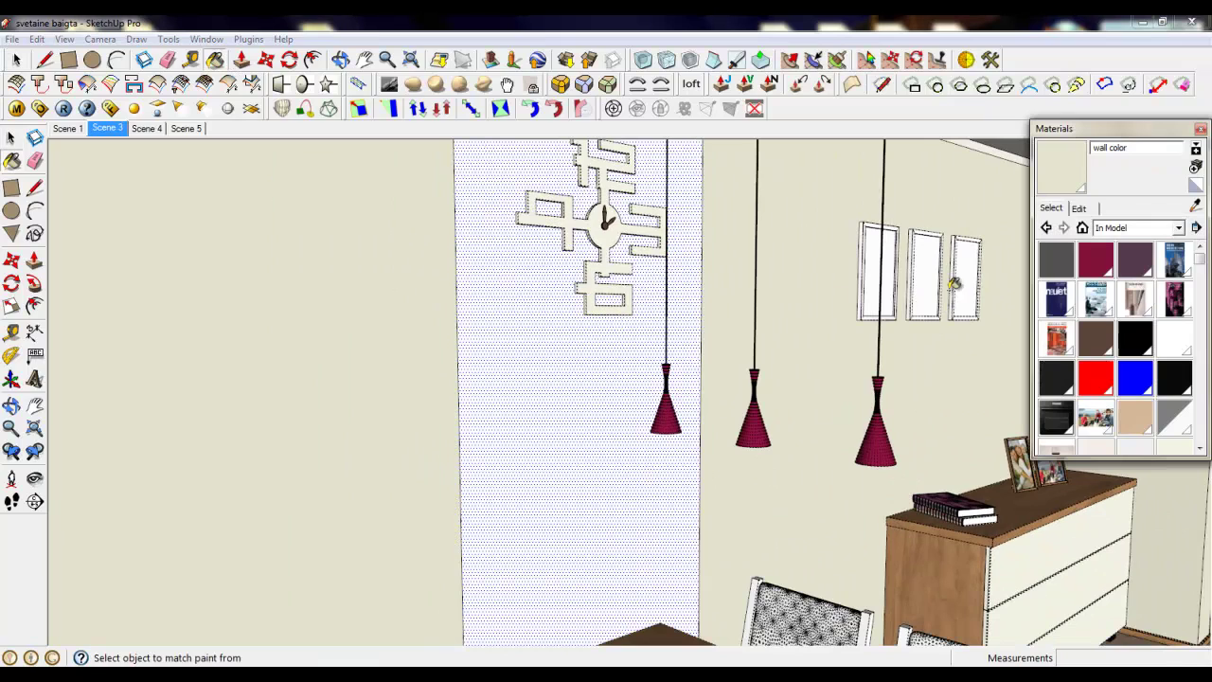
{"action": "mouse_move", "coordinate": [1199, 258]}
{"action": "left_mouse_down"}
{"action": "mouse_move", "coordinate": [1202, 363]}
{"action": "mouse_move", "coordinate": [1200, 259]}
{"action": "left_mouse_up"}
{"action": "left_click", "coordinate": [1096, 340]}
{"action": "left_click", "coordinate": [1097, 339]}
{"action": "left_click", "coordinate": [577, 324]}
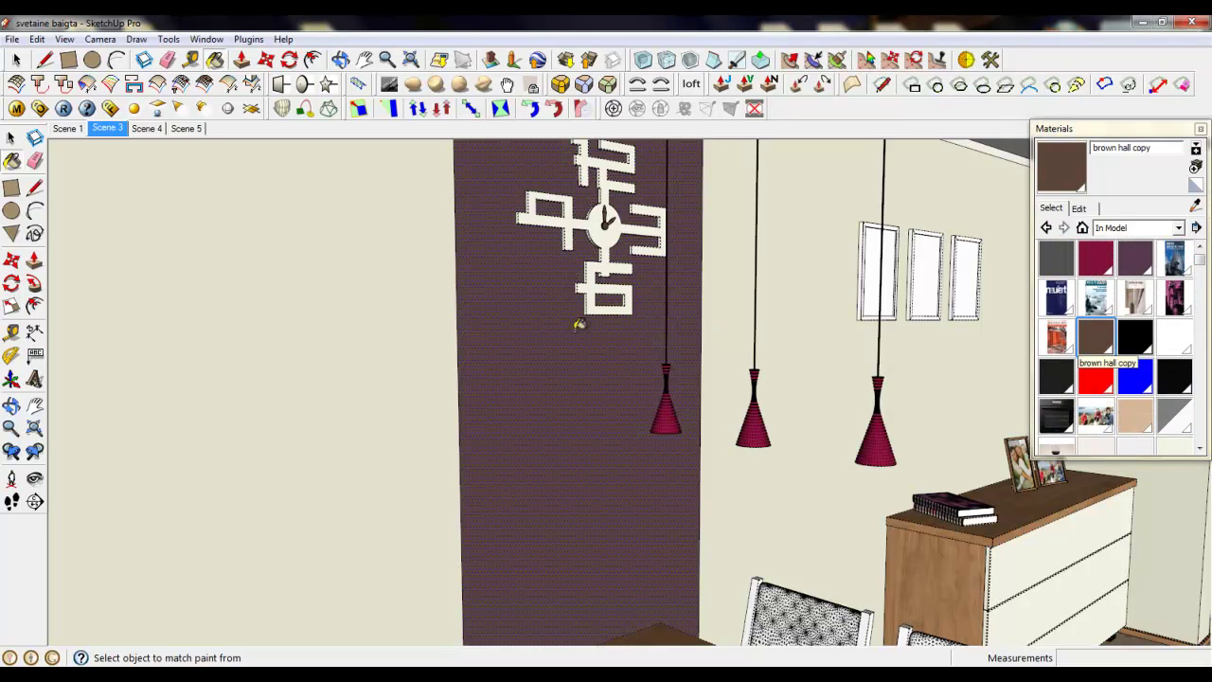
Open the nearest dining chair for editing and paint its seat upholstery with the in-model "Bed material".
{"action": "scroll", "coordinate": [575, 320], "scroll_direction": "down", "scroll_amount": 4}
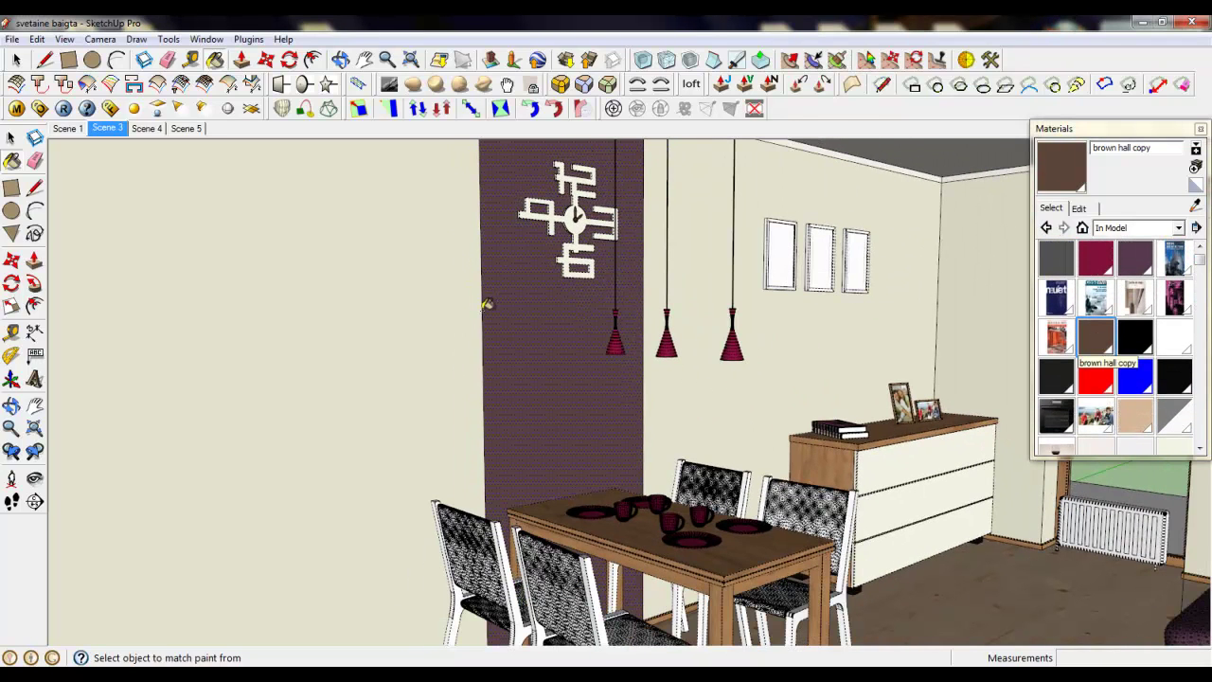
{"action": "scroll", "coordinate": [663, 606], "scroll_direction": "up", "scroll_amount": 8}
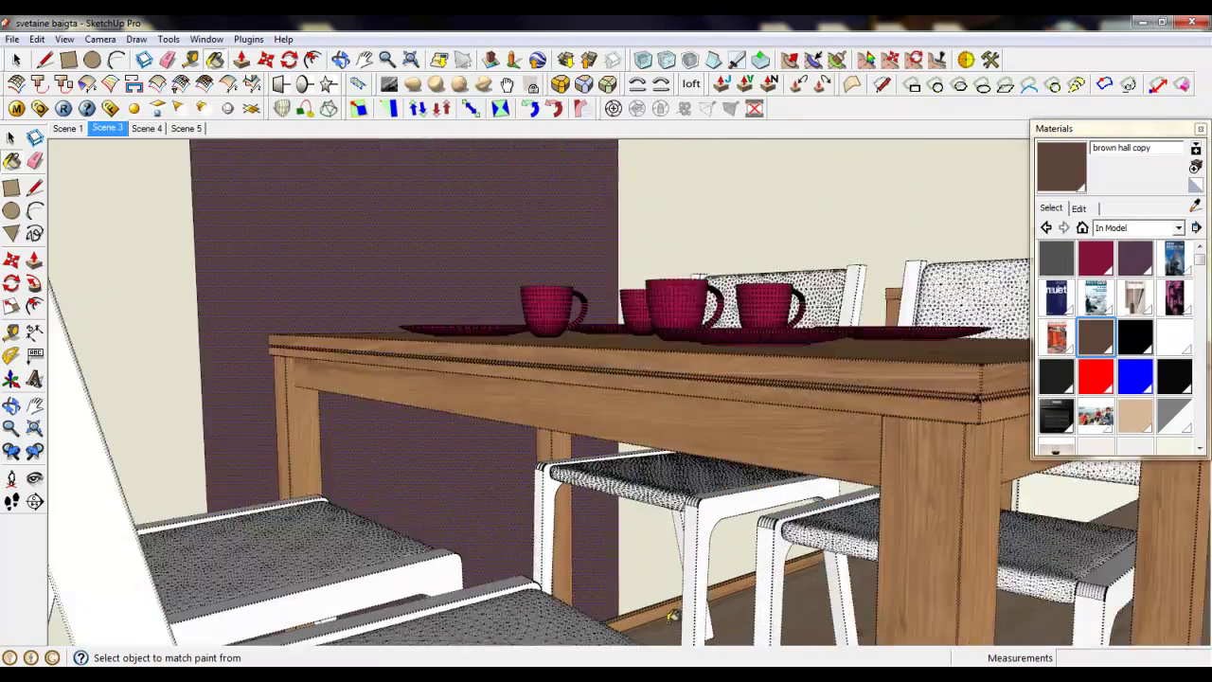
{"action": "scroll", "coordinate": [658, 430], "scroll_direction": "down", "scroll_amount": 8}
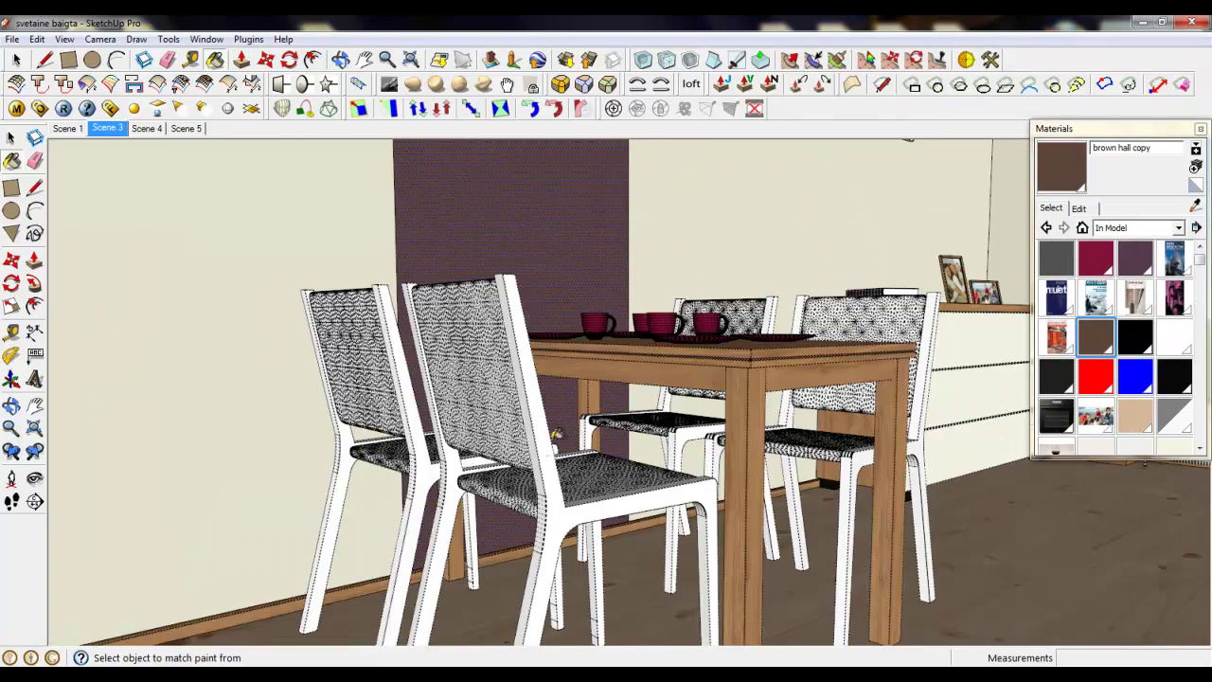
{"action": "left_click", "coordinate": [15, 58]}
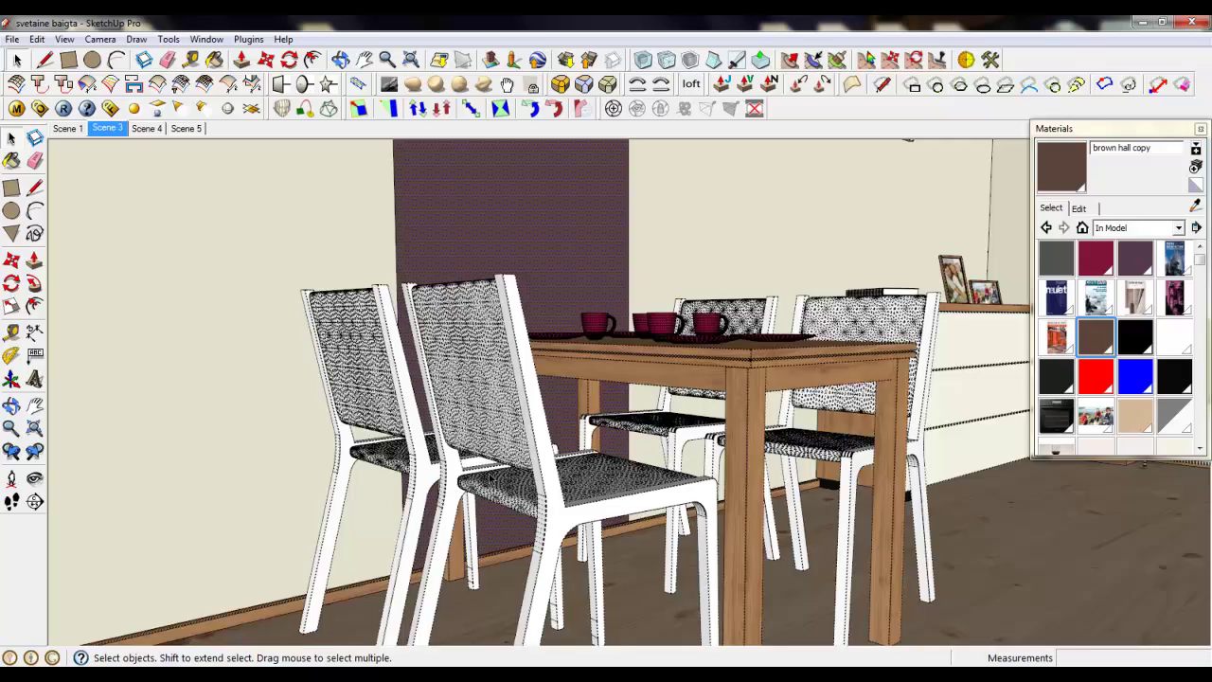
{"action": "scroll", "coordinate": [510, 487], "scroll_direction": "up", "scroll_amount": 5}
{"action": "left_click", "coordinate": [517, 511]}
{"action": "double_click", "coordinate": [517, 511]}
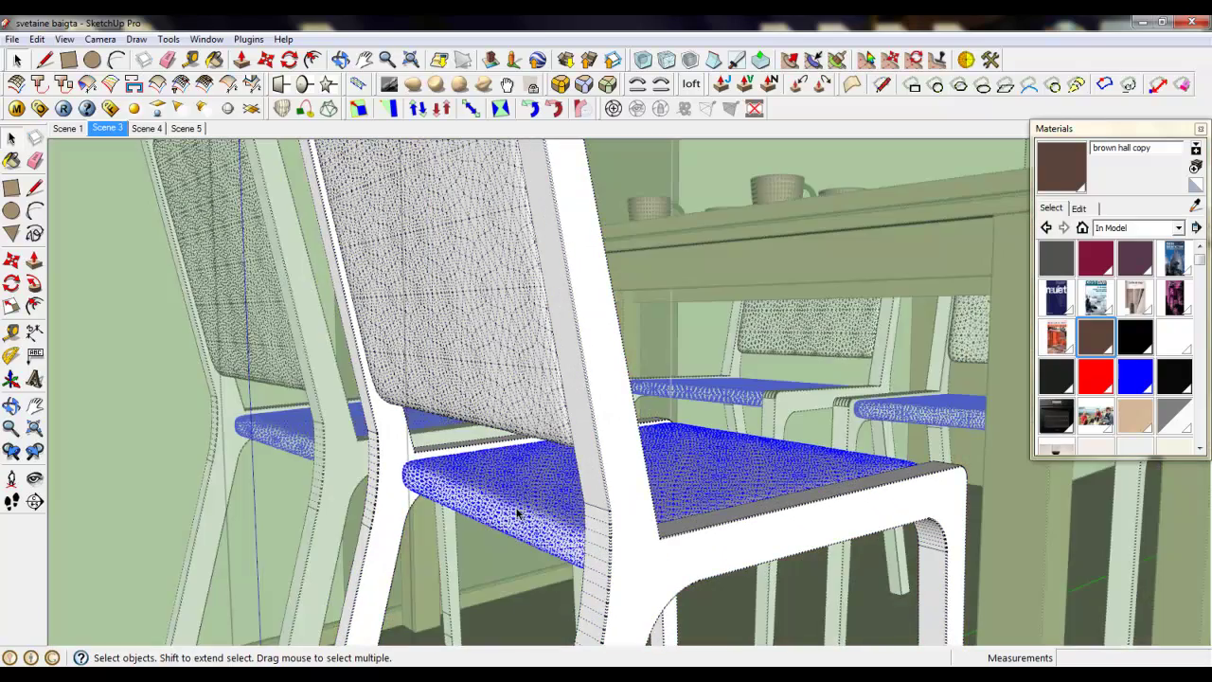
{"action": "middle_click_drag", "start_coordinate": [712, 508], "coordinate": [654, 484]}
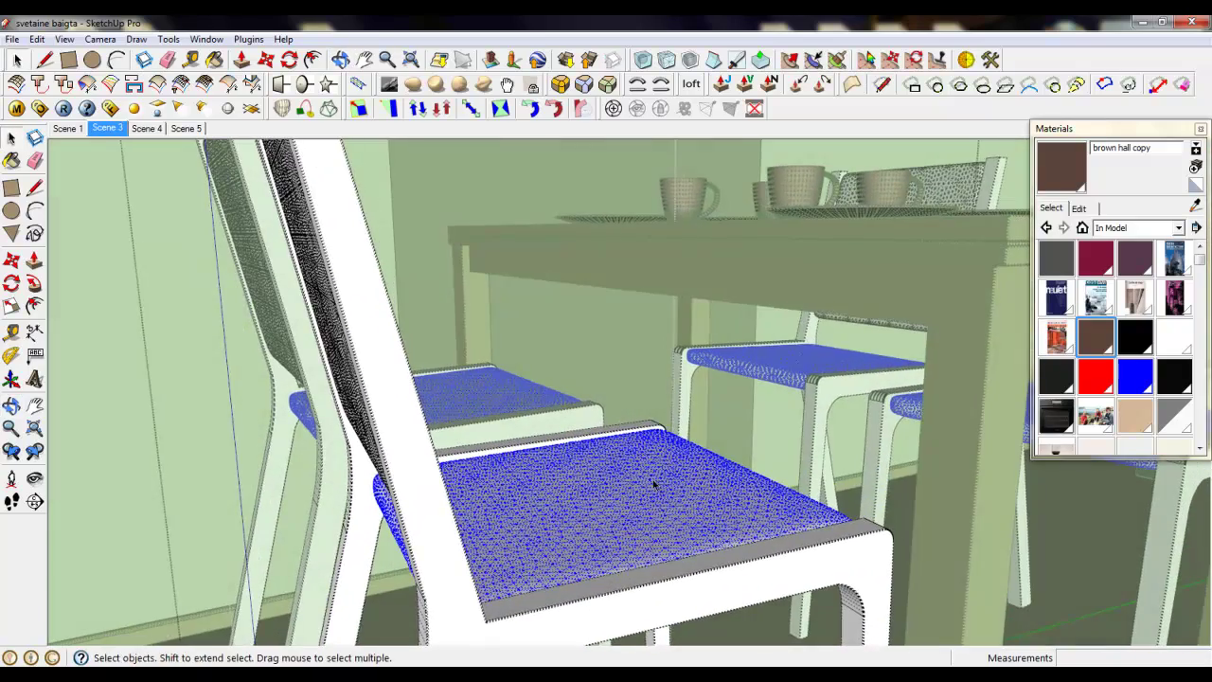
{"action": "left_click", "coordinate": [1131, 270]}
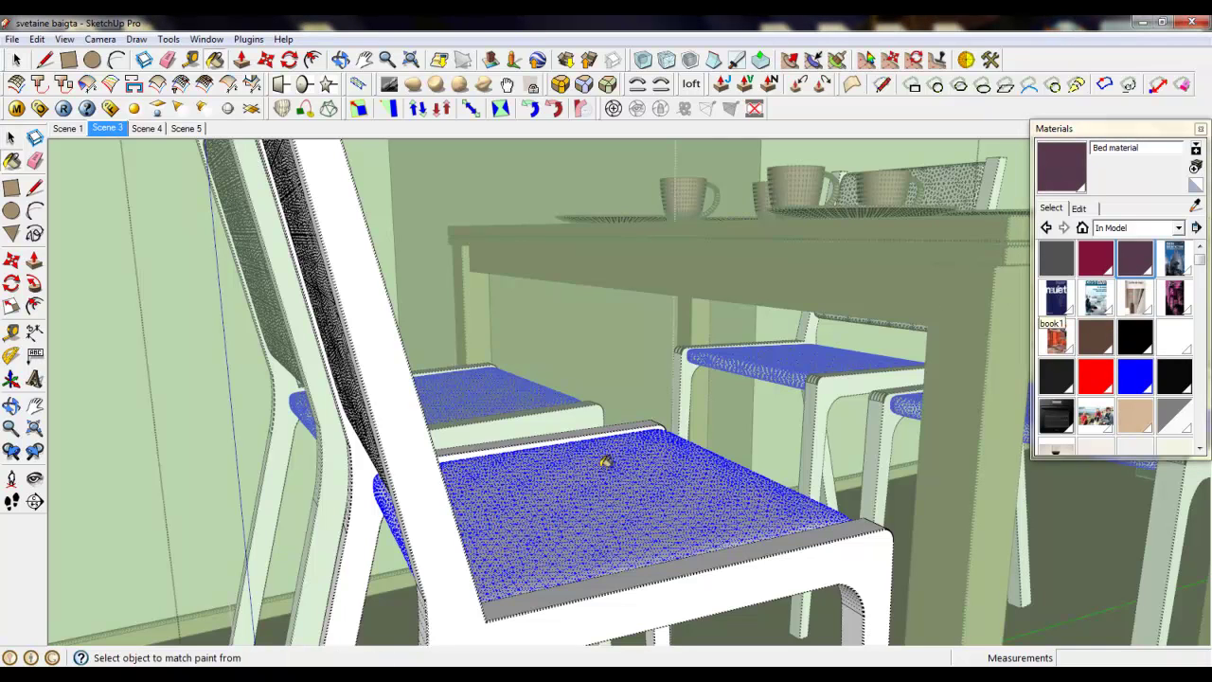
{"action": "mouse_move", "coordinate": [619, 508]}
{"action": "middle_mouse_down"}
{"action": "mouse_move", "coordinate": [617, 536]}
{"action": "mouse_move", "coordinate": [227, 231]}
{"action": "middle_mouse_up"}
Paint the backrest upholstery of the chair being edited with the in-model "Bed material".
{"action": "left_click", "coordinate": [15, 60]}
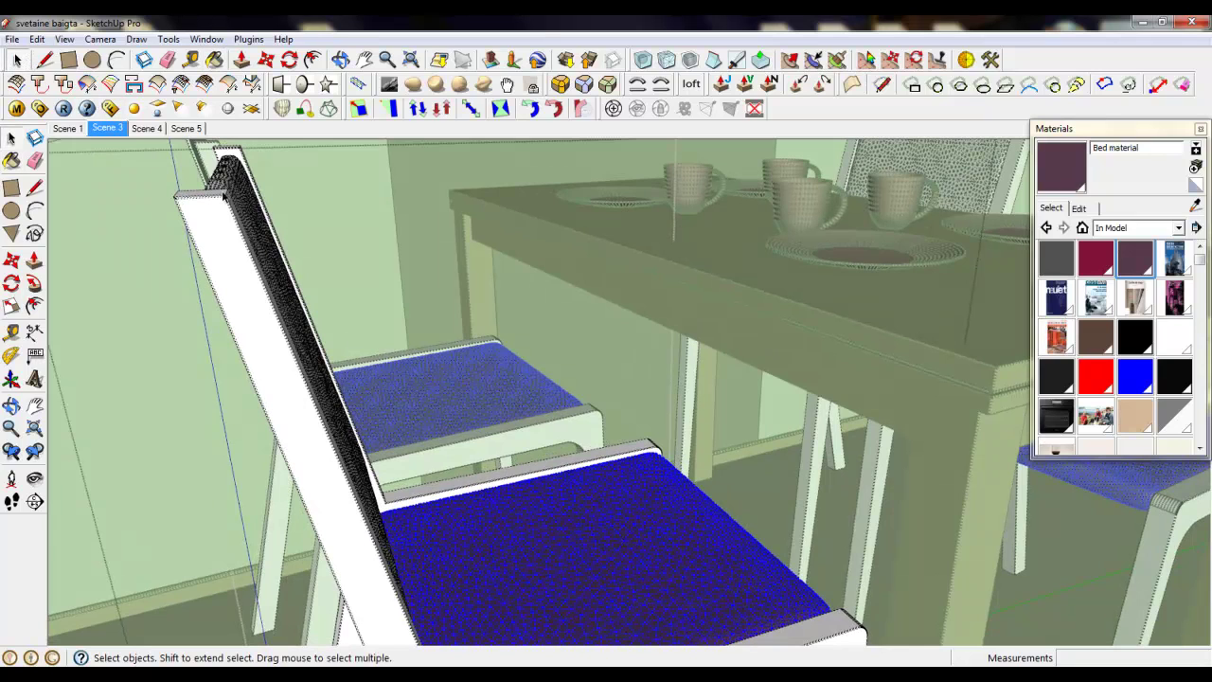
{"action": "left_click", "coordinate": [228, 184]}
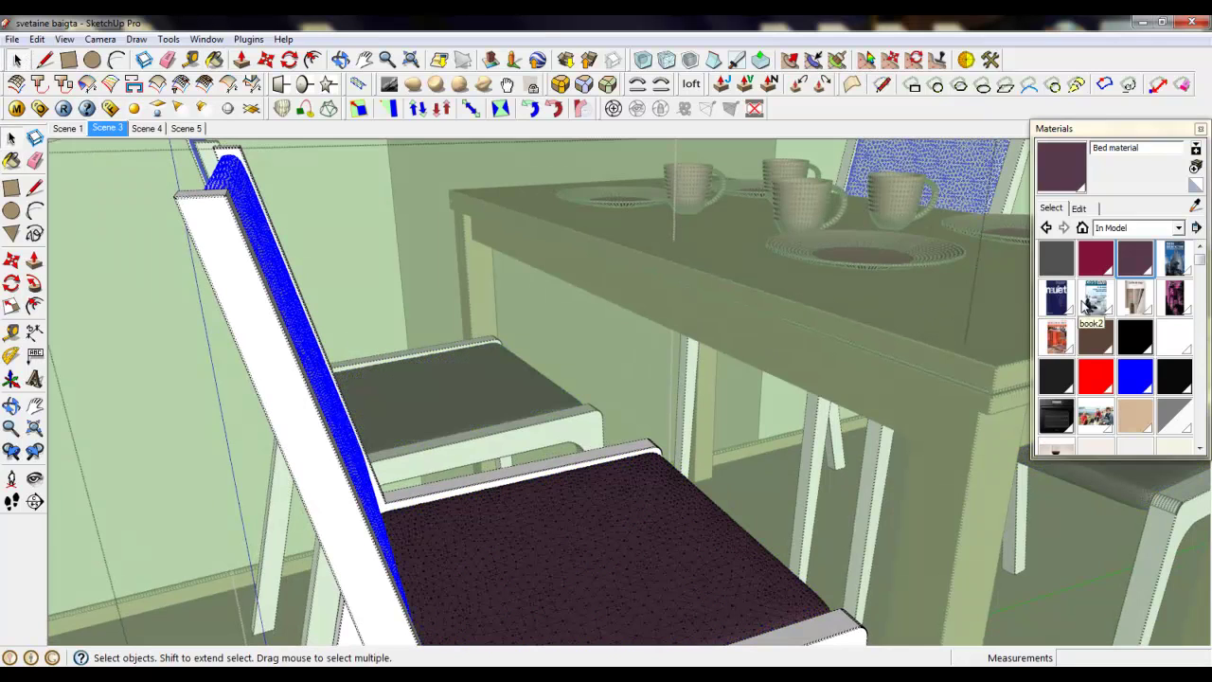
{"action": "left_click", "coordinate": [1135, 257]}
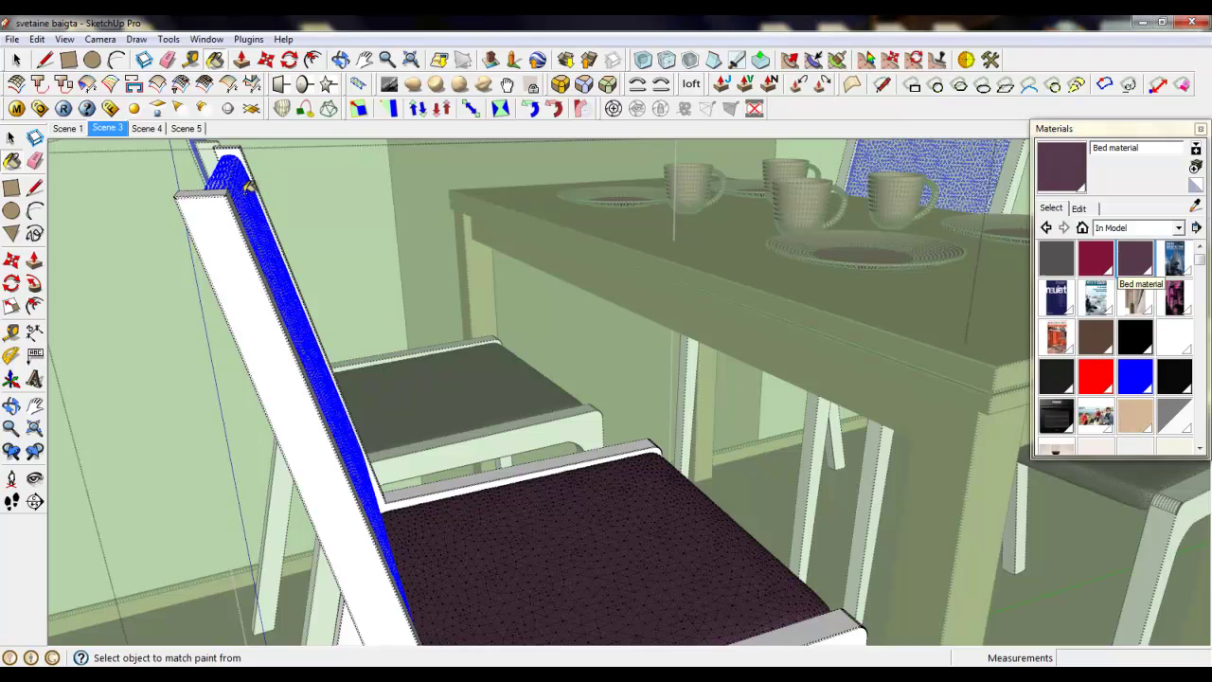
{"action": "scroll", "coordinate": [464, 248], "scroll_direction": "down", "scroll_amount": 4}
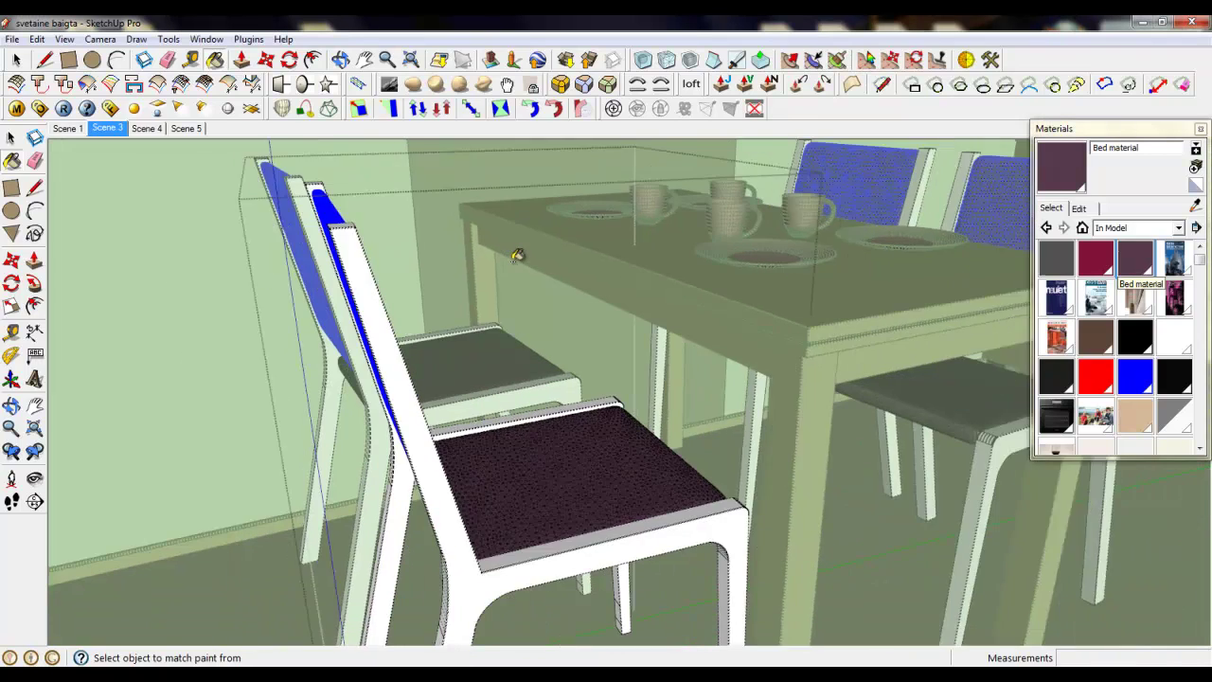
Select the chair's side frame and paint it with the in-model material "Wood dif".
{"action": "left_click", "coordinate": [17, 59]}
{"action": "scroll", "coordinate": [462, 442], "scroll_direction": "up", "scroll_amount": 5}
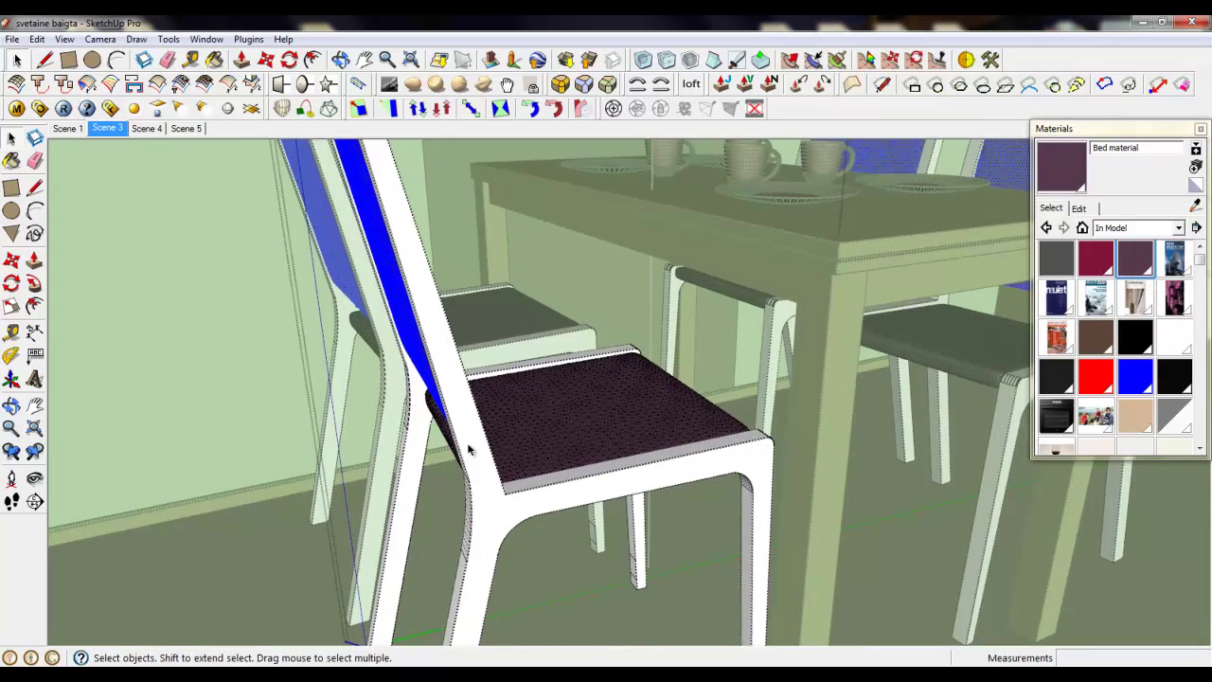
{"action": "left_click", "coordinate": [470, 448]}
{"action": "scroll", "coordinate": [471, 449], "scroll_direction": "down", "scroll_amount": 2}
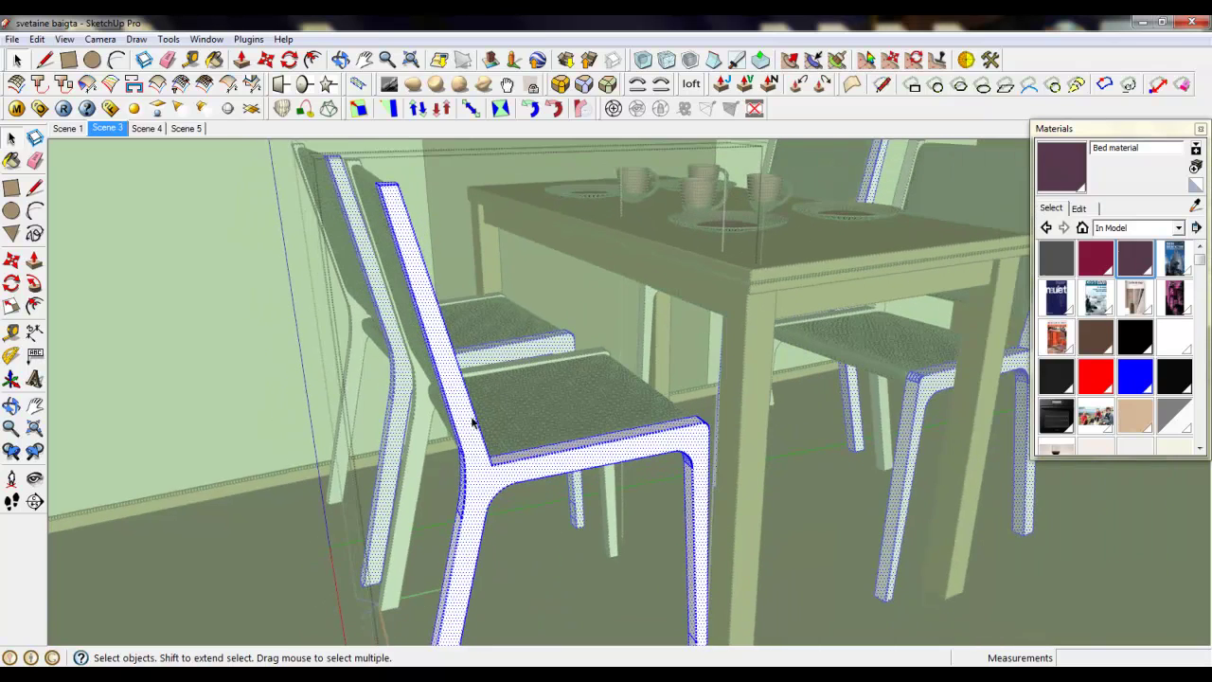
{"action": "scroll", "coordinate": [637, 371], "scroll_direction": "down", "scroll_amount": 2}
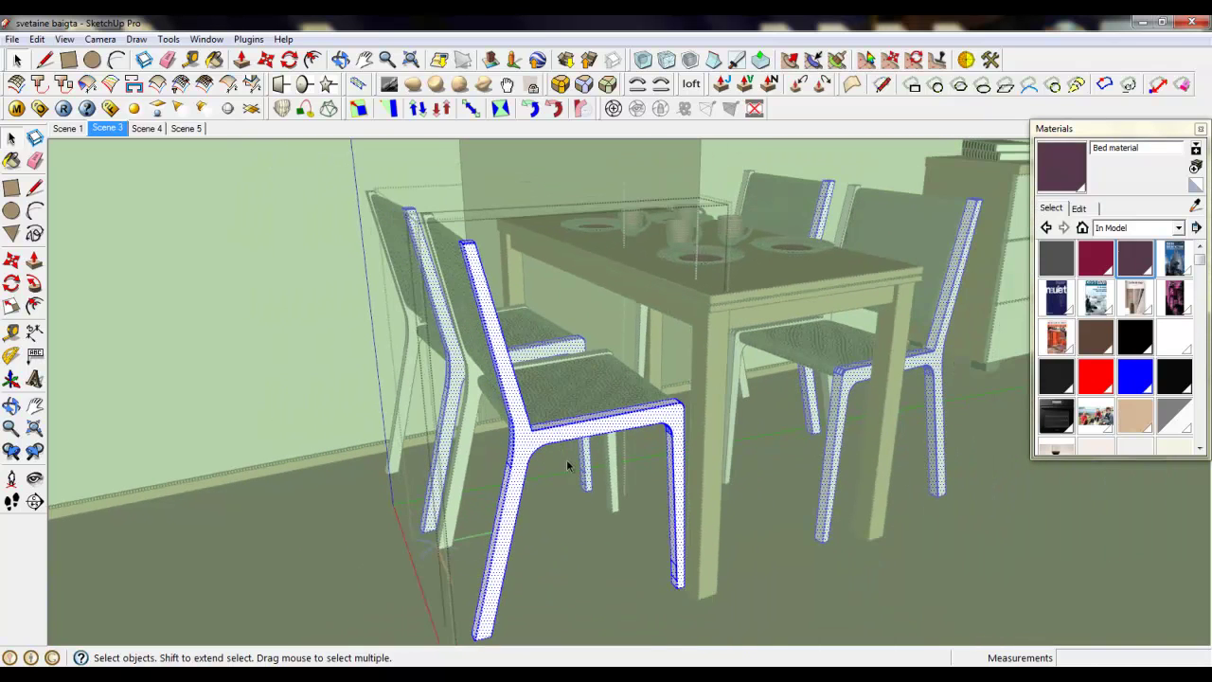
{"action": "left_click_drag", "start_coordinate": [1199, 260], "coordinate": [1180, 384]}
{"action": "left_click", "coordinate": [1057, 380]}
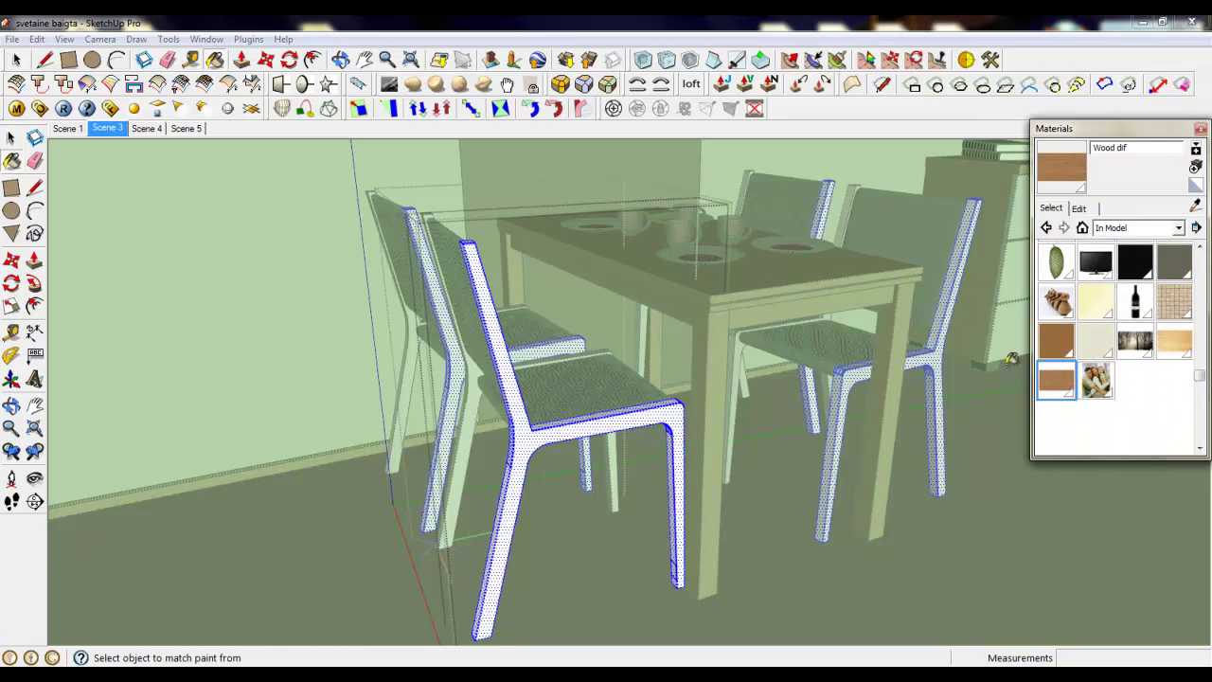
{"action": "left_click", "coordinate": [532, 440]}
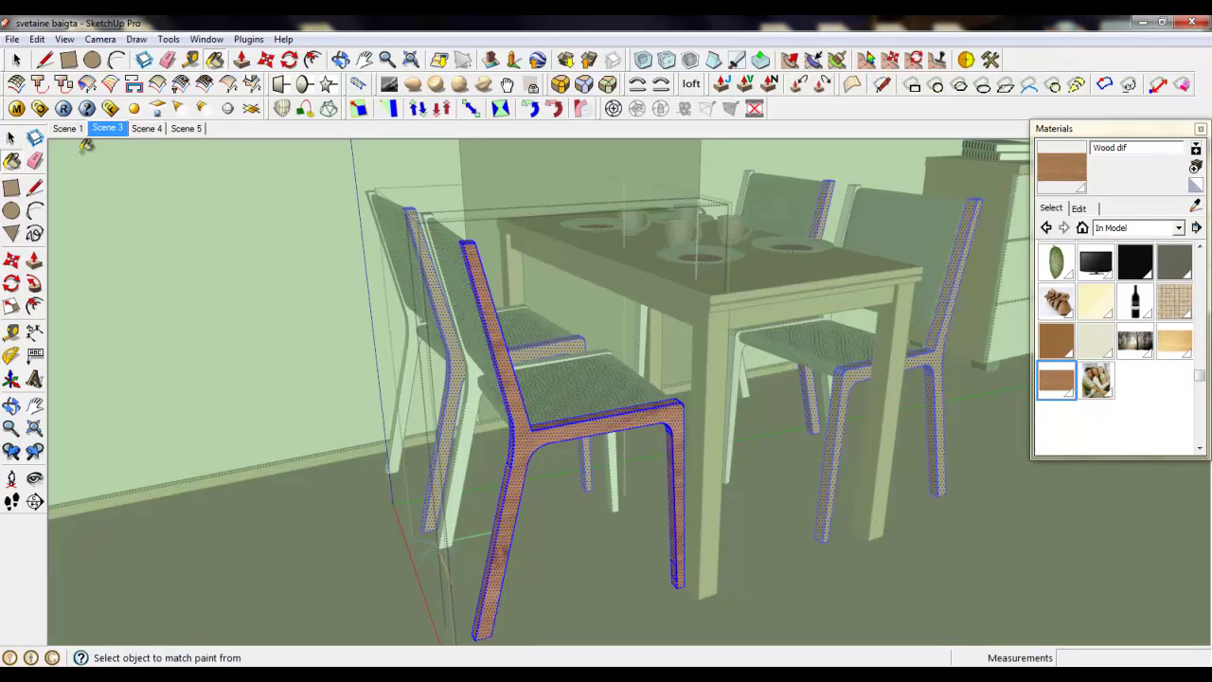
{"action": "left_click", "coordinate": [18, 59]}
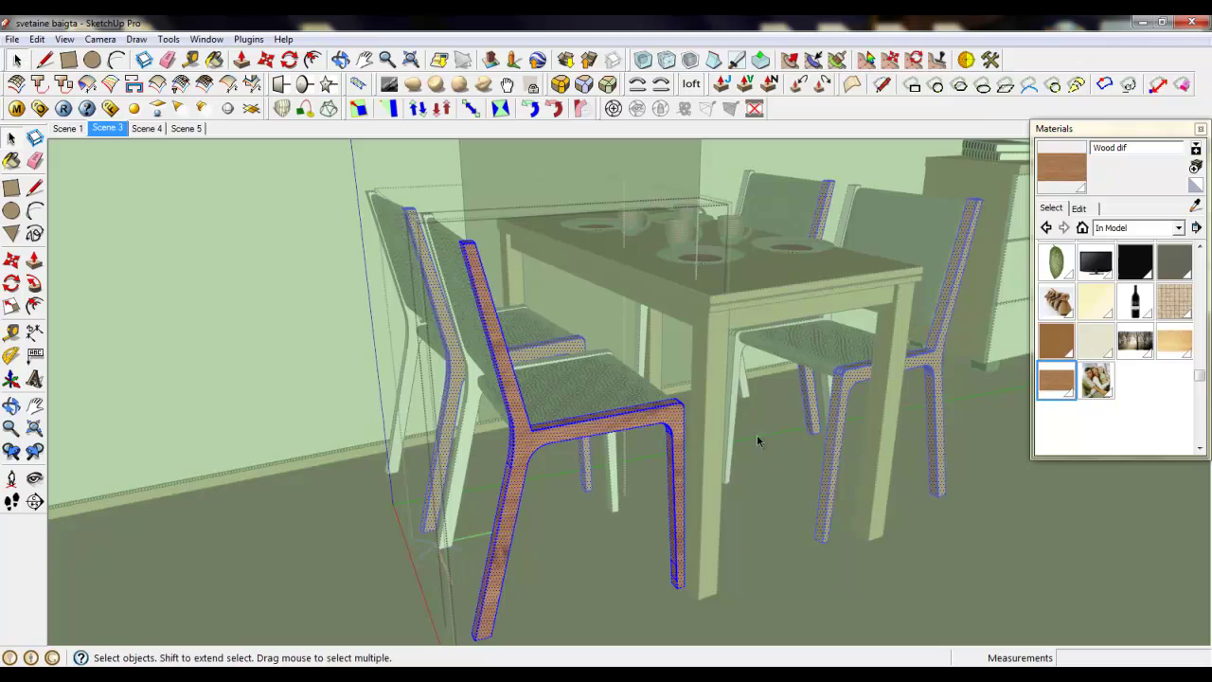
Draw a line about 56.4 mm long across the side frame, from the seat rail's inner corner to the curve at the rear leg.
{"action": "scroll", "coordinate": [470, 502], "scroll_direction": "up", "scroll_amount": 10}
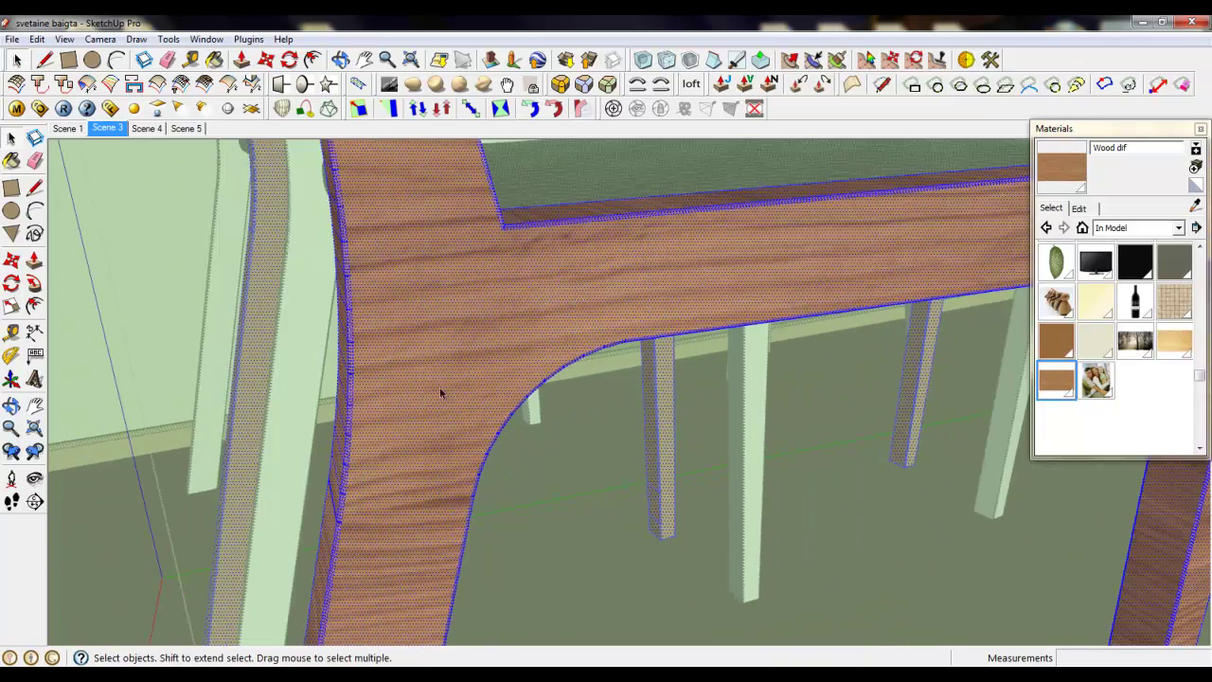
{"action": "left_click", "coordinate": [44, 60]}
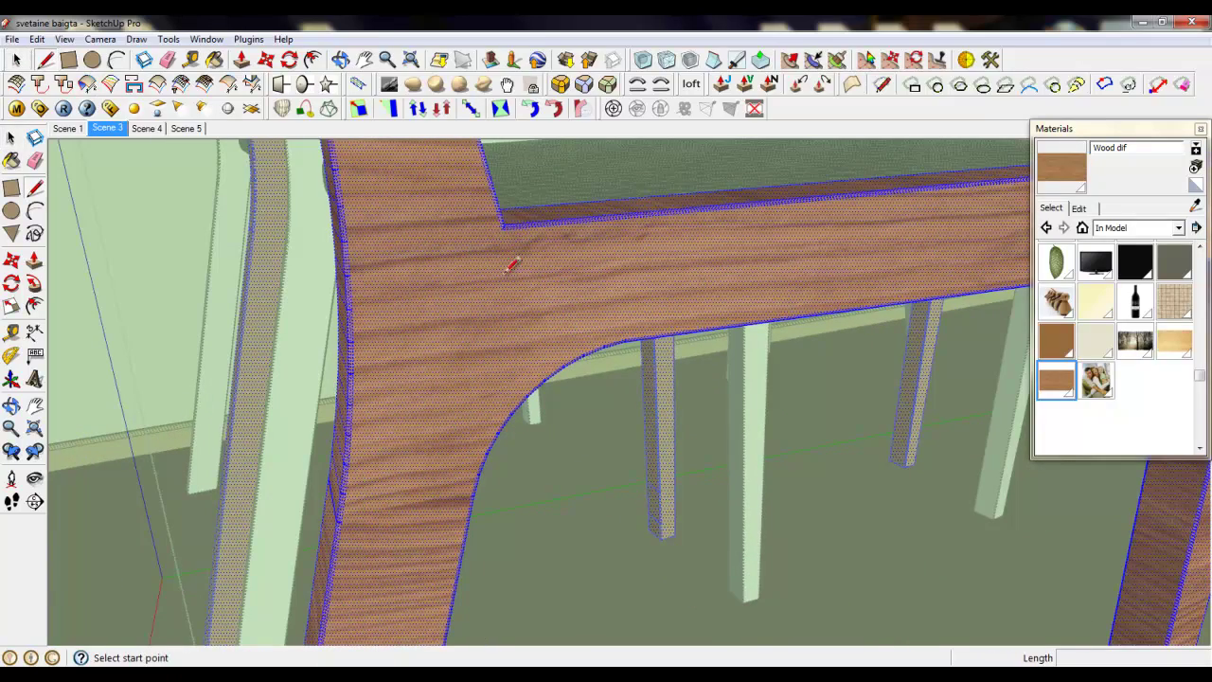
{"action": "scroll", "coordinate": [504, 248], "scroll_direction": "up", "scroll_amount": 3}
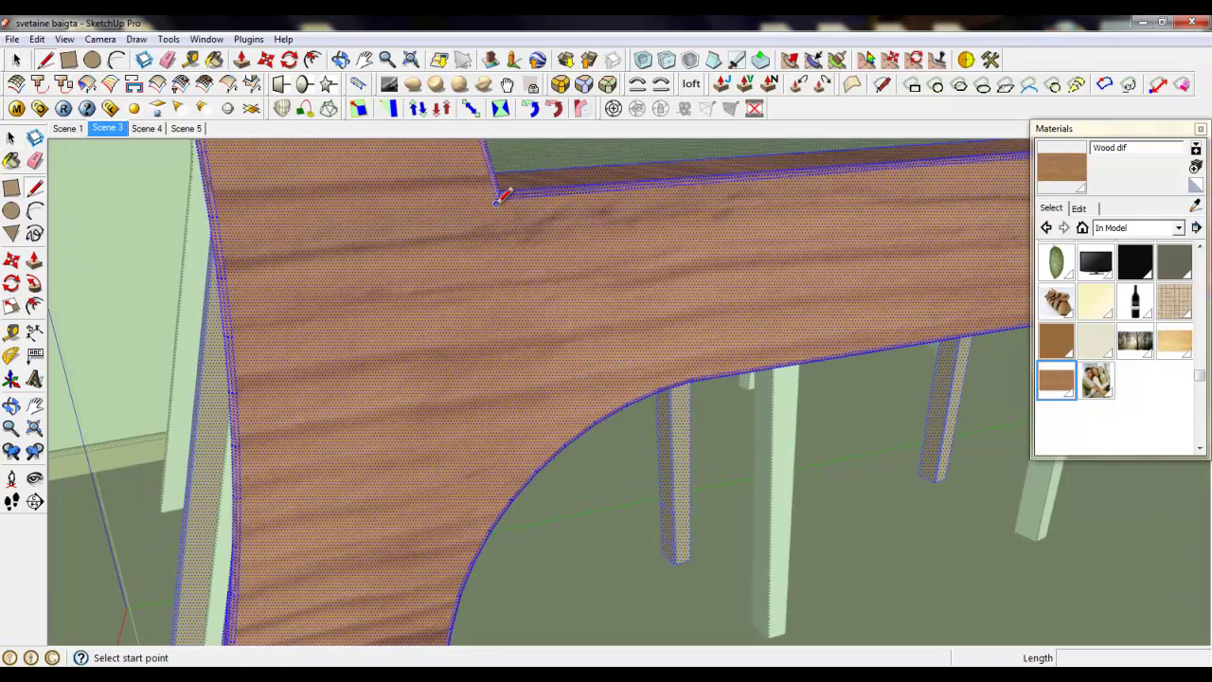
{"action": "left_click", "coordinate": [496, 197]}
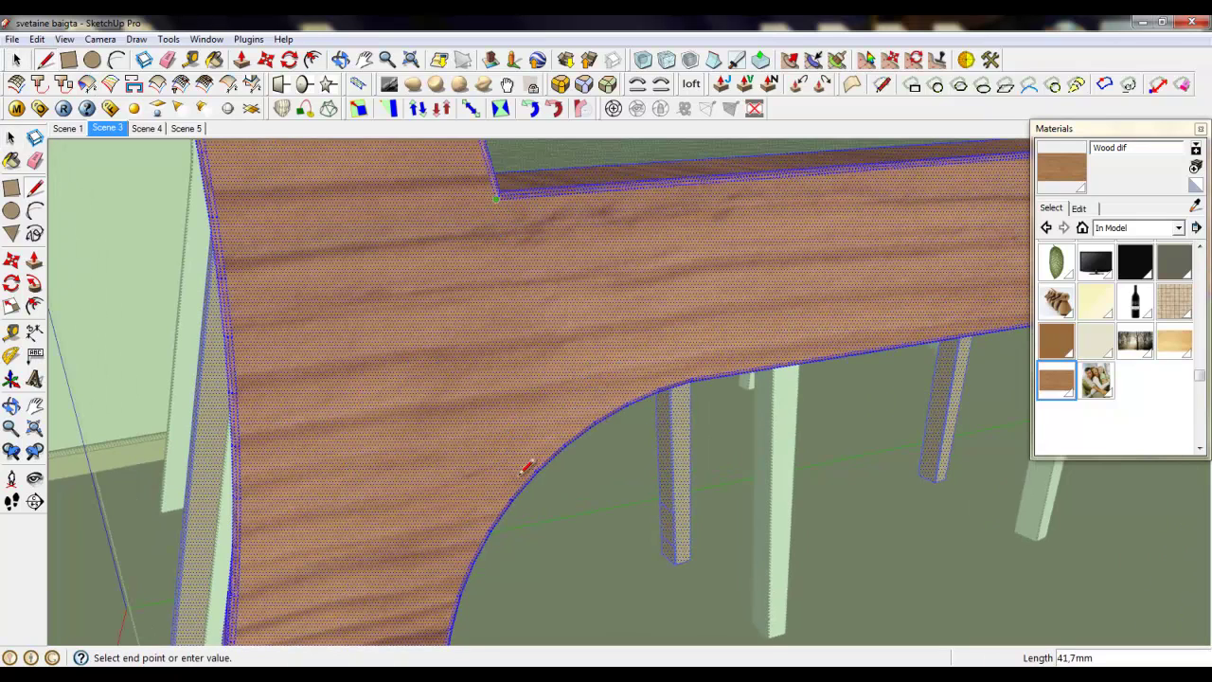
{"action": "left_click", "coordinate": [479, 547]}
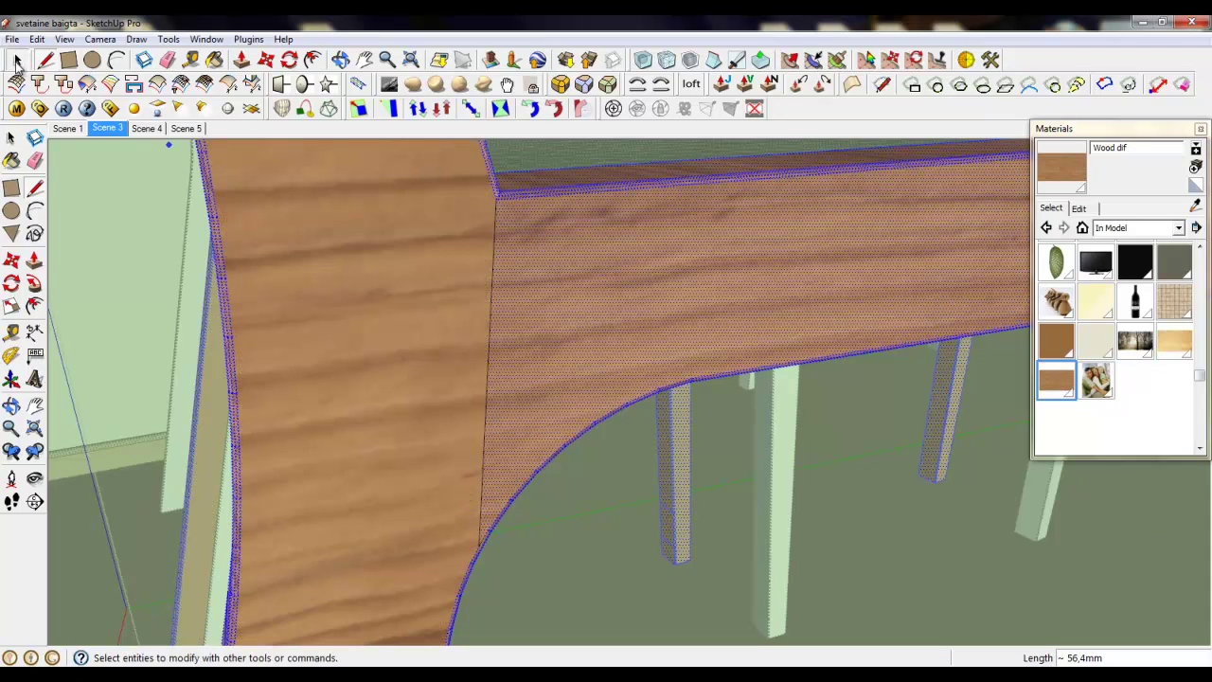
{"action": "left_click", "coordinate": [17, 60]}
Draw a diagonal line about 55.8 mm long across the side frame's front corner, splitting the front leg from the seat rail.
{"action": "scroll", "coordinate": [265, 386], "scroll_direction": "down", "scroll_amount": 6}
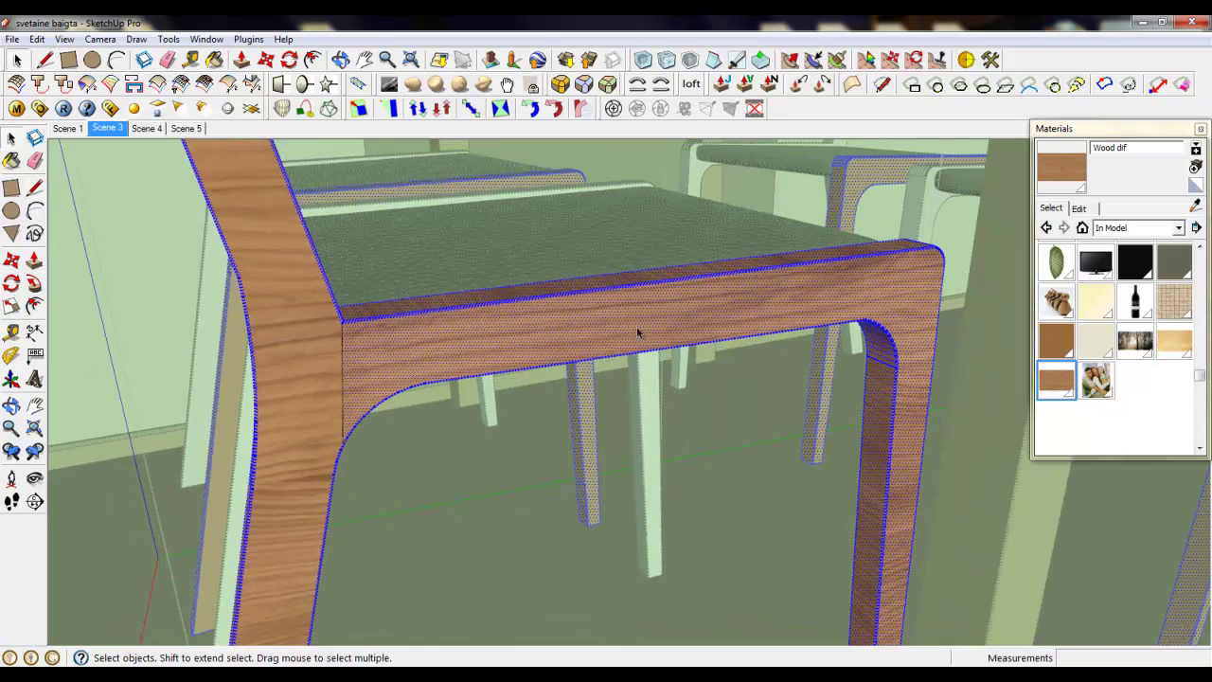
{"action": "scroll", "coordinate": [916, 341], "scroll_direction": "up", "scroll_amount": 4}
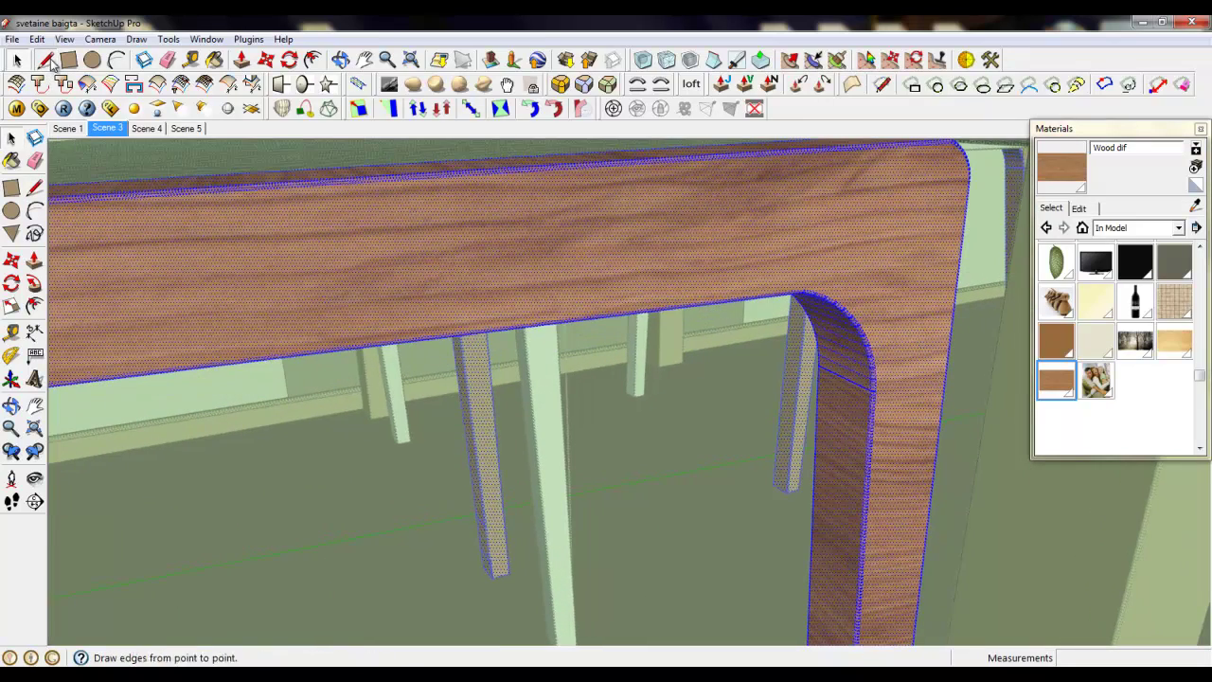
{"action": "left_click", "coordinate": [43, 59]}
{"action": "scroll", "coordinate": [862, 300], "scroll_direction": "up", "scroll_amount": 1}
{"action": "left_click", "coordinate": [798, 305]}
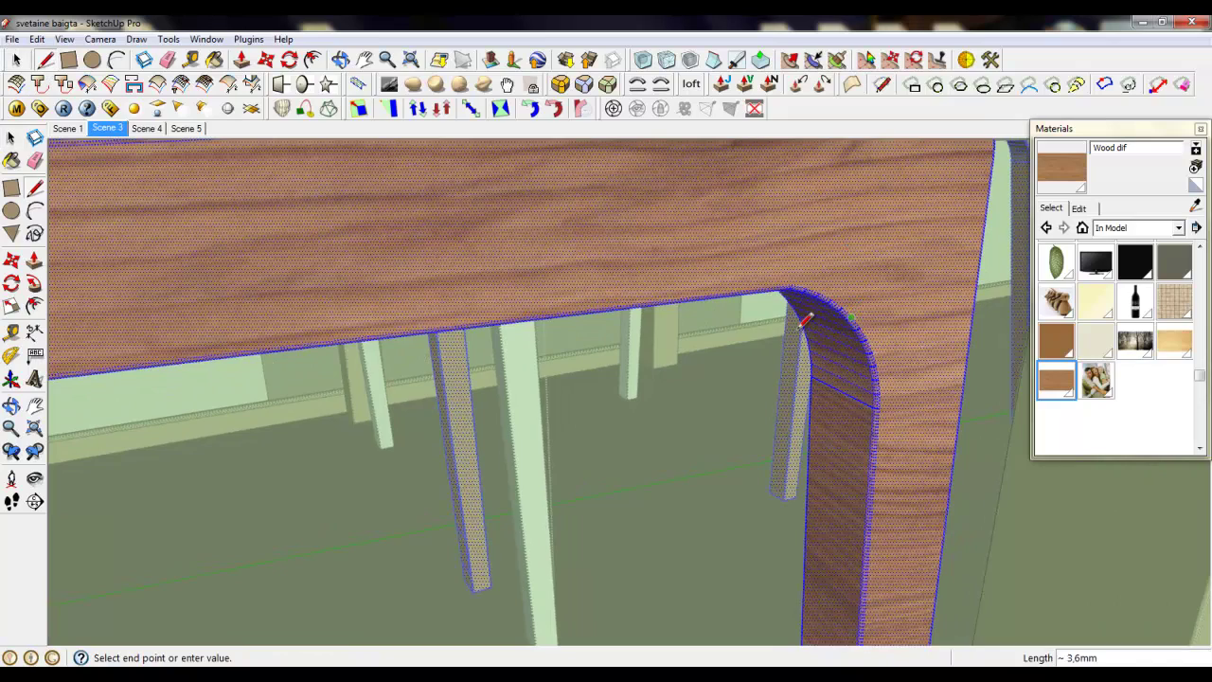
{"action": "scroll", "coordinate": [909, 271], "scroll_direction": "down", "scroll_amount": 3}
{"action": "scroll", "coordinate": [798, 281], "scroll_direction": "up", "scroll_amount": 4}
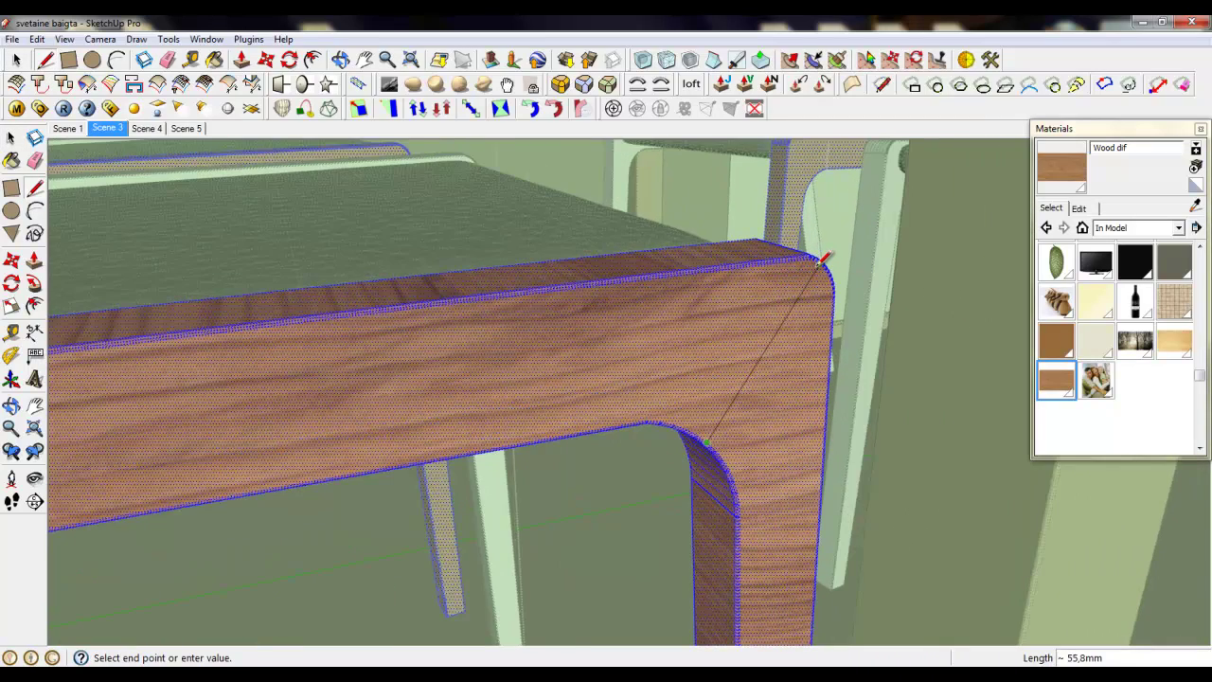
{"action": "left_click", "coordinate": [816, 262]}
Rotate the wood texture on the front leg's side face so the grain runs along the leg.
{"action": "right_click", "coordinate": [814, 312]}
{"action": "mouse_move", "coordinate": [860, 506]}
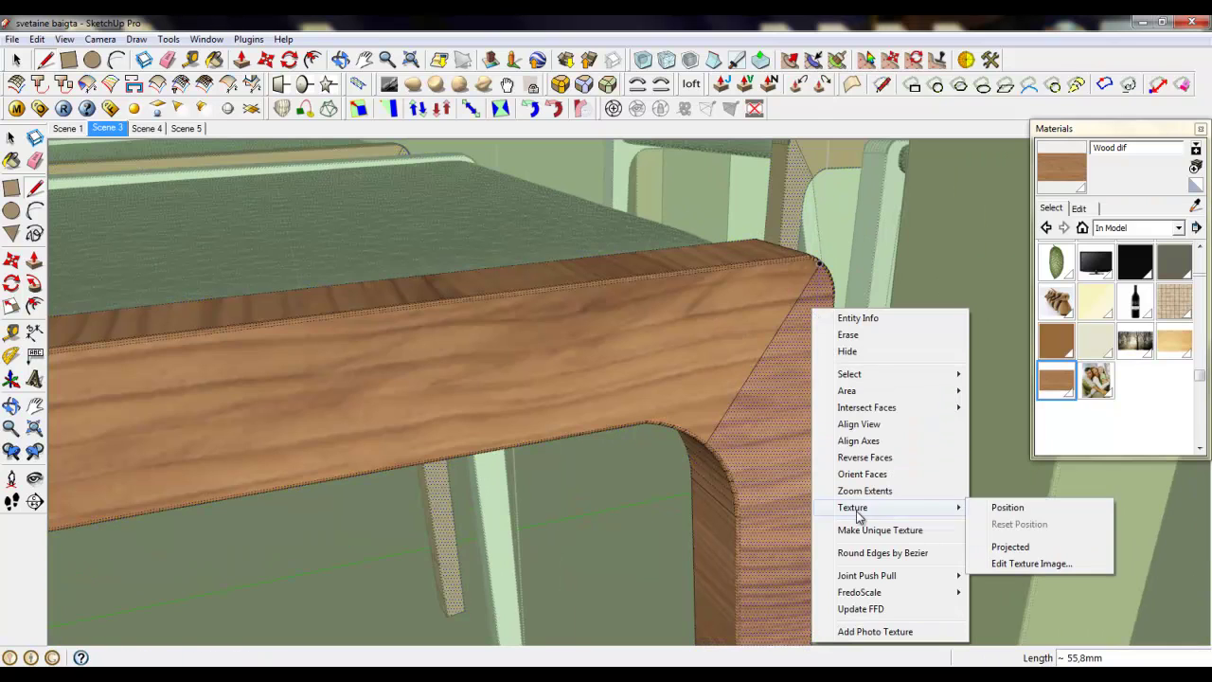
{"action": "left_click", "coordinate": [994, 507]}
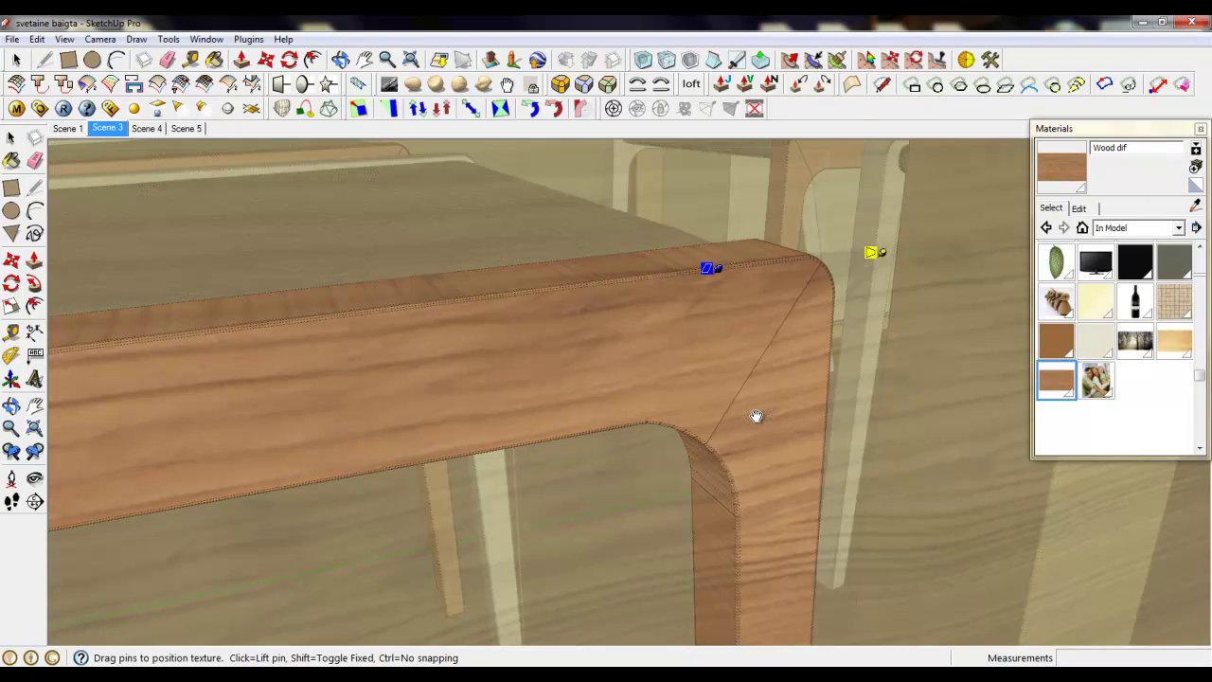
{"action": "right_click", "coordinate": [755, 414]}
{"action": "mouse_move", "coordinate": [792, 476]}
{"action": "left_click", "coordinate": [890, 478]}
{"action": "scroll", "coordinate": [753, 340], "scroll_direction": "down", "scroll_amount": 3}
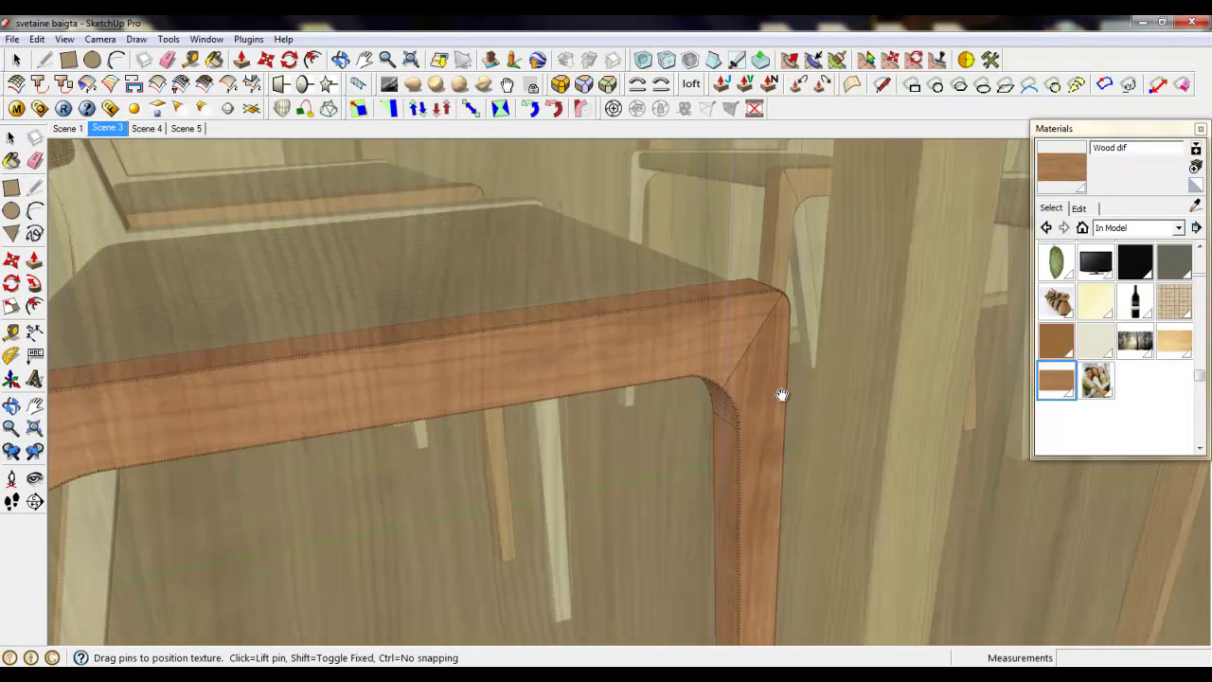
{"action": "right_click", "coordinate": [782, 397]}
{"action": "left_click", "coordinate": [814, 403]}
Sample the rotated wood texture from the front leg's side face and apply it to the leg's inner face.
{"action": "scroll", "coordinate": [757, 369], "scroll_direction": "down", "scroll_amount": 2}
{"action": "scroll", "coordinate": [762, 378], "scroll_direction": "up", "scroll_amount": 4}
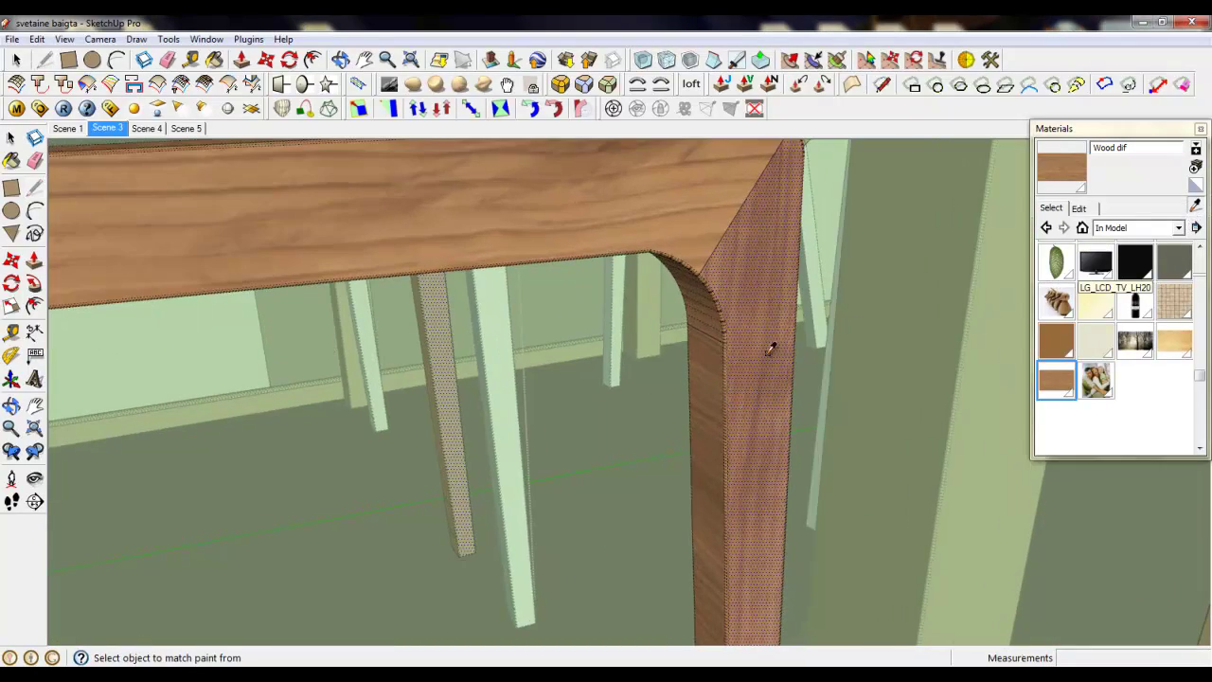
{"action": "mouse_move", "coordinate": [709, 407]}
{"action": "middle_mouse_down"}
{"action": "mouse_move", "coordinate": [709, 420]}
{"action": "mouse_move", "coordinate": [895, 291]}
{"action": "mouse_move", "coordinate": [1028, 265]}
{"action": "mouse_move", "coordinate": [747, 314]}
{"action": "mouse_move", "coordinate": [743, 355]}
{"action": "middle_mouse_up"}
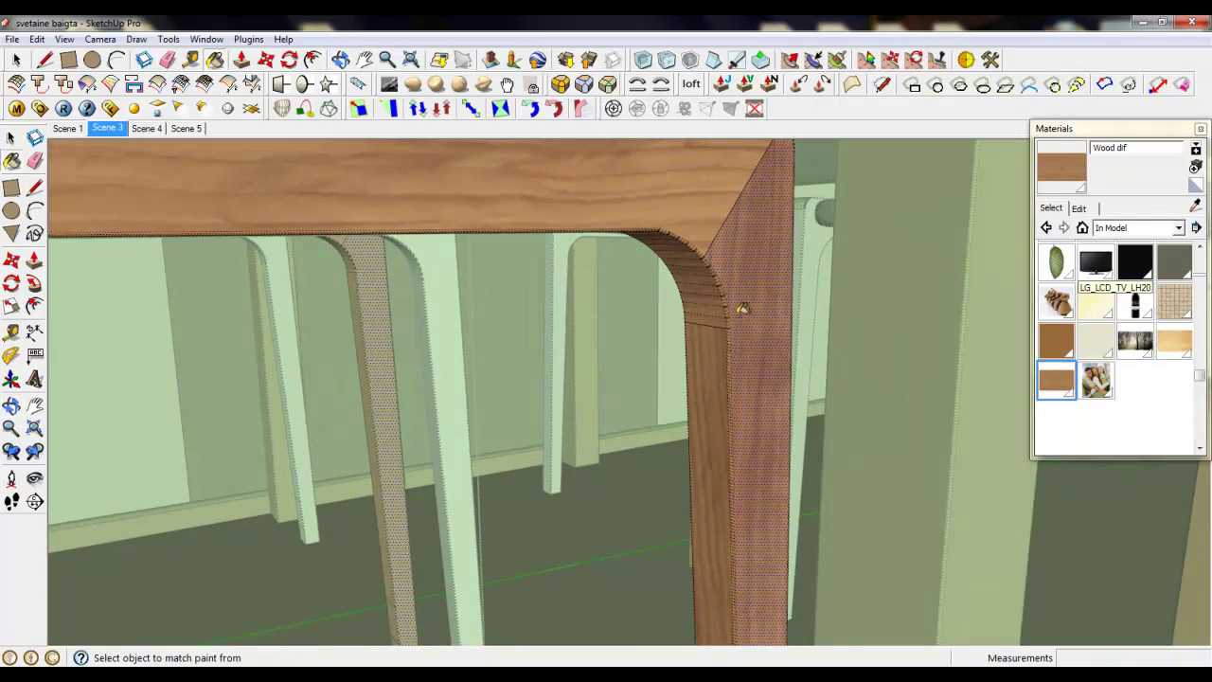
{"action": "scroll", "coordinate": [735, 277], "scroll_direction": "down", "scroll_amount": 5}
{"action": "scroll", "coordinate": [736, 277], "scroll_direction": "up", "scroll_amount": 4}
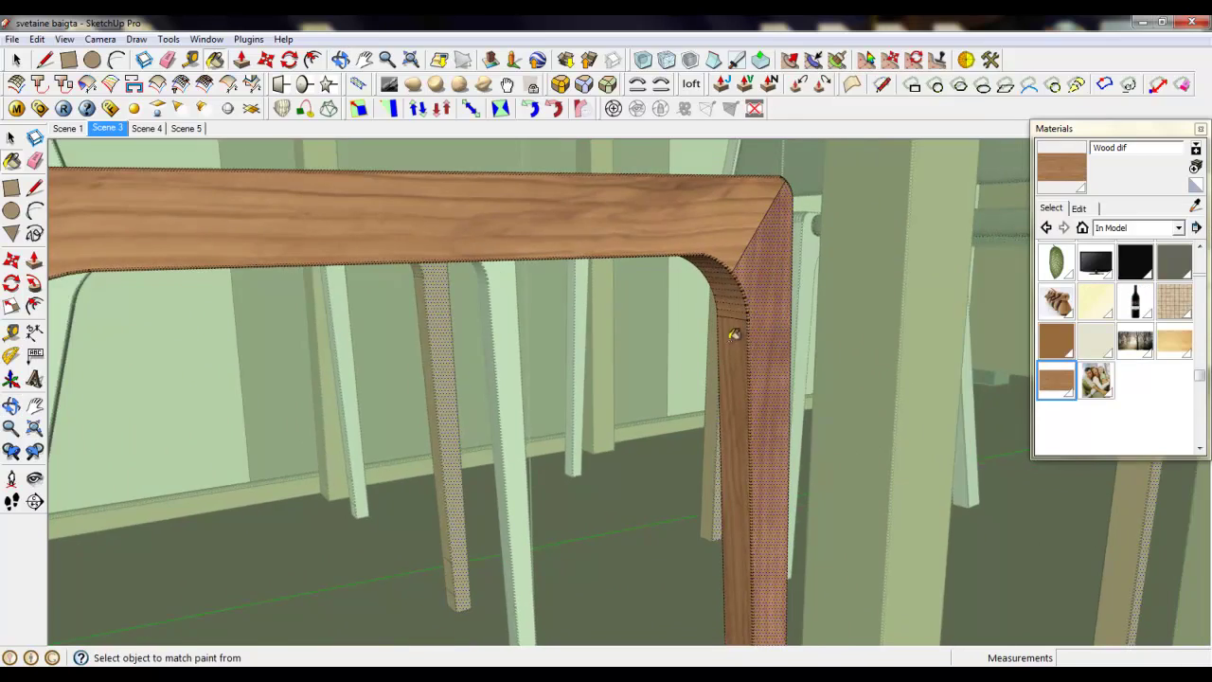
Draw a diagonal line about 40.3 mm long across the front corner on the frame's opposite side, separating leg from rail.
{"action": "middle_click_drag", "start_coordinate": [734, 333], "coordinate": [776, 262]}
{"action": "scroll", "coordinate": [725, 209], "scroll_direction": "up", "scroll_amount": 4}
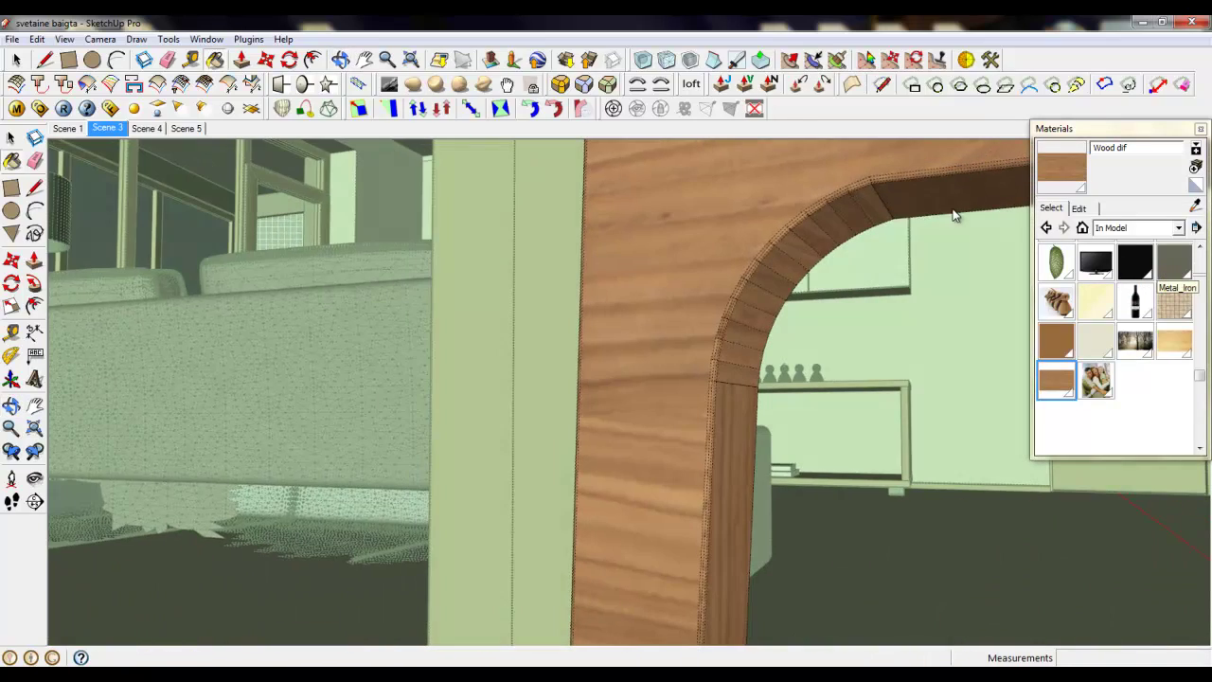
{"action": "left_click", "coordinate": [44, 58]}
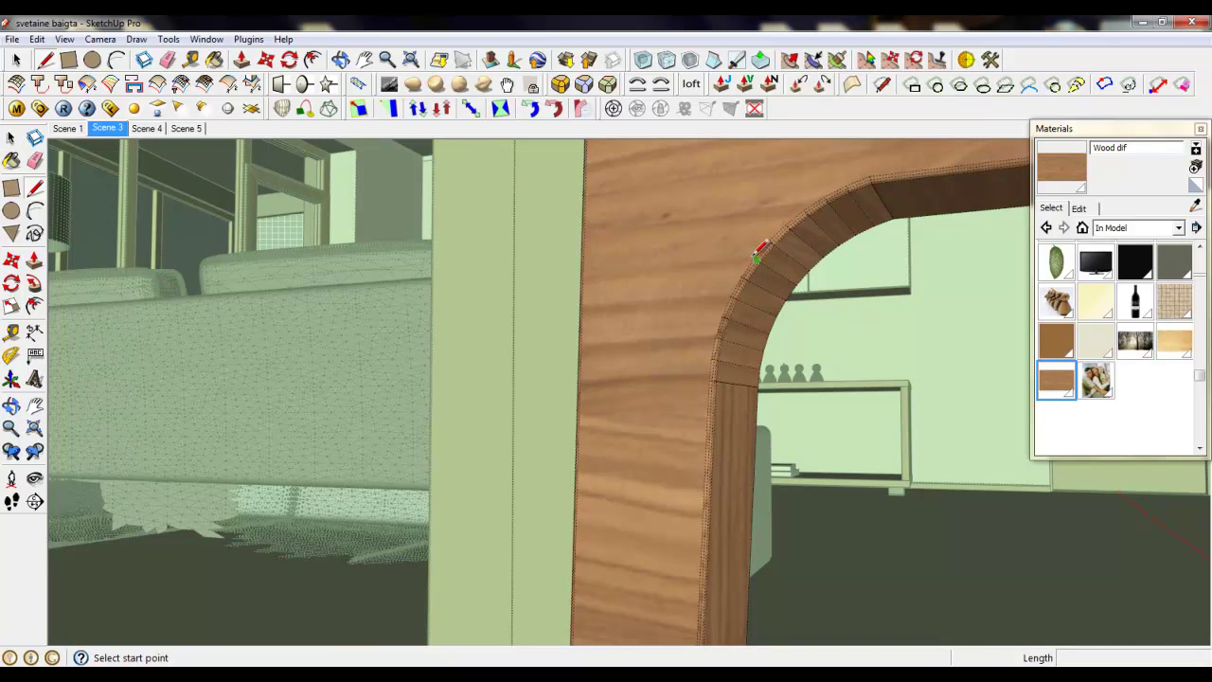
{"action": "scroll", "coordinate": [599, 197], "scroll_direction": "up", "scroll_amount": 3}
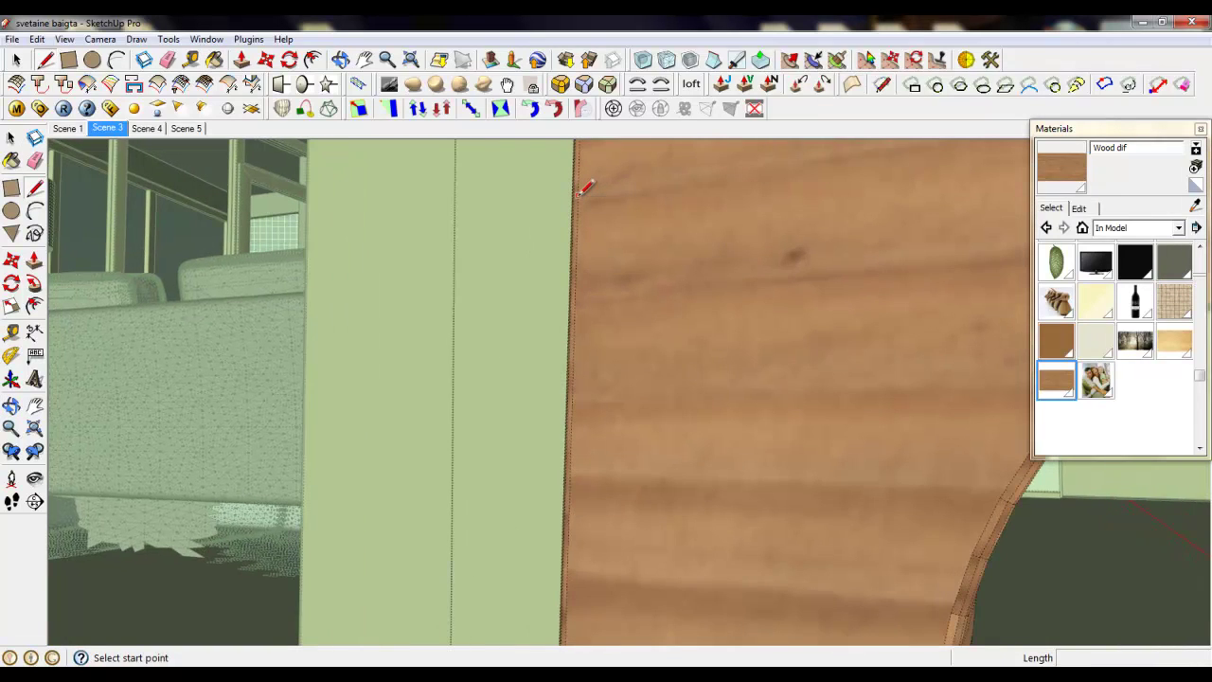
{"action": "left_click", "coordinate": [577, 189]}
{"action": "scroll", "coordinate": [657, 284], "scroll_direction": "down", "scroll_amount": 3}
{"action": "scroll", "coordinate": [820, 303], "scroll_direction": "up", "scroll_amount": 2}
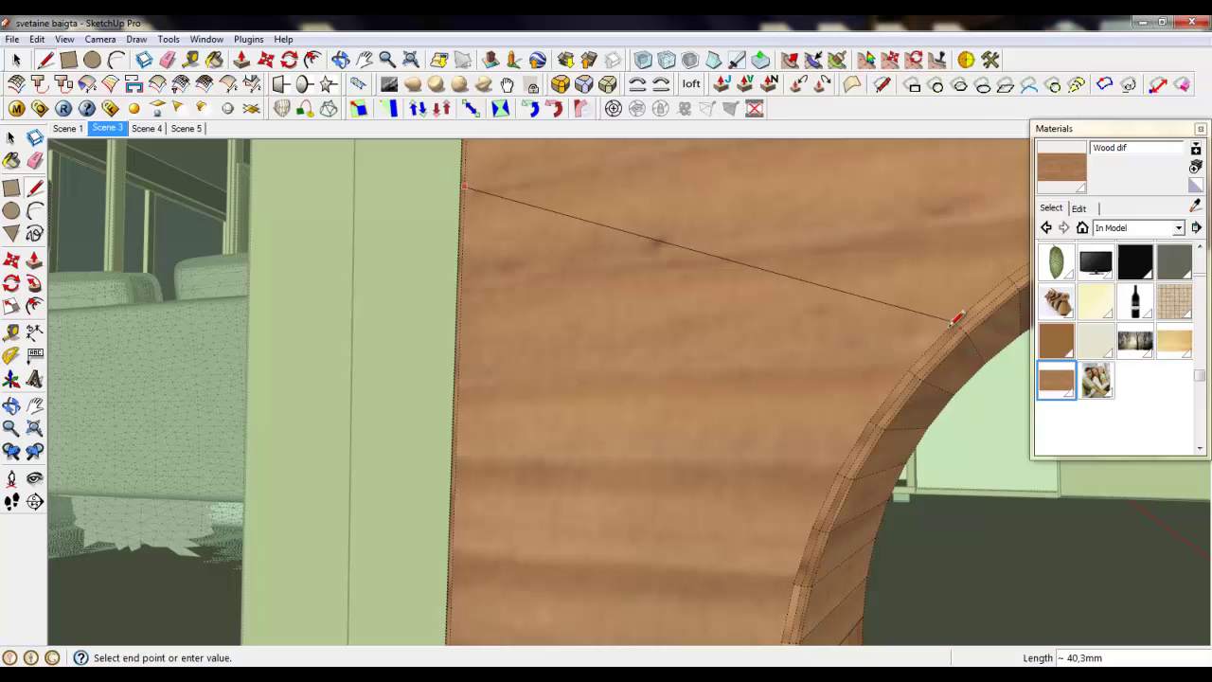
{"action": "left_click", "coordinate": [953, 322]}
{"action": "left_click", "coordinate": [17, 58]}
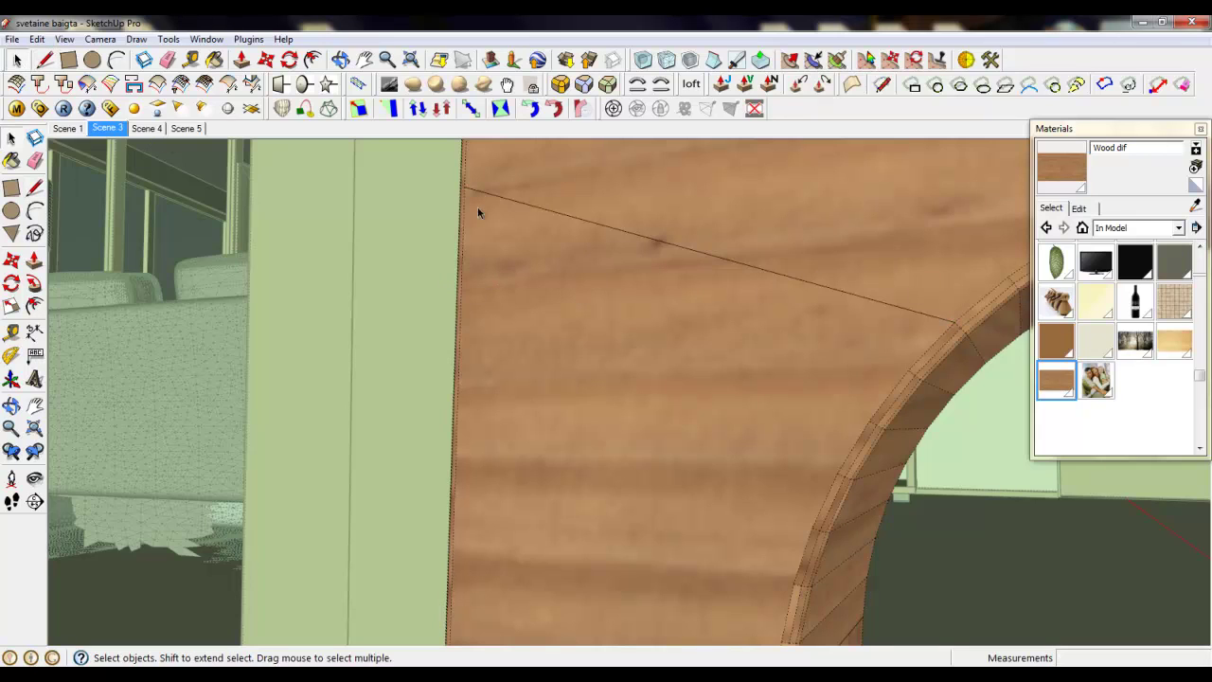
Sample the lengthwise wood grain from the front leg's inner face and paint the leg face below the new line.
{"action": "left_click", "coordinate": [1196, 206]}
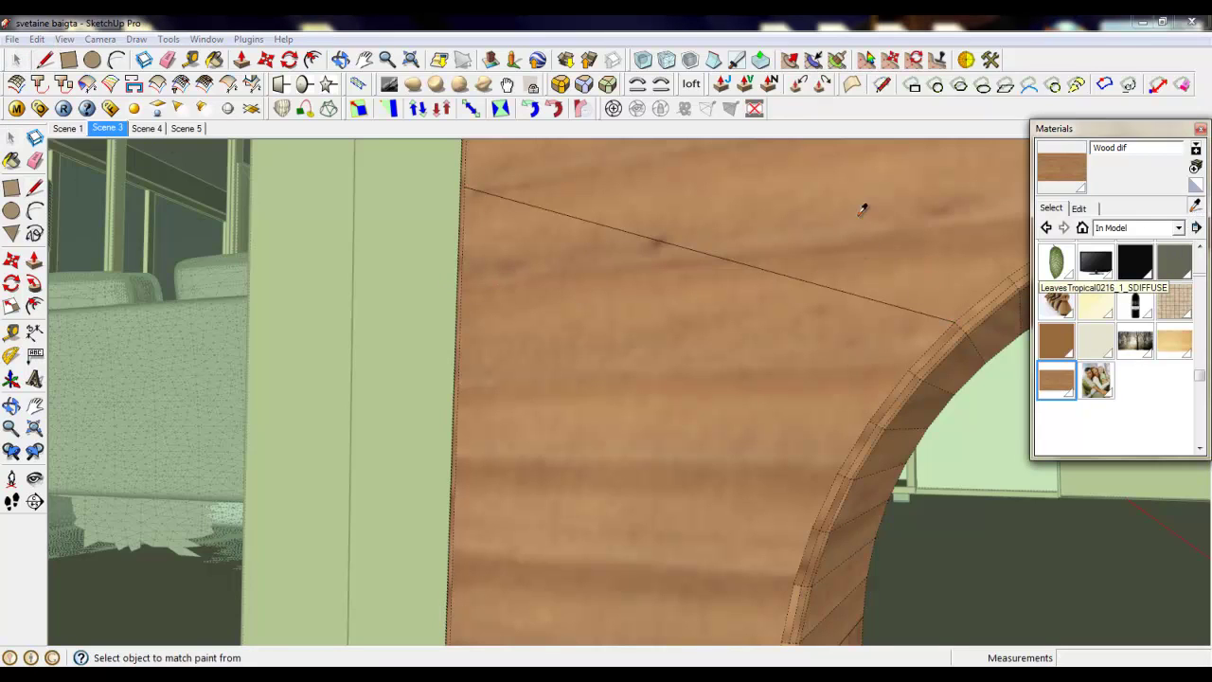
{"action": "mouse_move", "coordinate": [788, 308]}
{"action": "middle_mouse_down"}
{"action": "mouse_move", "coordinate": [723, 316]}
{"action": "mouse_move", "coordinate": [707, 276]}
{"action": "middle_mouse_up"}
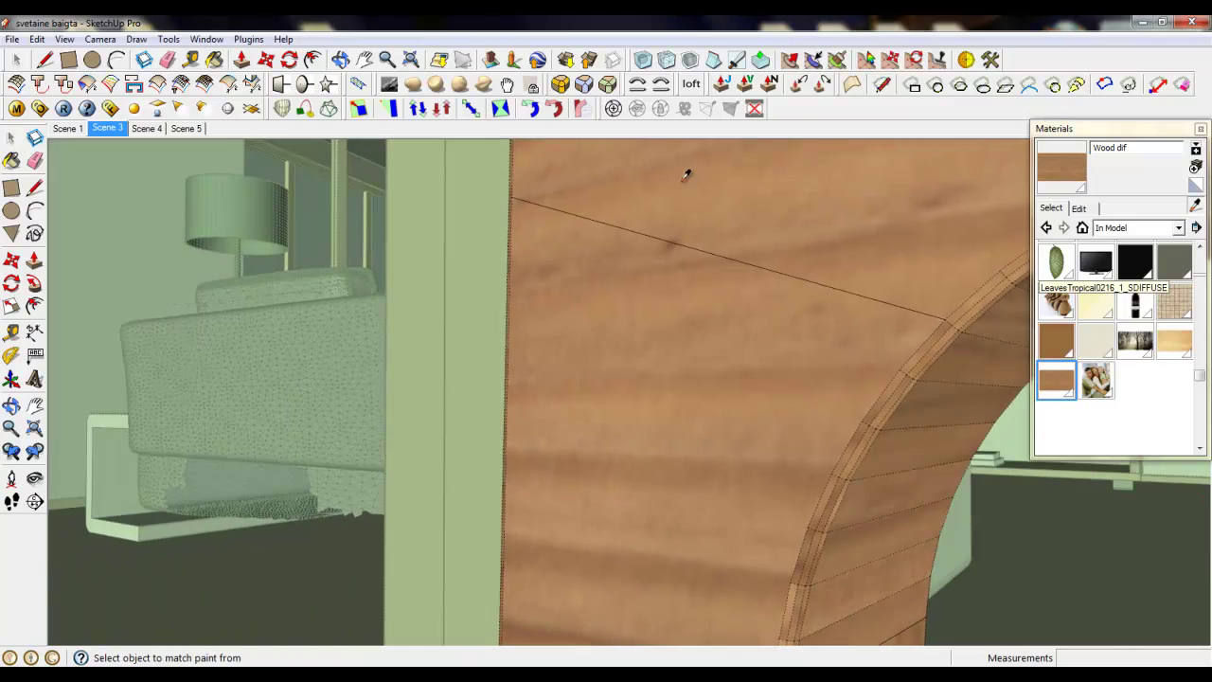
{"action": "scroll", "coordinate": [687, 176], "scroll_direction": "down", "scroll_amount": 3}
{"action": "left_click", "coordinate": [783, 435]}
{"action": "left_click", "coordinate": [668, 344]}
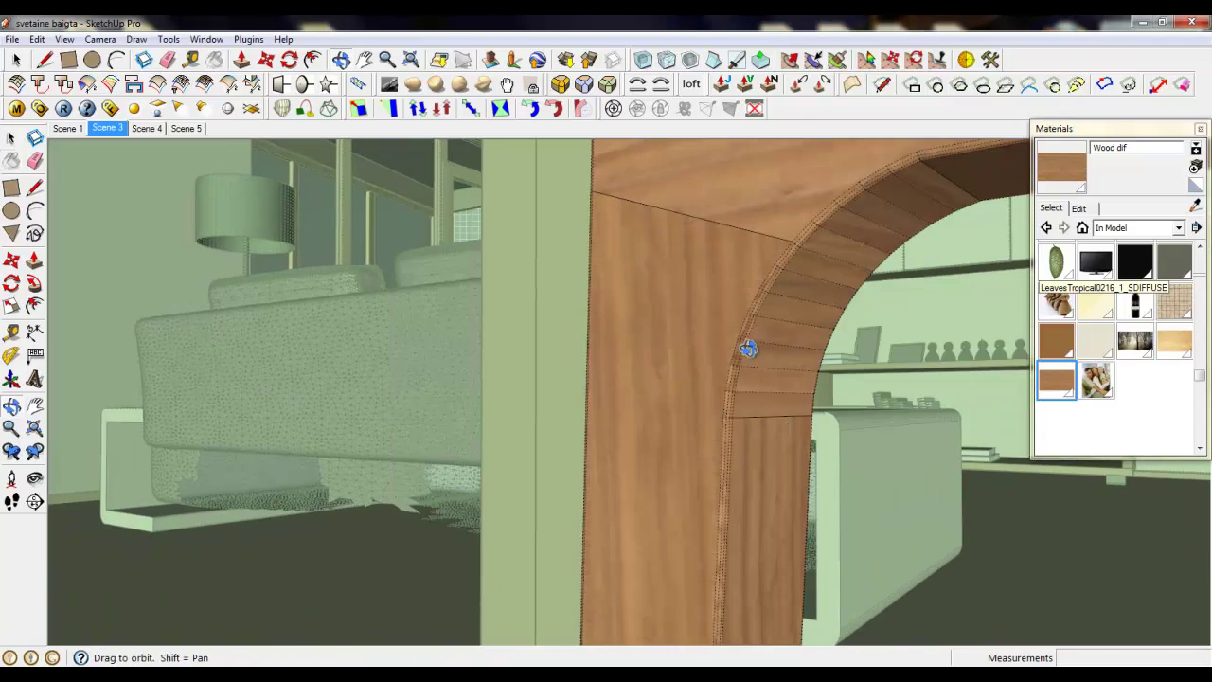
Paint the narrow face of the lower rear leg with the sampled "Wood dif" texture, grain running along the leg.
{"action": "mouse_move", "coordinate": [747, 346]}
{"action": "middle_mouse_down"}
{"action": "mouse_move", "coordinate": [332, 335]}
{"action": "mouse_move", "coordinate": [773, 517]}
{"action": "middle_mouse_up"}
{"action": "scroll", "coordinate": [801, 510], "scroll_direction": "down", "scroll_amount": 5}
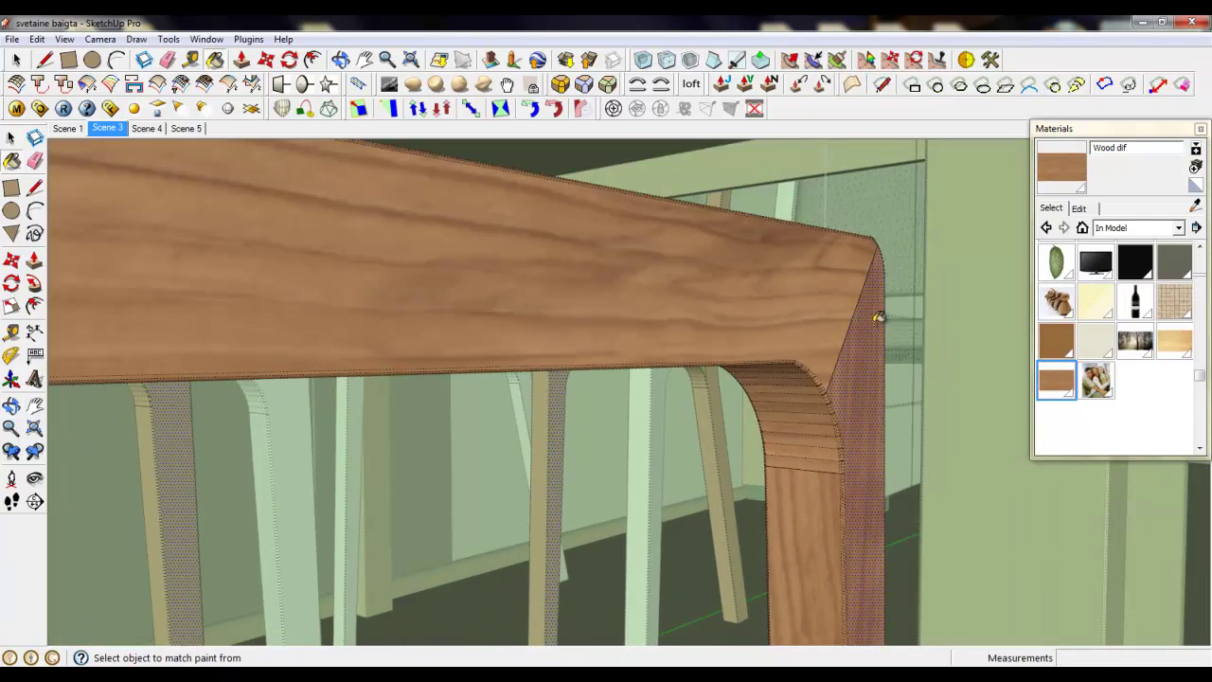
{"action": "scroll", "coordinate": [879, 317], "scroll_direction": "down", "scroll_amount": 4}
{"action": "scroll", "coordinate": [845, 324], "scroll_direction": "down", "scroll_amount": 1}
{"action": "middle_click_drag", "start_coordinate": [843, 324], "coordinate": [549, 406]}
{"action": "scroll", "coordinate": [543, 433], "scroll_direction": "up", "scroll_amount": 3}
{"action": "left_click", "coordinate": [544, 433]}
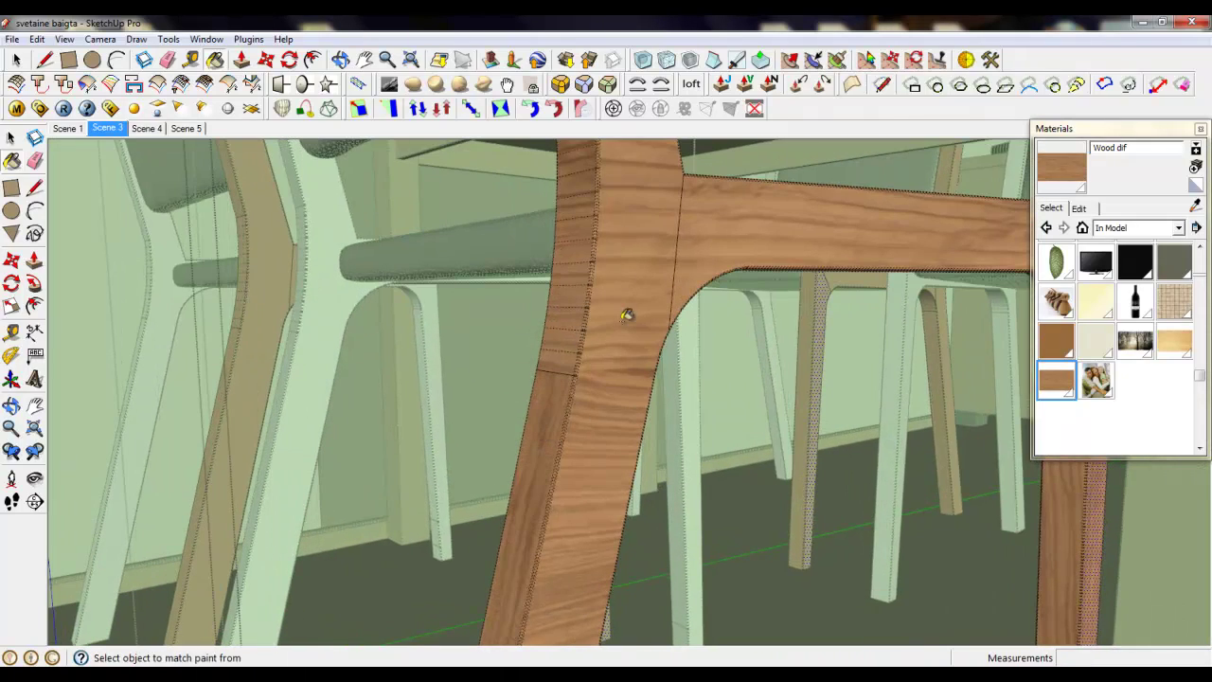
Draw a diagonal line about 41.8 mm long across the rear leg's side face at its bend, separating leg from backrest post.
{"action": "scroll", "coordinate": [625, 348], "scroll_direction": "down", "scroll_amount": 2}
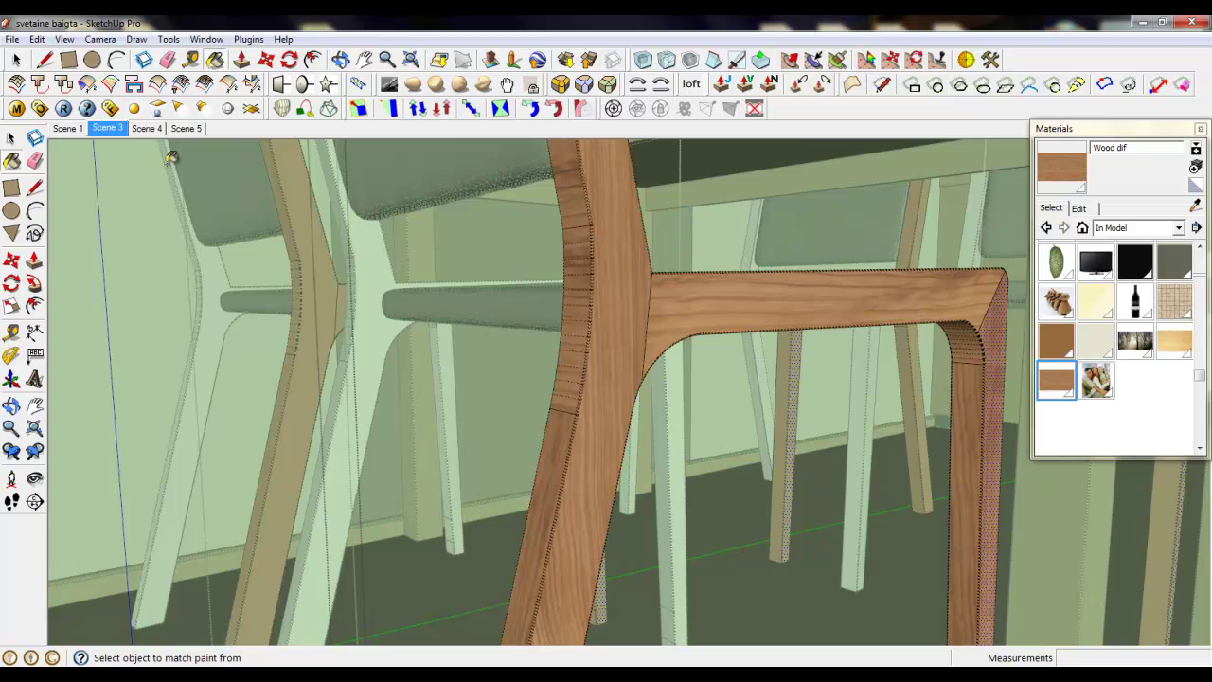
{"action": "scroll", "coordinate": [170, 157], "scroll_direction": "down", "scroll_amount": 1}
{"action": "key", "text": "l"}
{"action": "scroll", "coordinate": [637, 278], "scroll_direction": "up", "scroll_amount": 2}
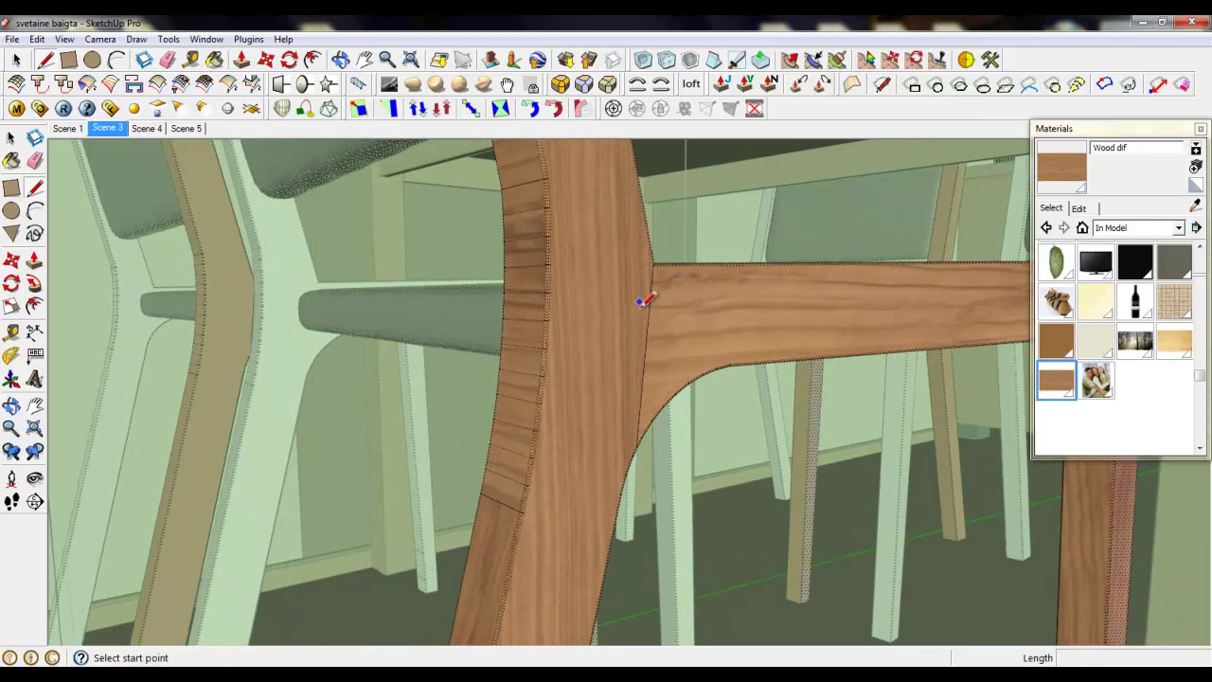
{"action": "left_click", "coordinate": [647, 317]}
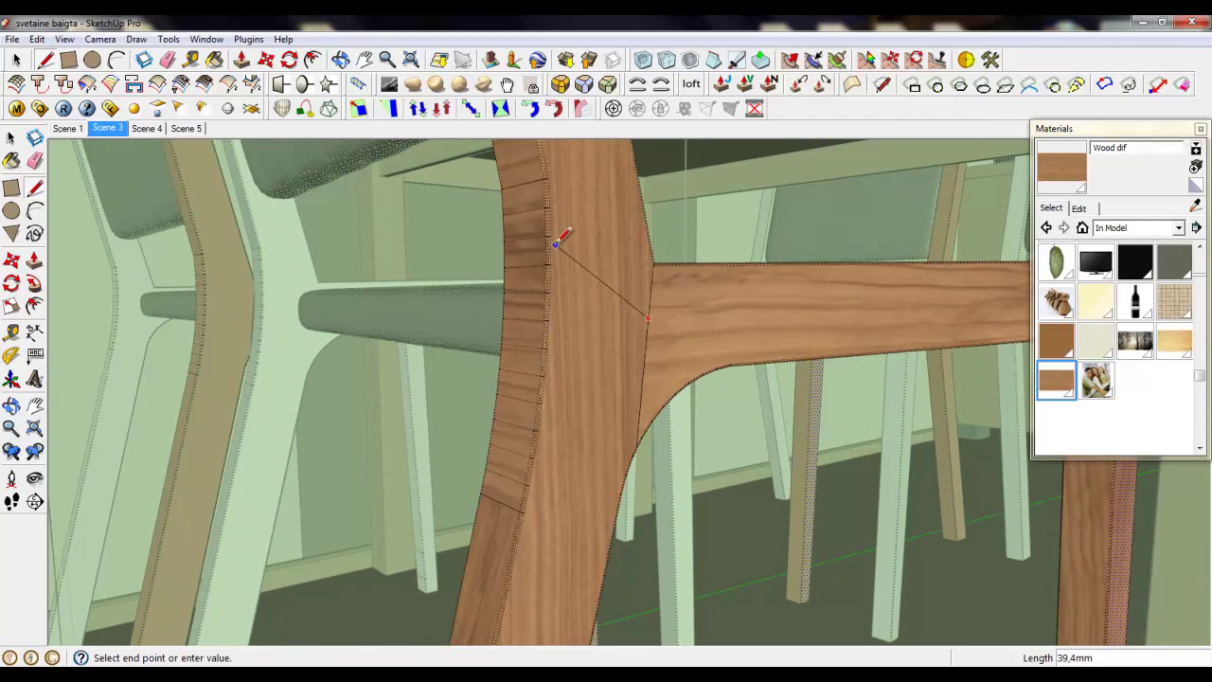
{"action": "left_click", "coordinate": [549, 235]}
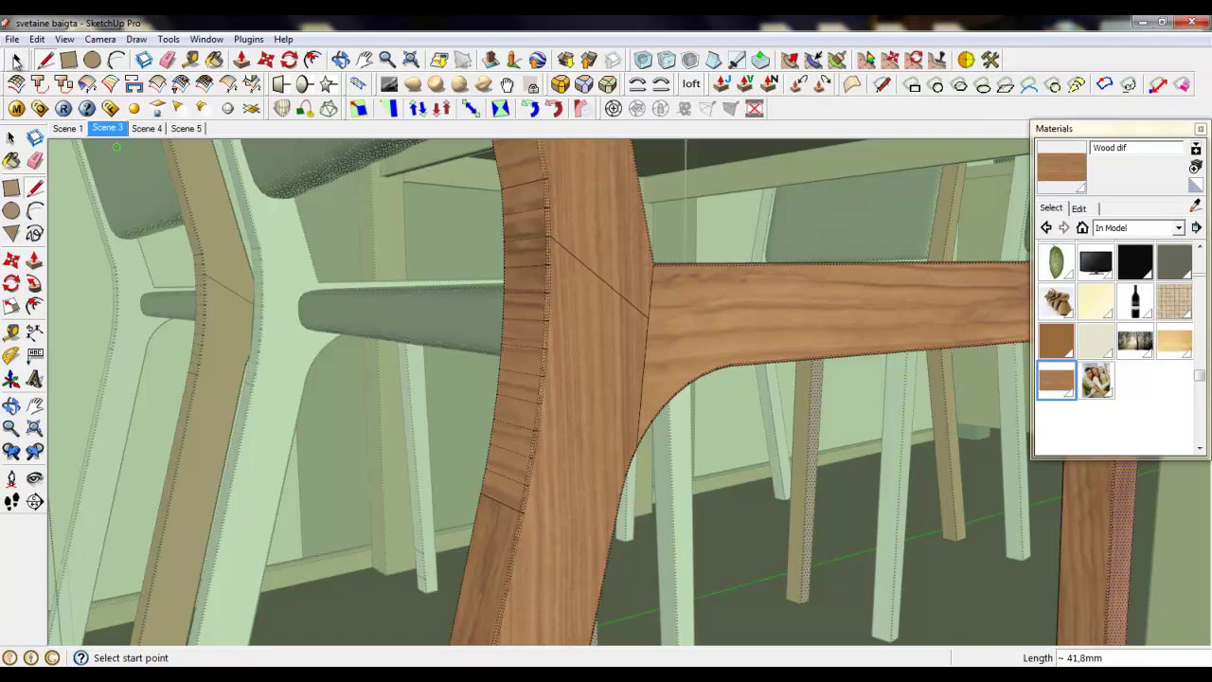
{"action": "key", "text": "space"}
Reposition and rotate the wood texture on the lower rear leg's side face so the grain follows the leg.
{"action": "scroll", "coordinate": [623, 225], "scroll_direction": "down", "scroll_amount": 5}
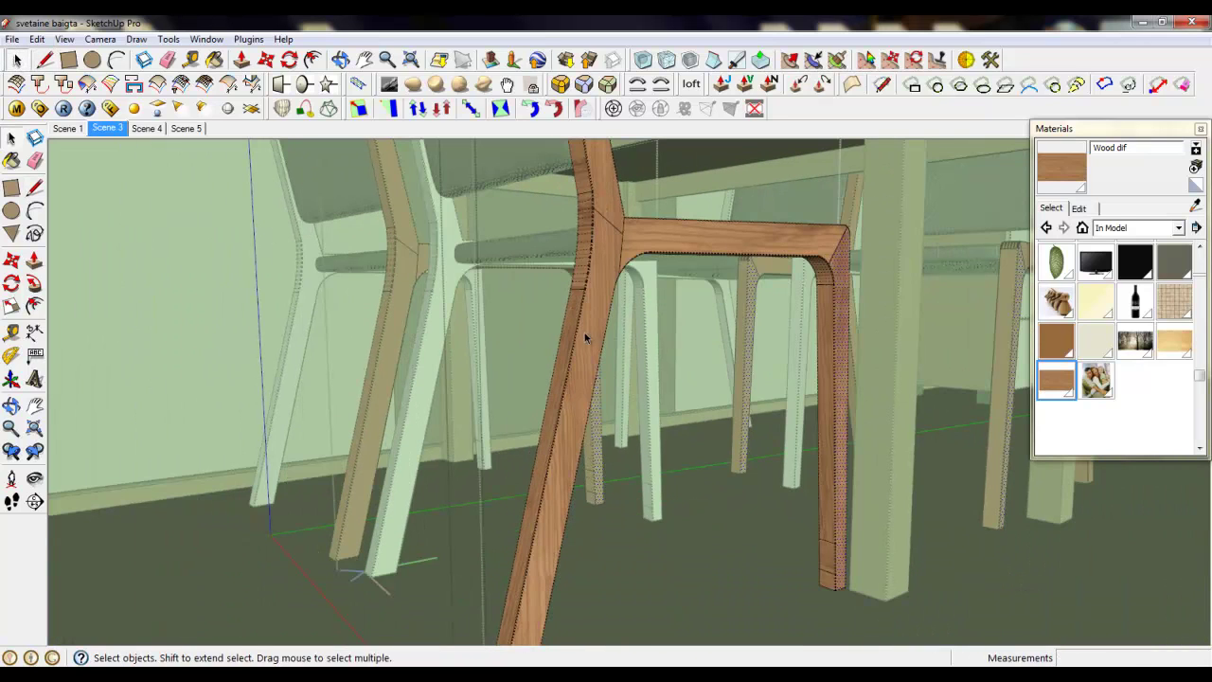
{"action": "right_click", "coordinate": [587, 343]}
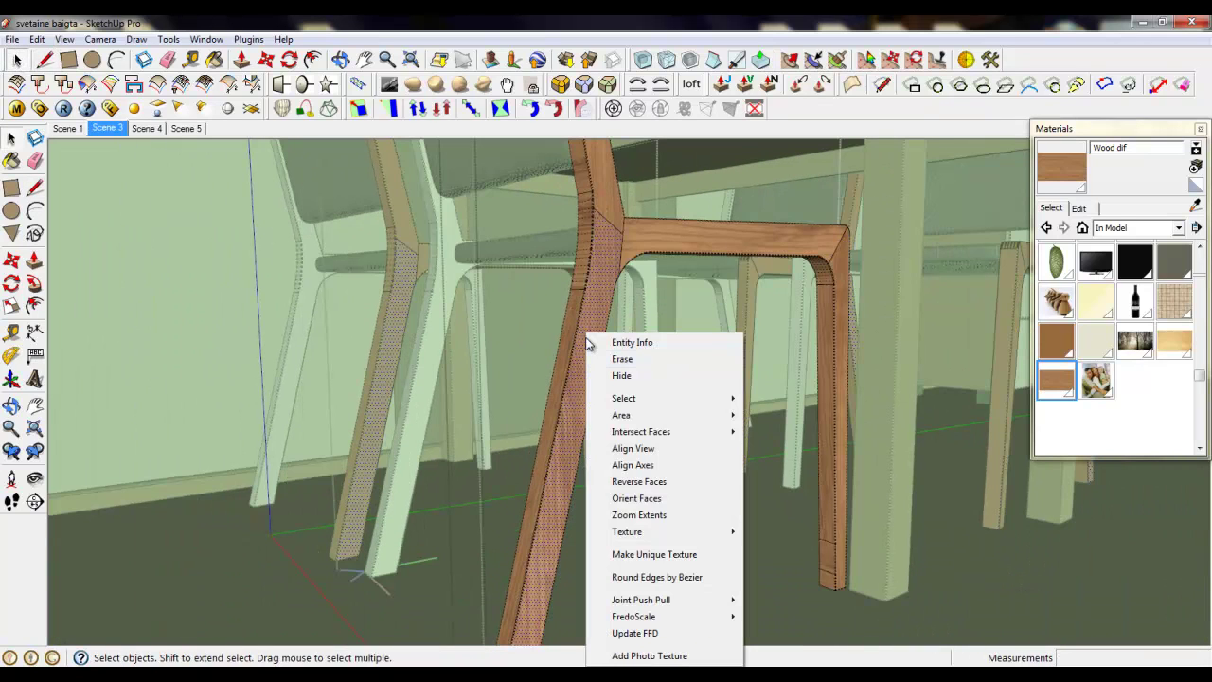
{"action": "mouse_move", "coordinate": [627, 531]}
{"action": "left_click", "coordinate": [762, 531]}
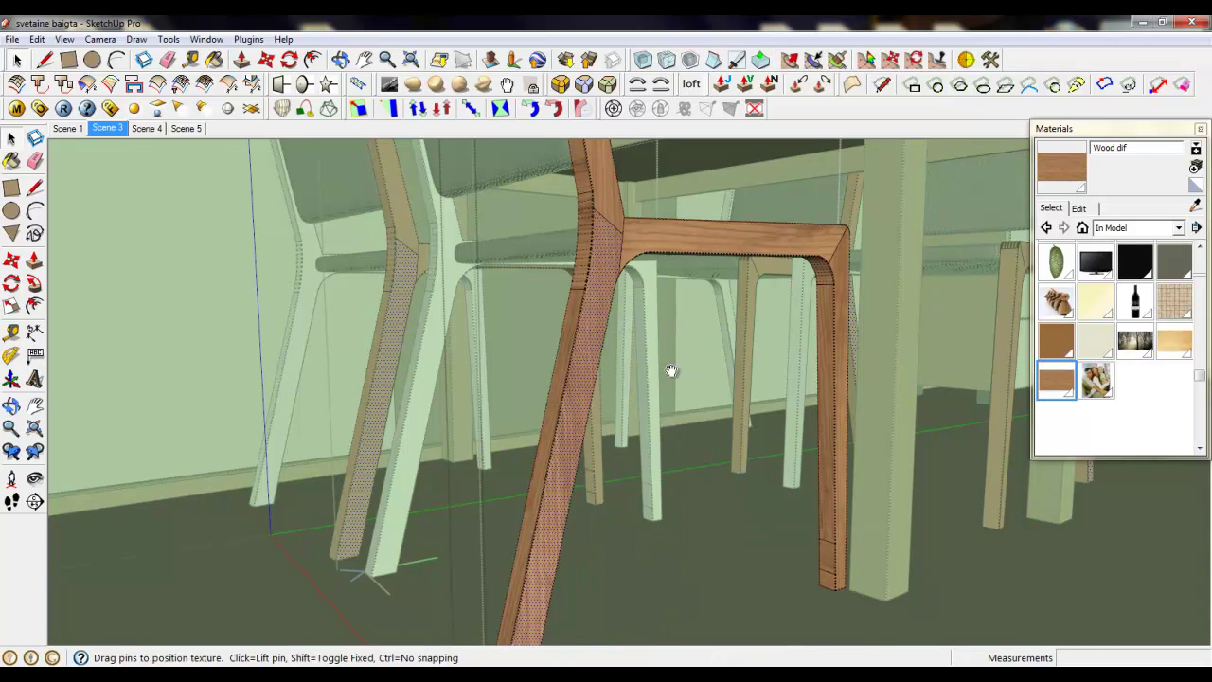
{"action": "scroll", "coordinate": [592, 251], "scroll_direction": "down", "scroll_amount": 2}
{"action": "left_click_drag", "start_coordinate": [619, 554], "coordinate": [636, 585]}
{"action": "right_click", "coordinate": [574, 402]}
{"action": "left_click", "coordinate": [578, 406]}
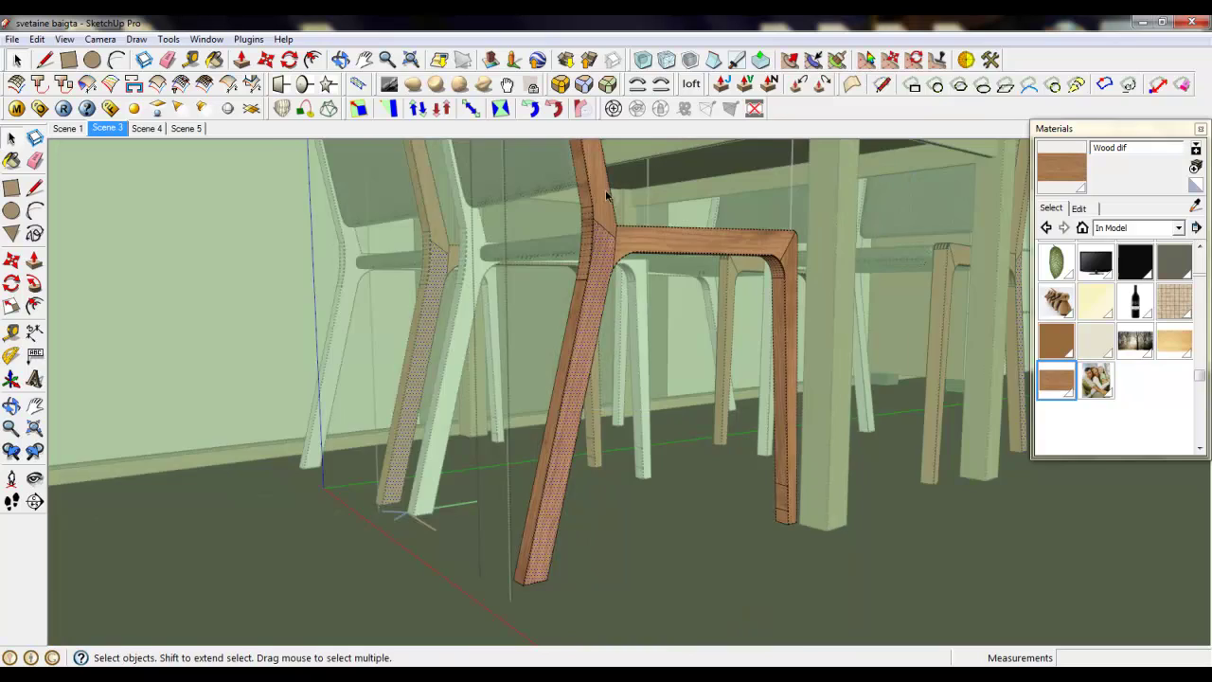
Rotate the wood texture on the backrest post's side face so the grain runs along the post.
{"action": "scroll", "coordinate": [607, 195], "scroll_direction": "up", "scroll_amount": 4}
{"action": "middle_click_drag", "start_coordinate": [624, 252], "coordinate": [543, 421]}
{"action": "scroll", "coordinate": [543, 420], "scroll_direction": "down", "scroll_amount": 1}
{"action": "scroll", "coordinate": [580, 217], "scroll_direction": "up", "scroll_amount": 2}
{"action": "right_click", "coordinate": [592, 238]}
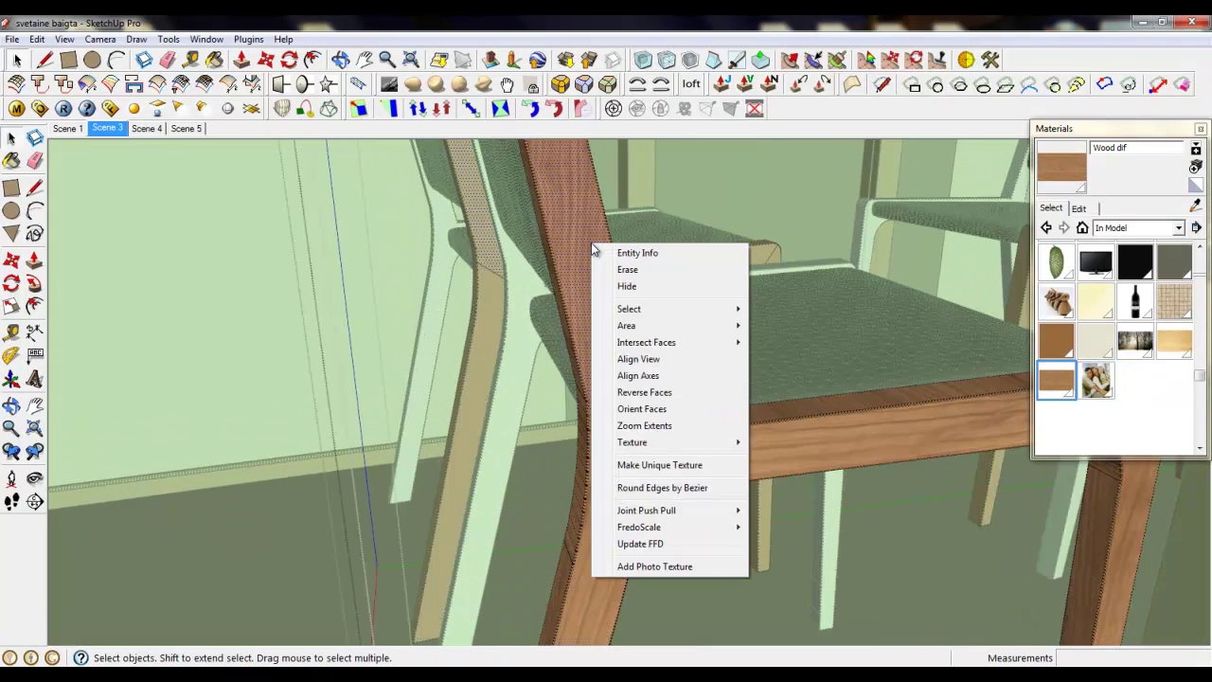
{"action": "mouse_move", "coordinate": [725, 441]}
{"action": "left_click", "coordinate": [772, 441]}
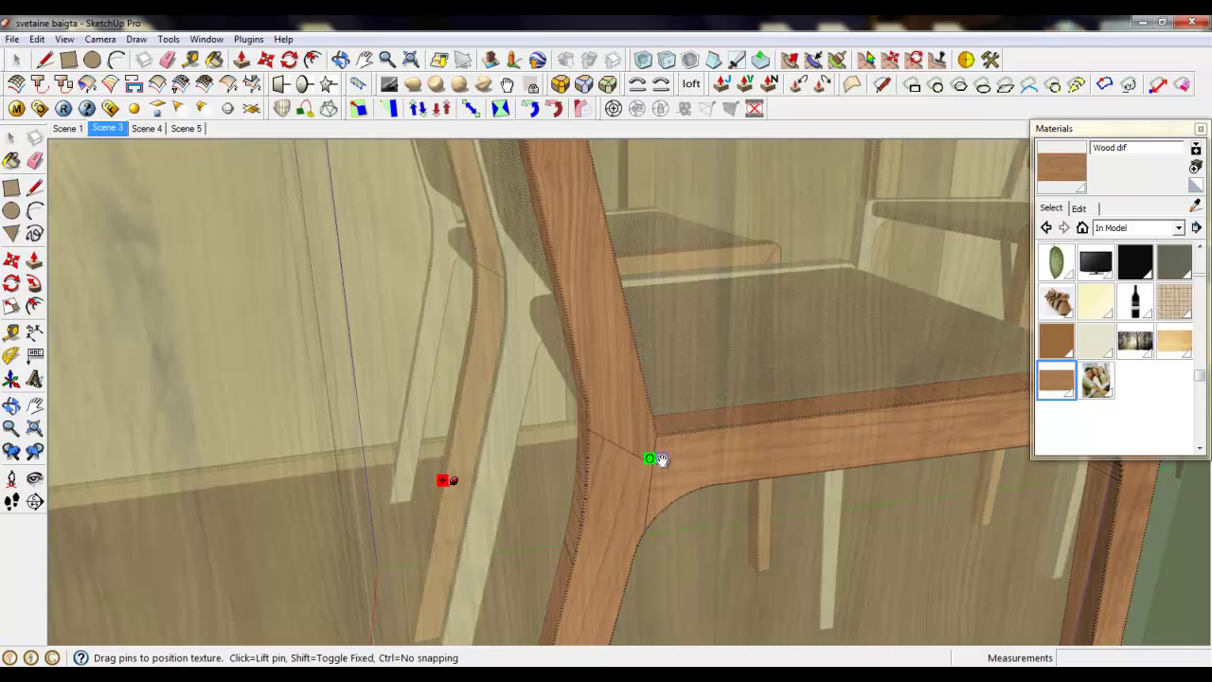
{"action": "left_click_drag", "start_coordinate": [661, 460], "coordinate": [659, 437]}
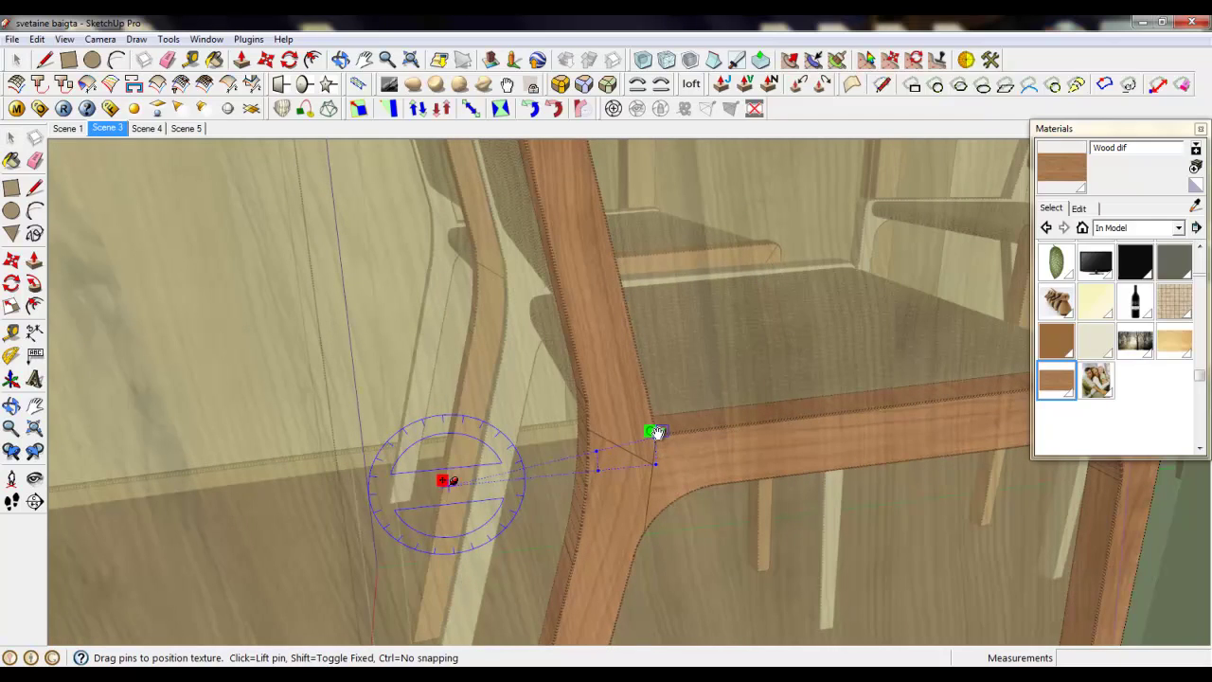
{"action": "left_click_drag", "start_coordinate": [657, 432], "coordinate": [655, 432]}
{"action": "right_click", "coordinate": [631, 350]}
{"action": "left_click", "coordinate": [643, 362]}
Sample the rotated wood texture from the backrest post's side face and paint the post's narrow rear face with lengthwise grain.
{"action": "scroll", "coordinate": [586, 448], "scroll_direction": "down", "scroll_amount": 3}
{"action": "middle_click_drag", "start_coordinate": [586, 449], "coordinate": [820, 449]}
{"action": "scroll", "coordinate": [549, 306], "scroll_direction": "down", "scroll_amount": 2}
{"action": "scroll", "coordinate": [447, 426], "scroll_direction": "down", "scroll_amount": 1}
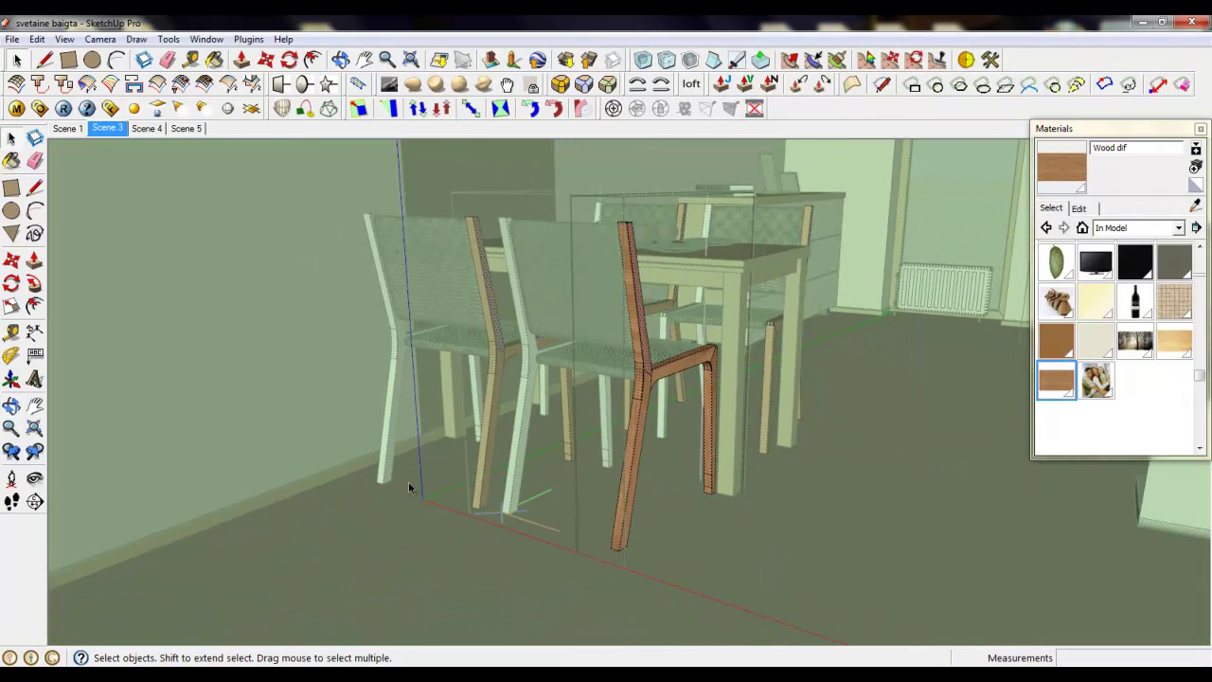
{"action": "scroll", "coordinate": [633, 270], "scroll_direction": "up", "scroll_amount": 6}
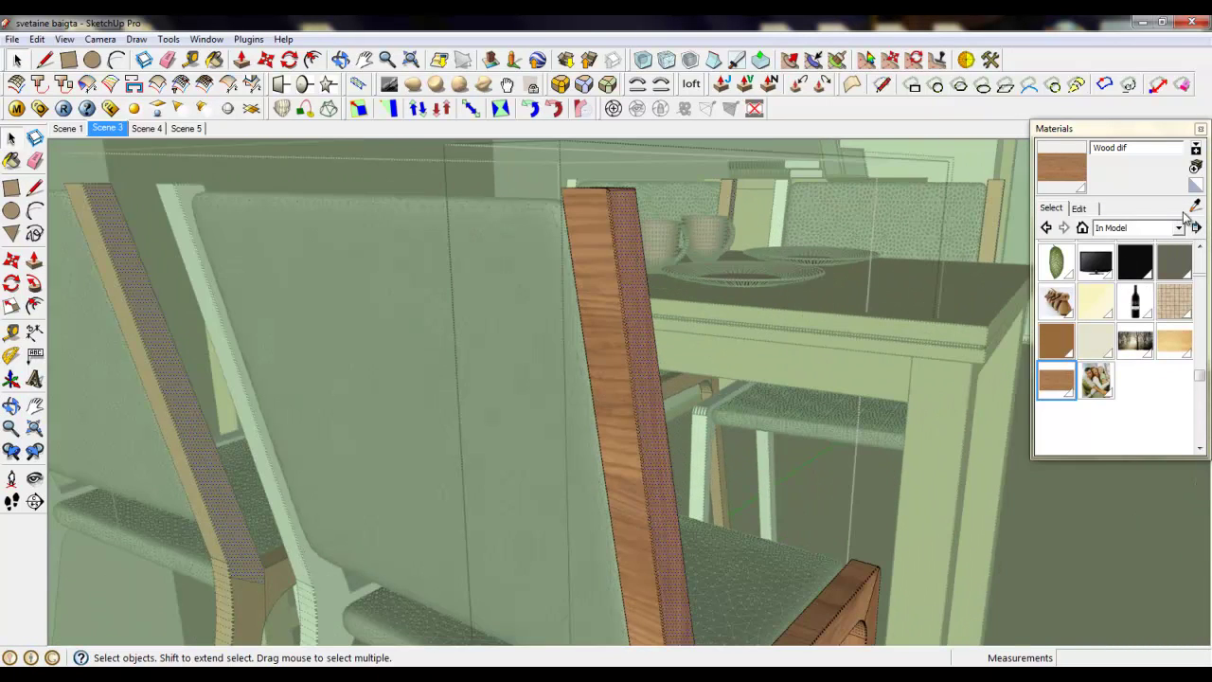
{"action": "left_click", "coordinate": [1193, 206]}
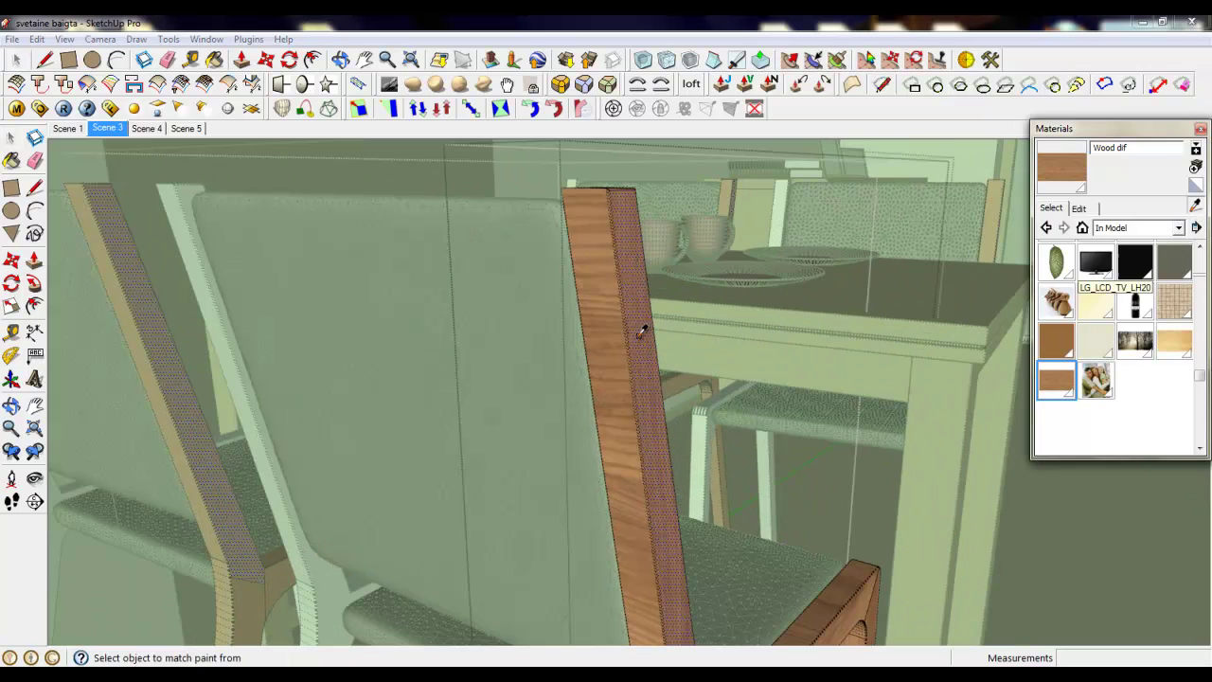
{"action": "scroll", "coordinate": [625, 327], "scroll_direction": "down", "scroll_amount": 2}
{"action": "scroll", "coordinate": [606, 284], "scroll_direction": "down", "scroll_amount": 4}
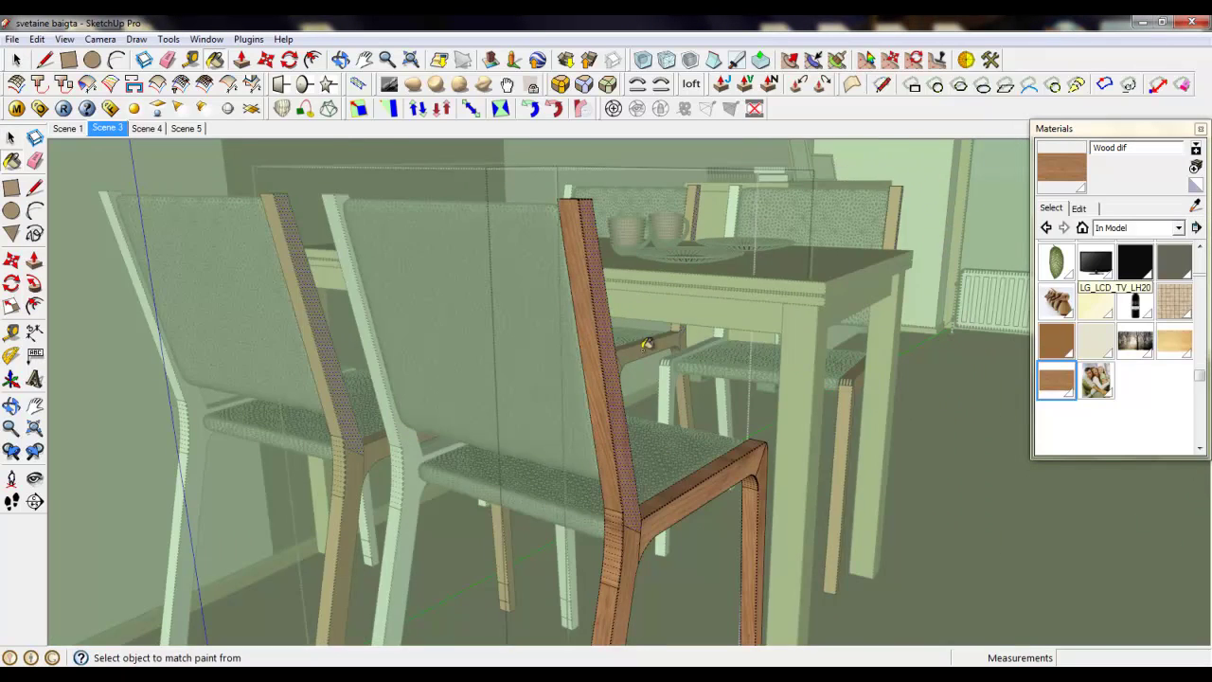
{"action": "scroll", "coordinate": [647, 345], "scroll_direction": "down", "scroll_amount": 2}
{"action": "scroll", "coordinate": [715, 466], "scroll_direction": "up", "scroll_amount": 6}
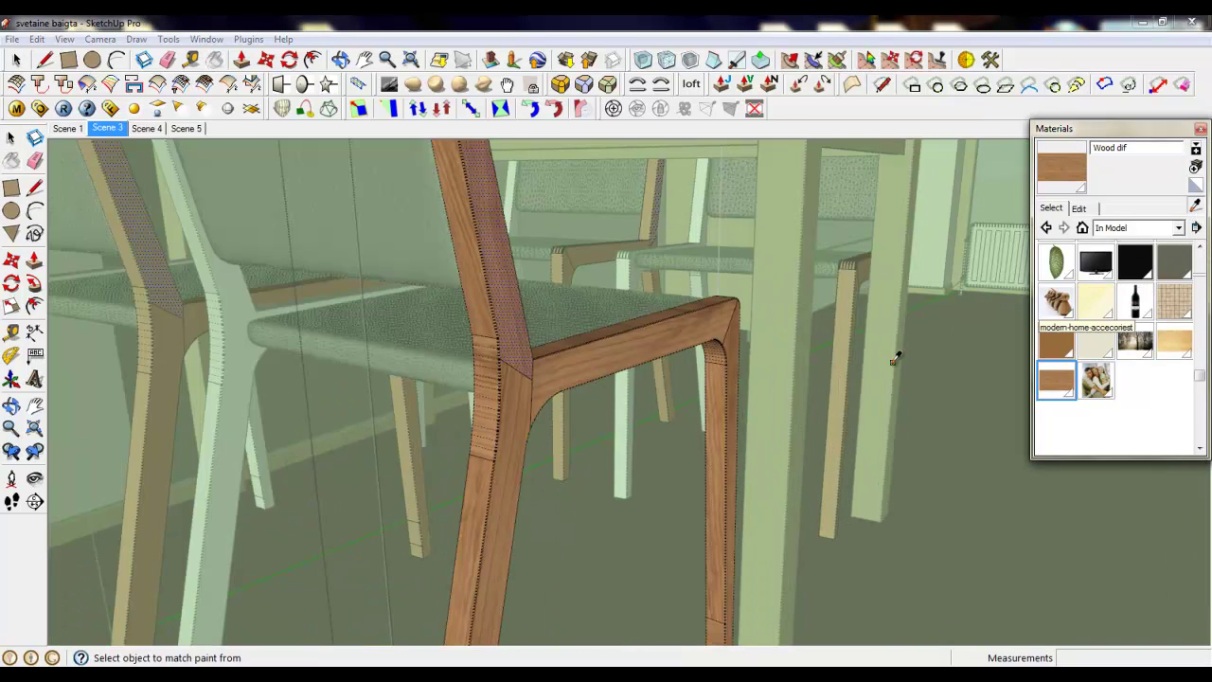
{"action": "scroll", "coordinate": [640, 446], "scroll_direction": "down", "scroll_amount": 4}
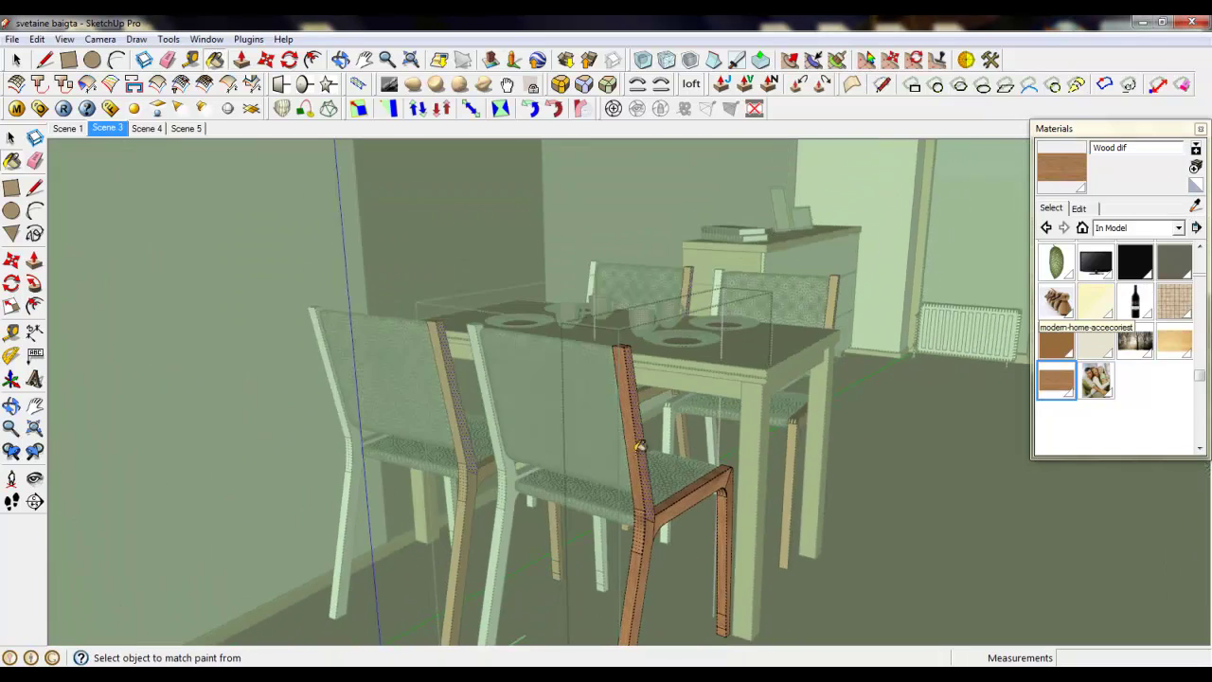
{"action": "scroll", "coordinate": [640, 445], "scroll_direction": "up", "scroll_amount": 2}
Sample the seat rail's side grain and paint the rail's top face with the wood running along its length.
{"action": "scroll", "coordinate": [790, 530], "scroll_direction": "up", "scroll_amount": 2}
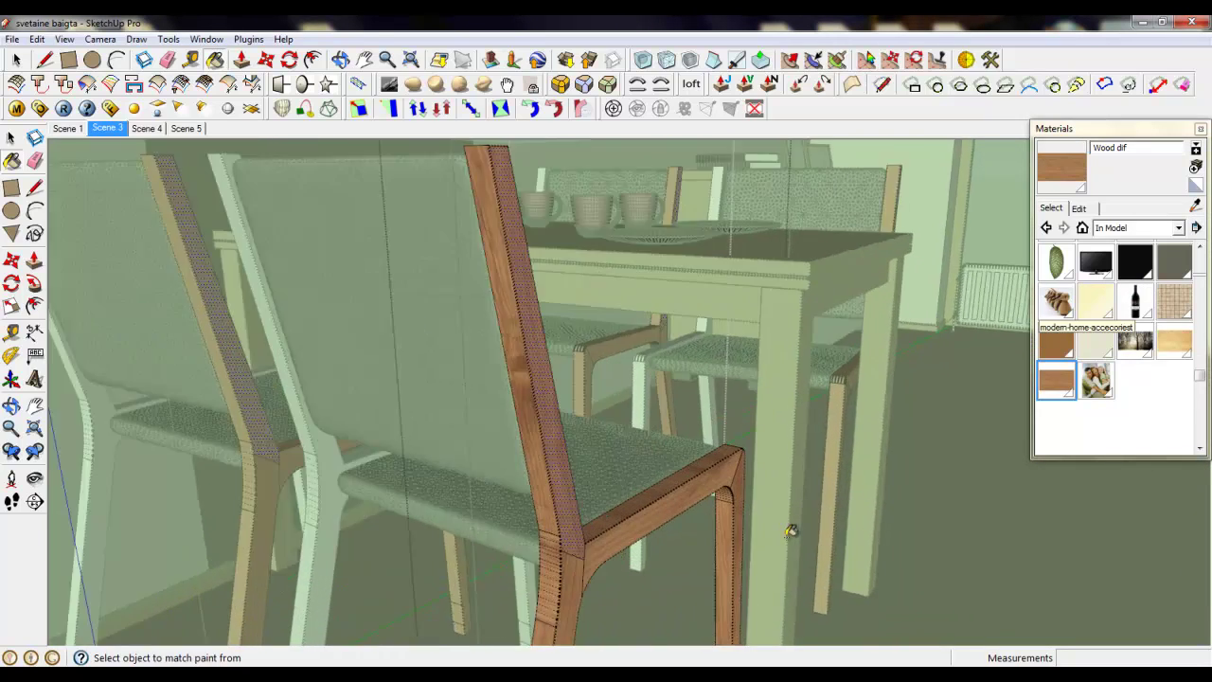
{"action": "scroll", "coordinate": [723, 463], "scroll_direction": "up", "scroll_amount": 4}
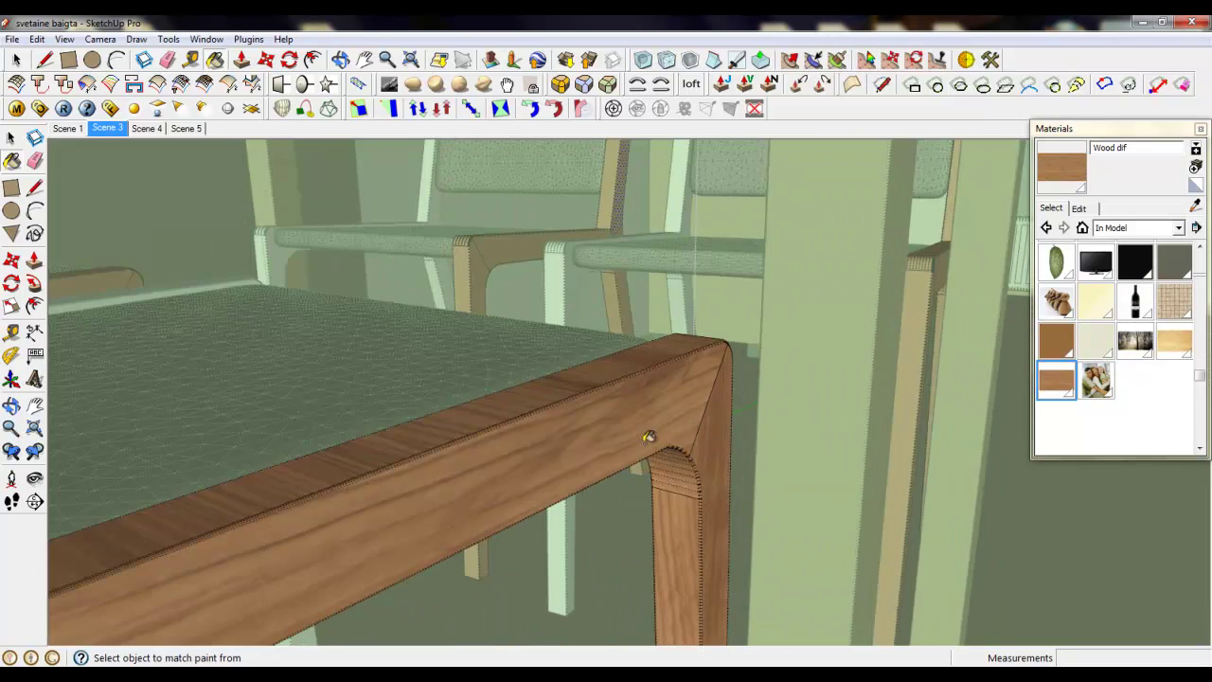
{"action": "middle_click_drag", "start_coordinate": [648, 437], "coordinate": [579, 383]}
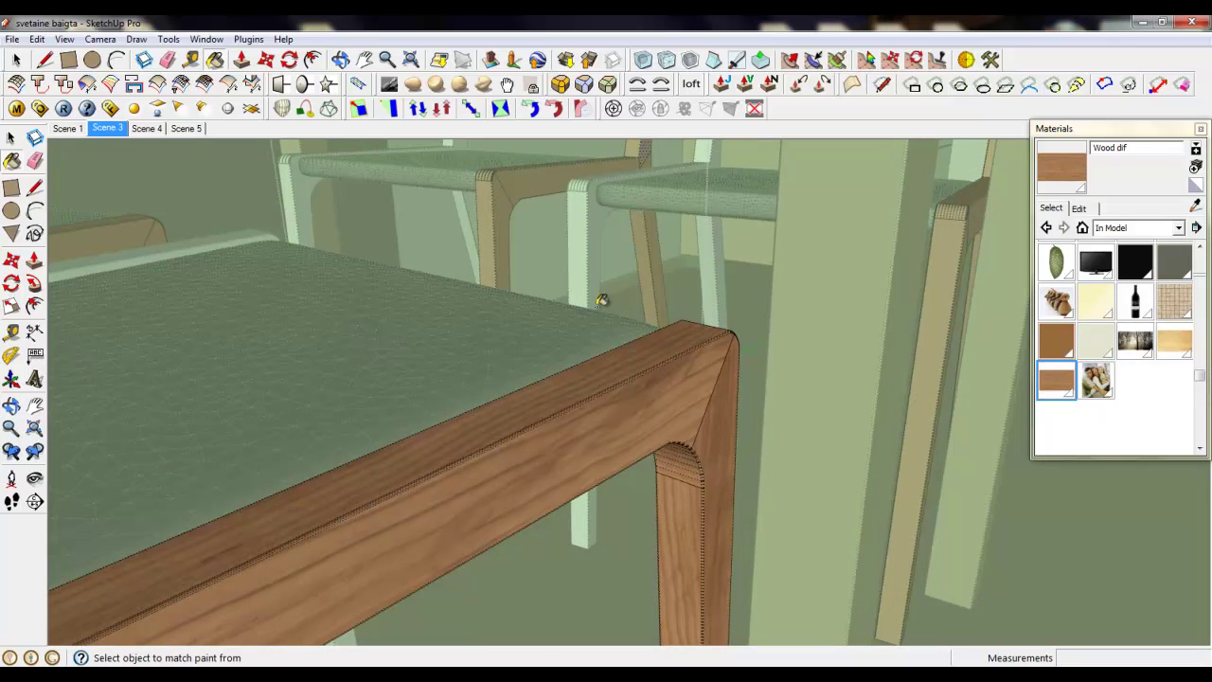
Close the frame group and the chair component, and restore the Scene 3 view.
{"action": "scroll", "coordinate": [511, 464], "scroll_direction": "down", "scroll_amount": 5}
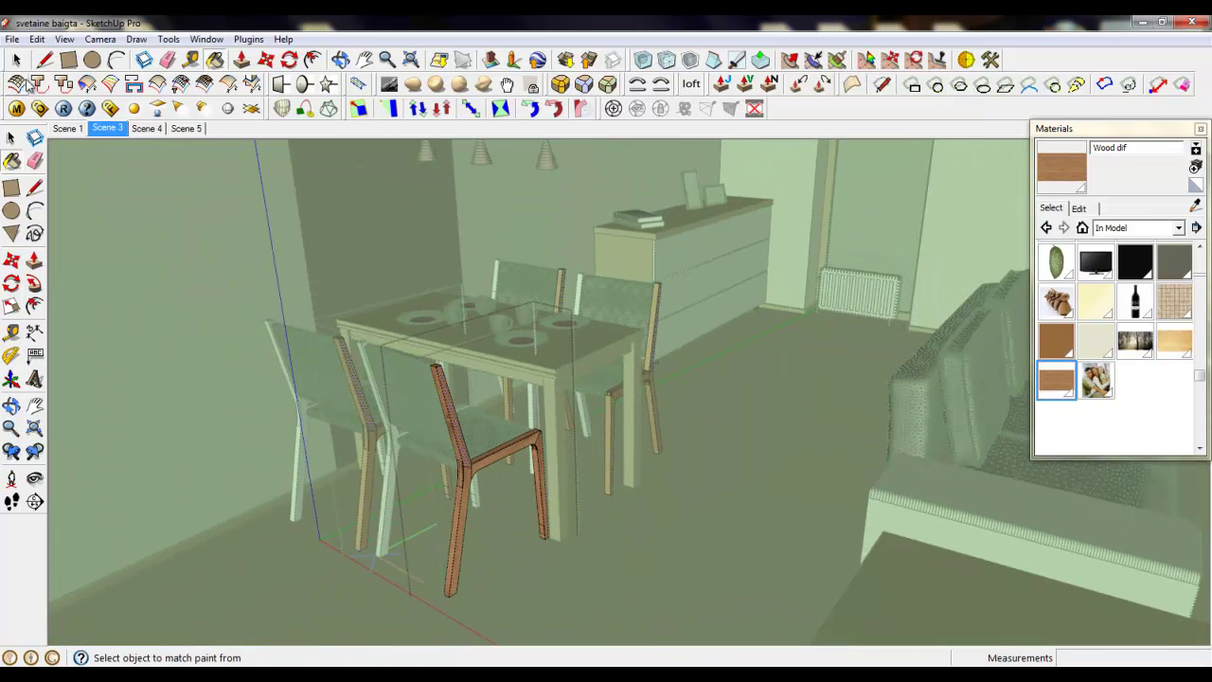
{"action": "left_click", "coordinate": [18, 60]}
{"action": "right_click", "coordinate": [130, 219]}
{"action": "left_click", "coordinate": [143, 230]}
{"action": "right_click", "coordinate": [194, 243]}
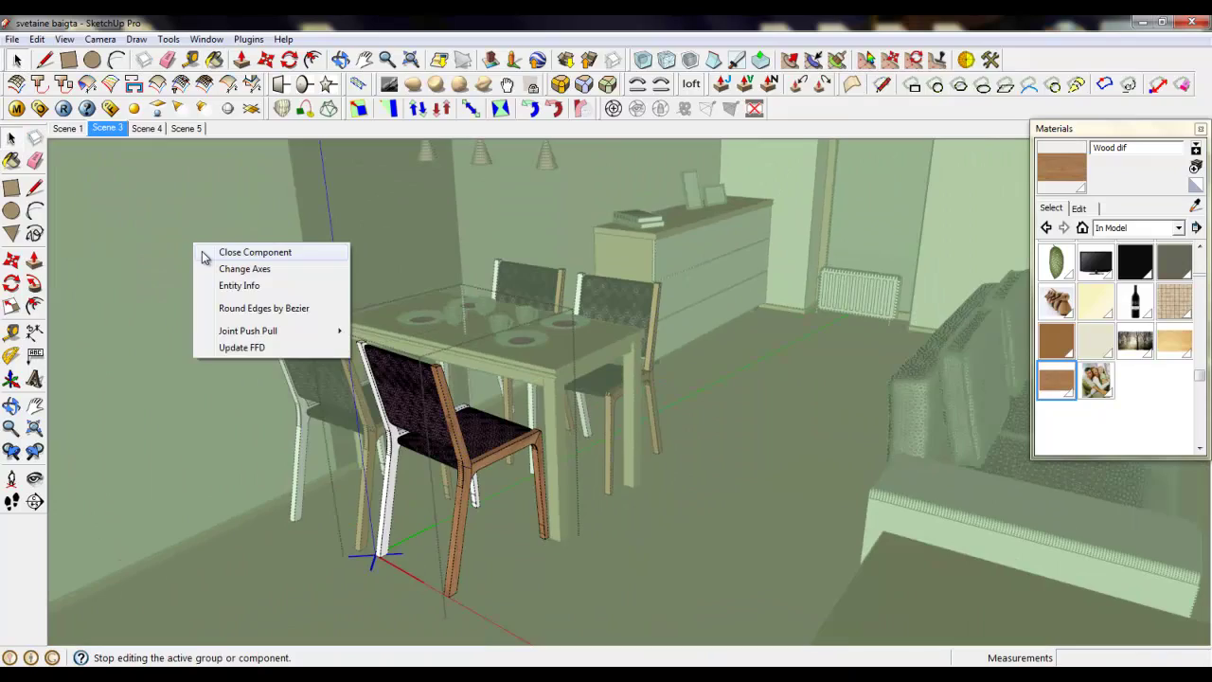
{"action": "left_click", "coordinate": [203, 253]}
{"action": "left_click", "coordinate": [110, 129]}
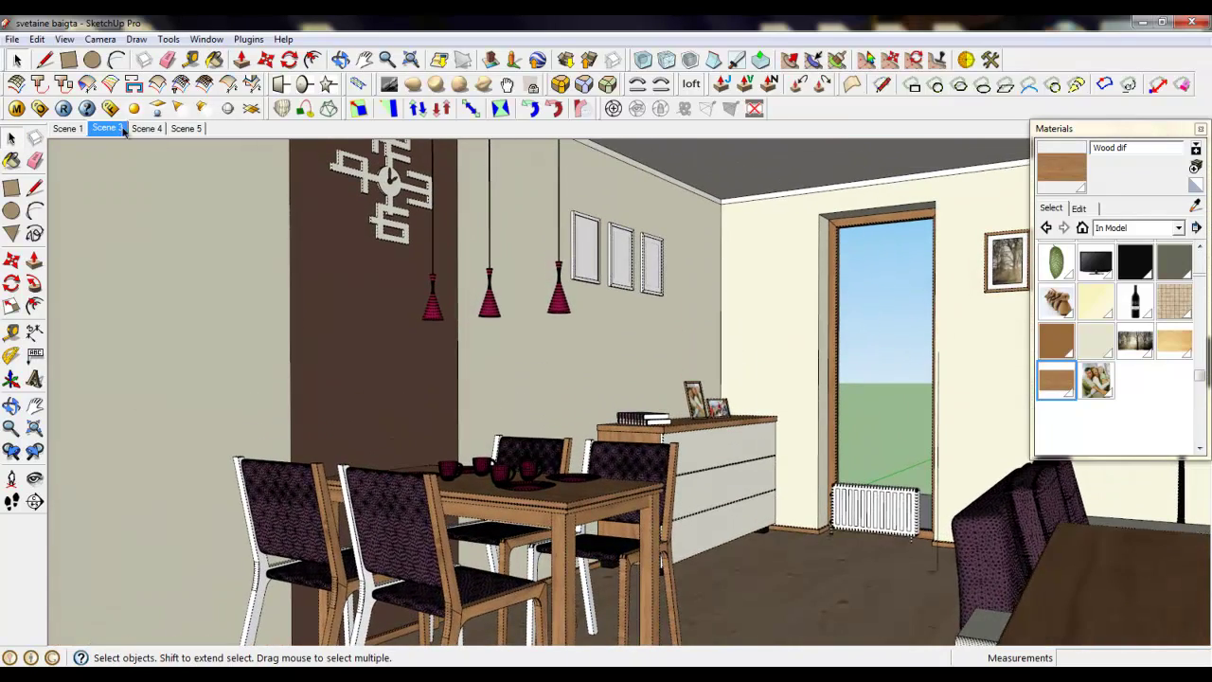
Check the three blank wall pictures against the framed wall photo and the photo frame on the sideboard.
{"action": "left_click", "coordinate": [581, 240]}
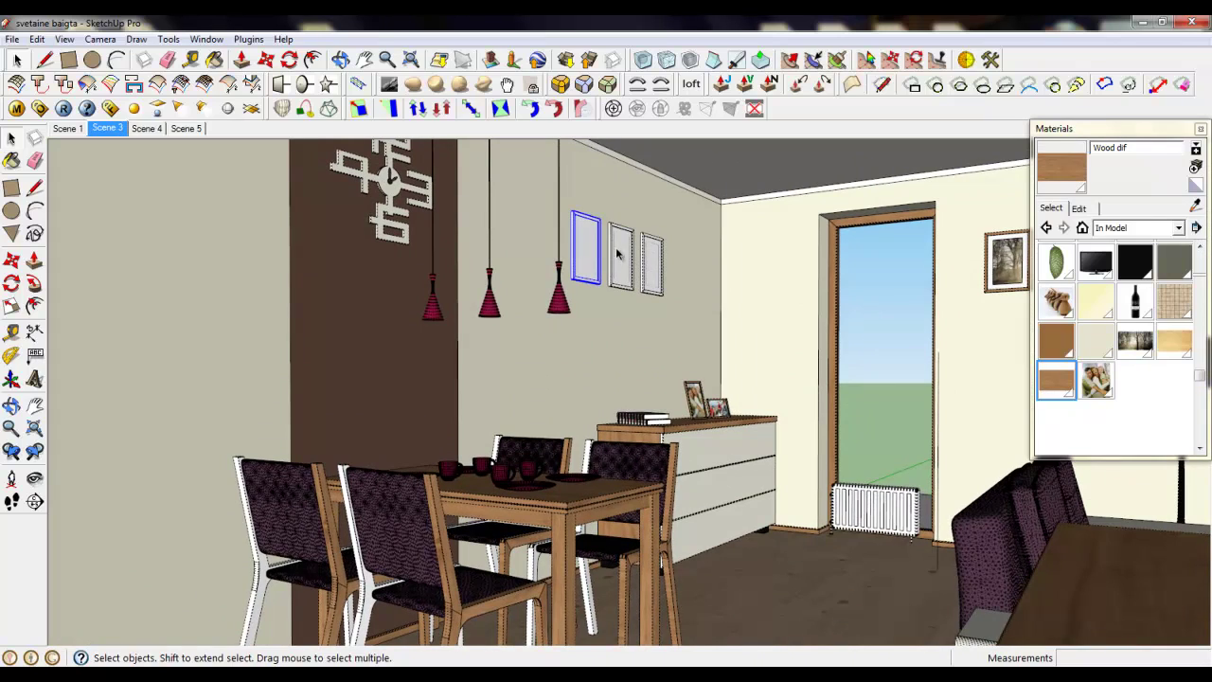
{"action": "left_click", "coordinate": [620, 254]}
{"action": "left_click", "coordinate": [650, 263]}
{"action": "left_click", "coordinate": [617, 266]}
{"action": "left_click", "coordinate": [1014, 248]}
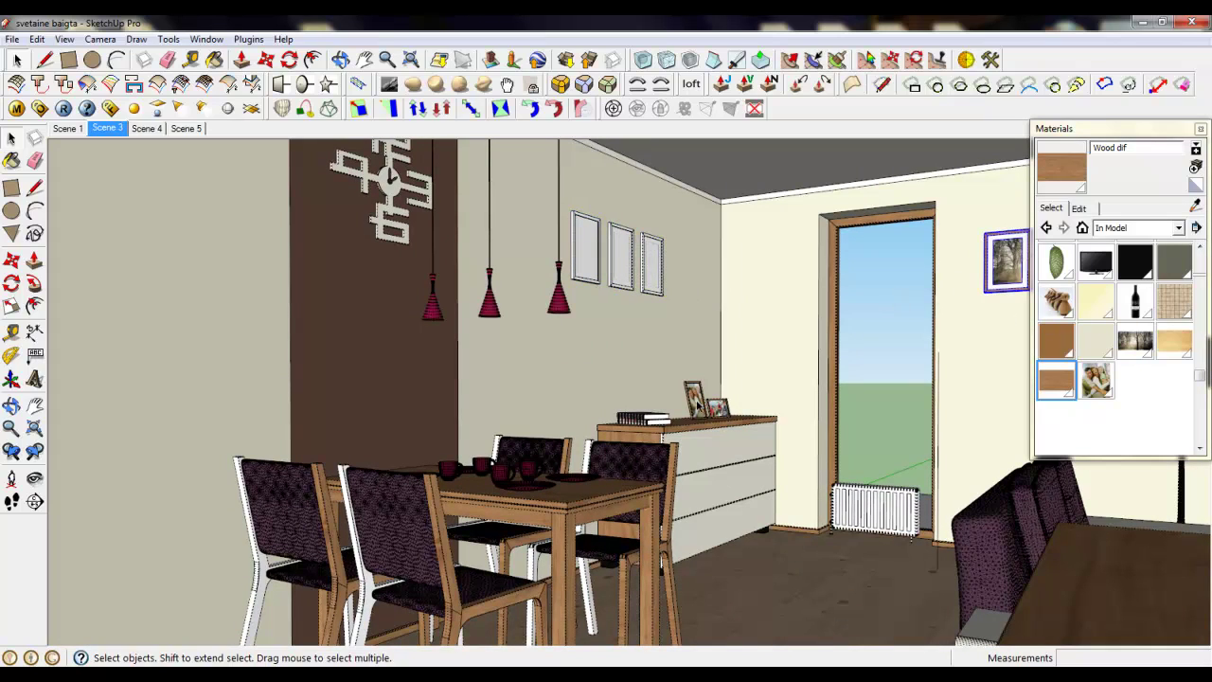
{"action": "left_click", "coordinate": [696, 404]}
{"action": "left_click", "coordinate": [590, 259]}
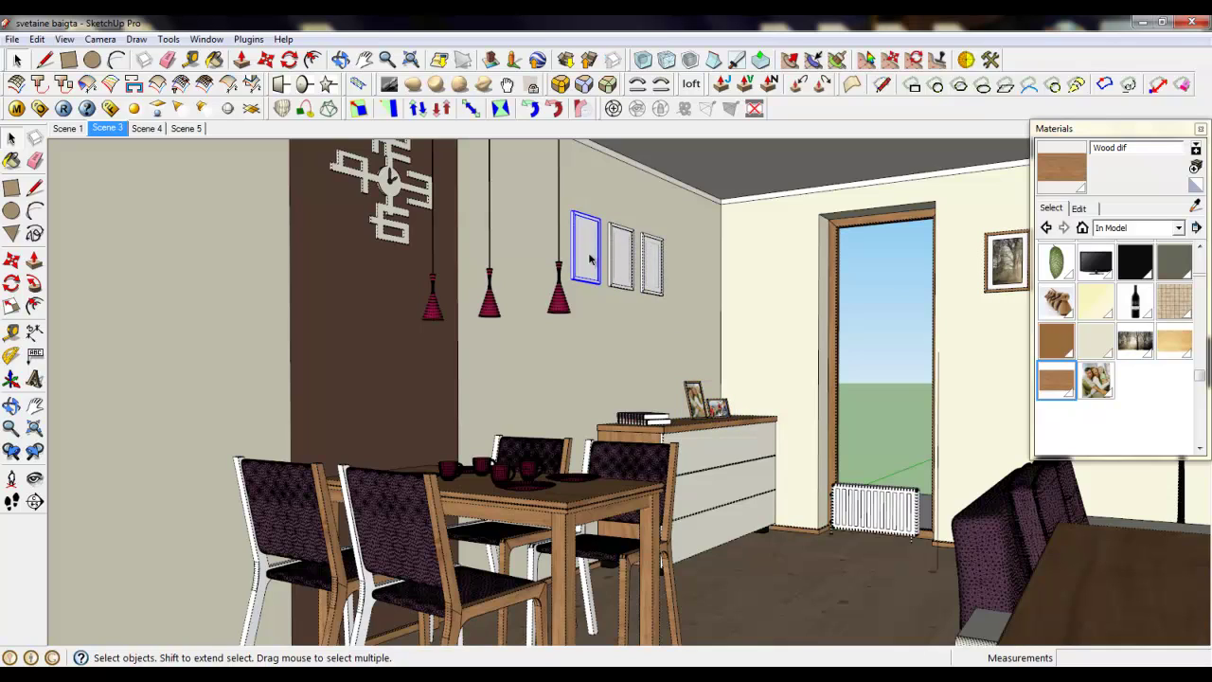
{"action": "left_click", "coordinate": [623, 256]}
{"action": "left_click", "coordinate": [656, 262]}
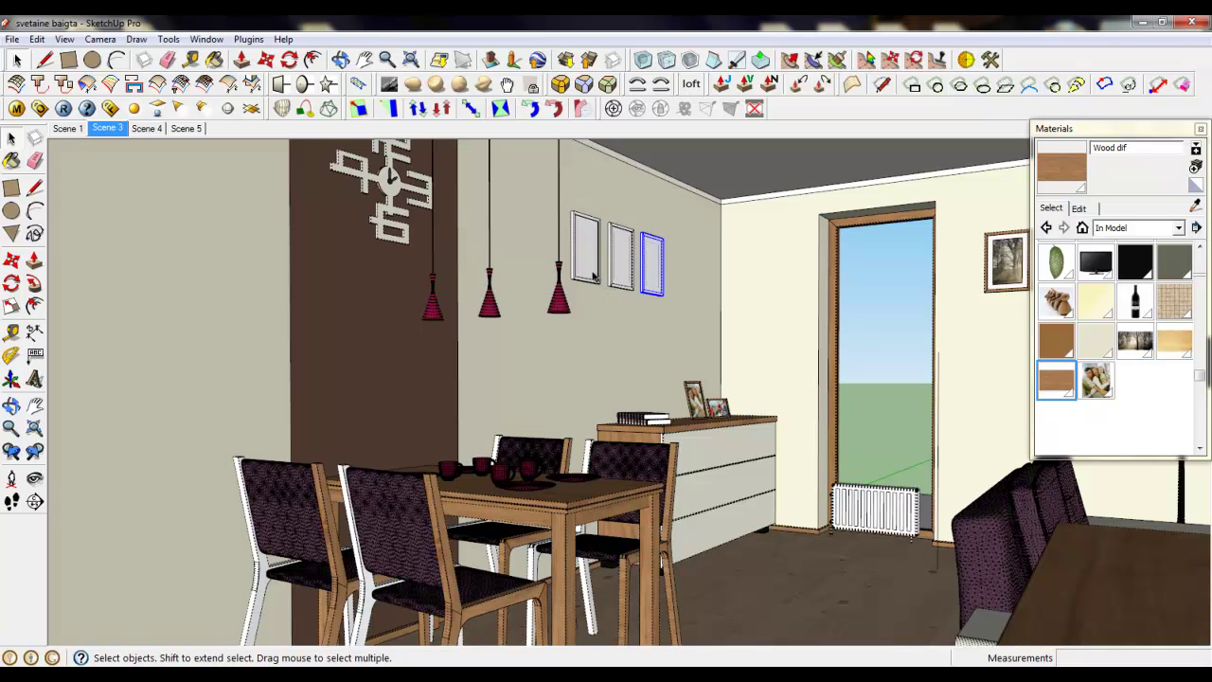
Sample the material of the first blank wall picture and return to the Scene 3 view.
{"action": "scroll", "coordinate": [600, 261], "scroll_direction": "up", "scroll_amount": 4}
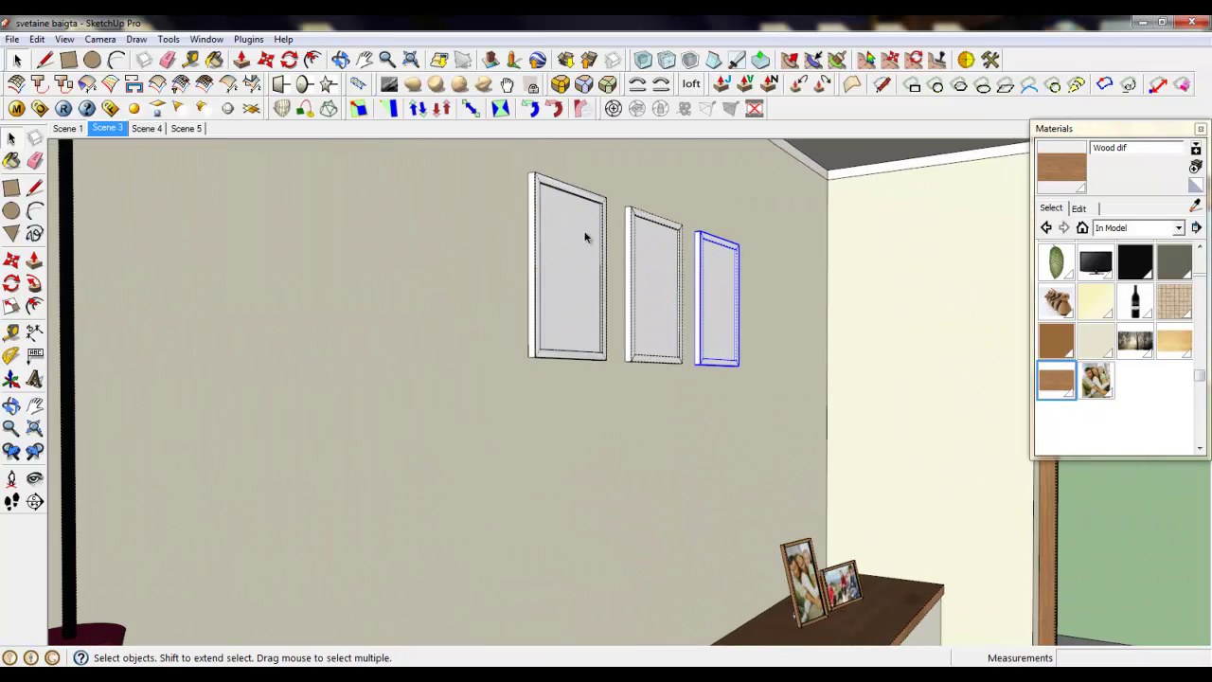
{"action": "left_click", "coordinate": [1195, 207]}
{"action": "left_click", "coordinate": [589, 242]}
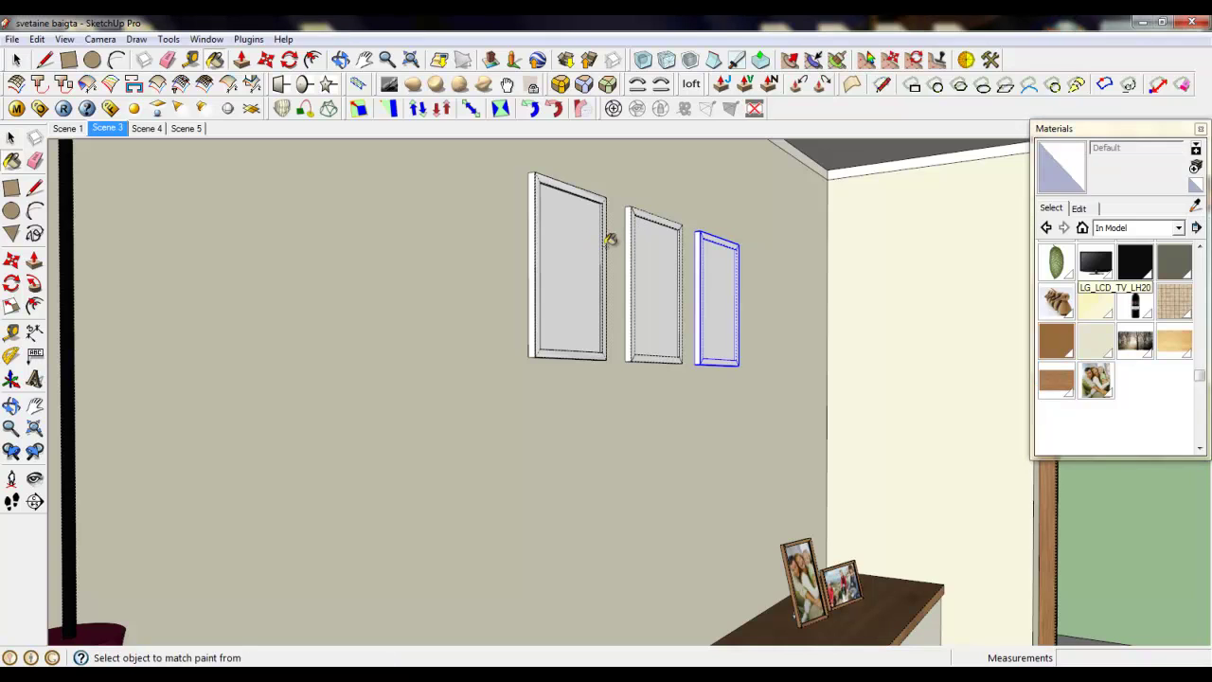
{"action": "scroll", "coordinate": [628, 346], "scroll_direction": "down", "scroll_amount": 4}
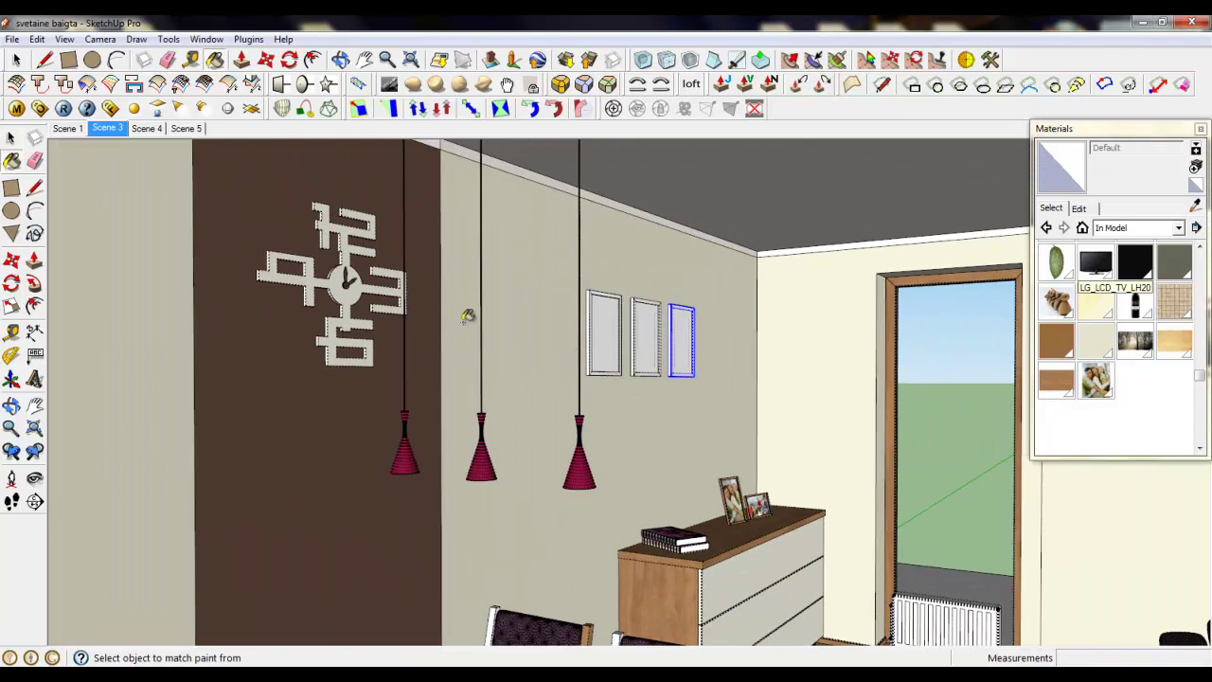
{"action": "scroll", "coordinate": [621, 315], "scroll_direction": "up", "scroll_amount": 3}
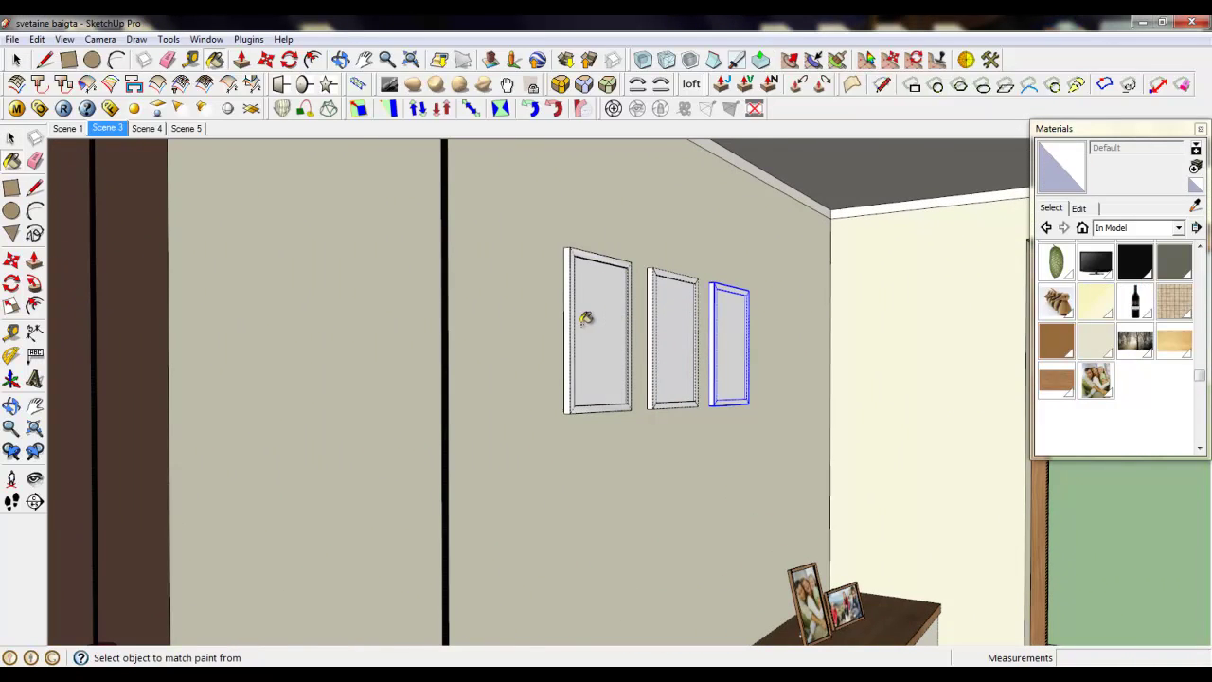
{"action": "left_click", "coordinate": [106, 128]}
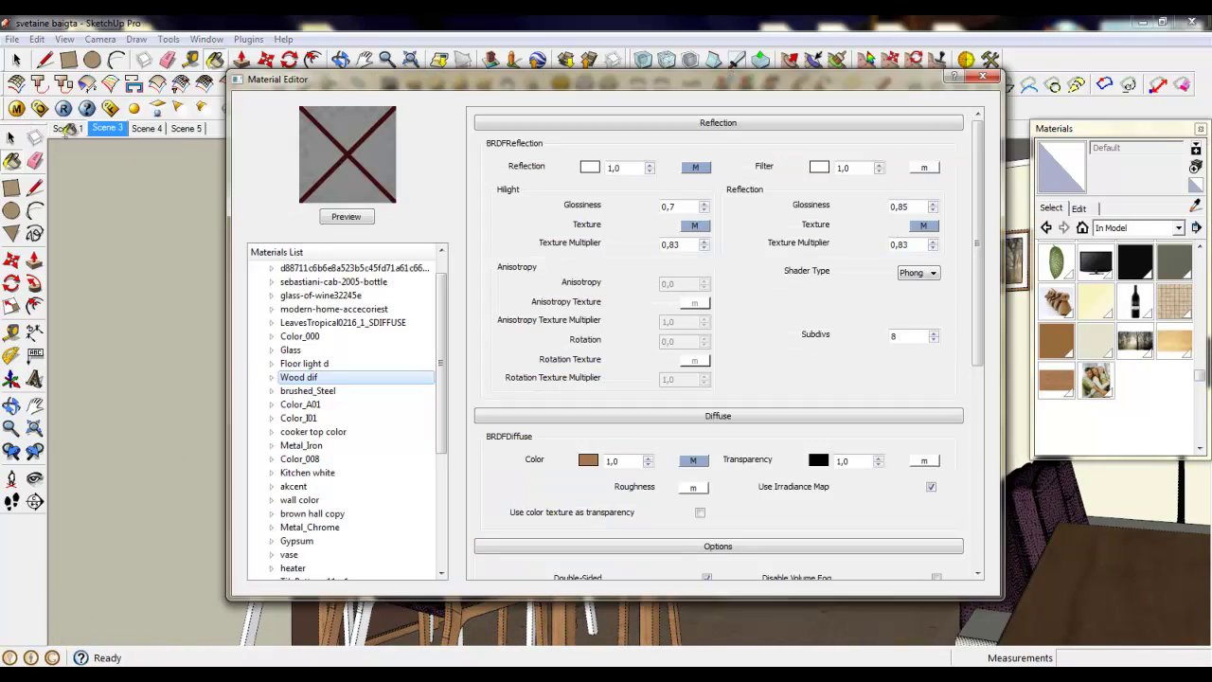
Open the V-Ray render options and review the physical camera settings, including the zoom factor.
{"action": "left_click", "coordinate": [17, 108]}
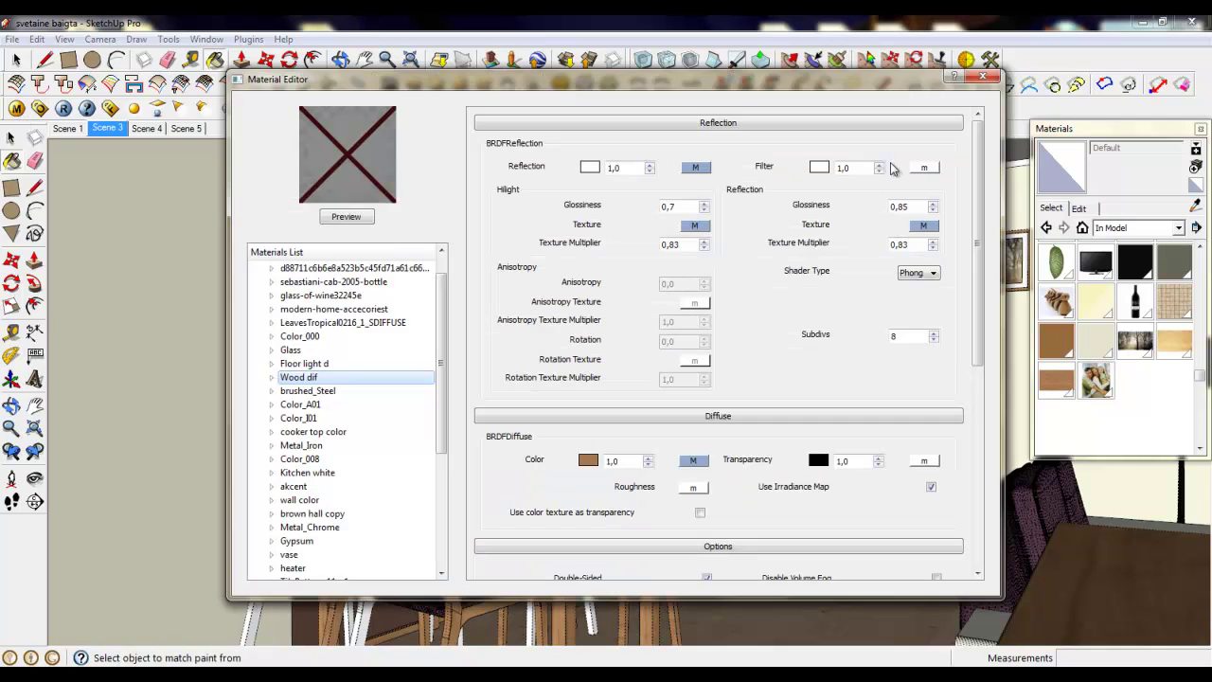
{"action": "left_click", "coordinate": [982, 75]}
{"action": "left_click", "coordinate": [40, 108]}
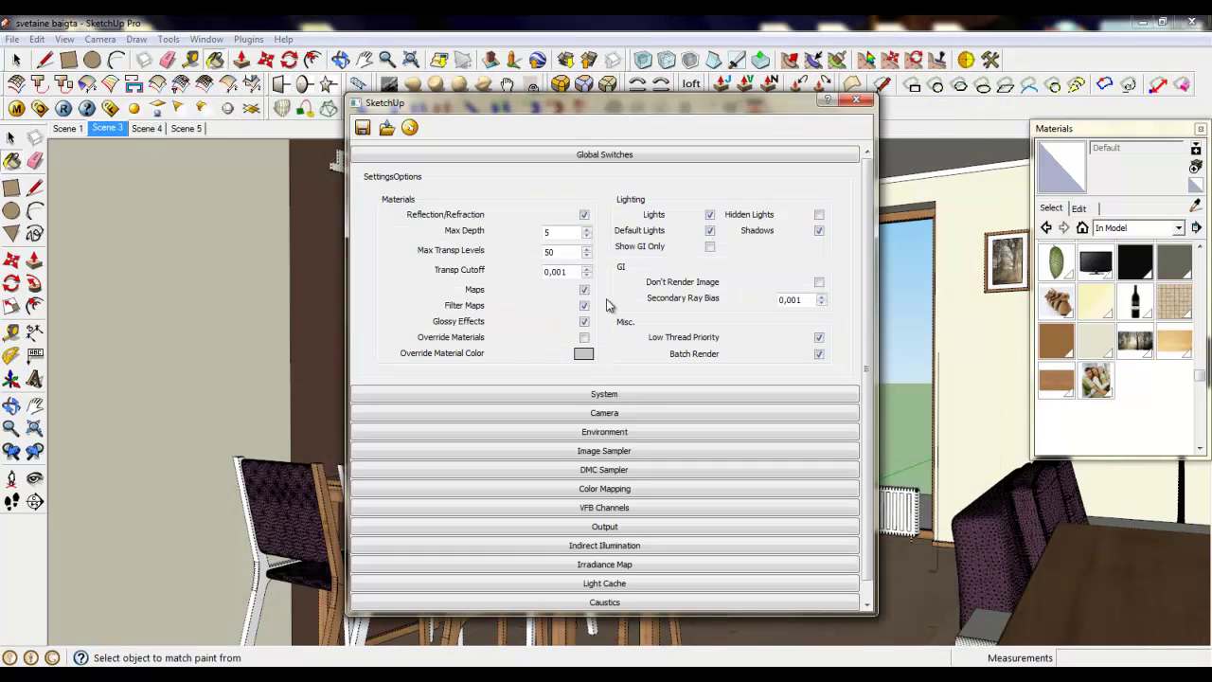
{"action": "left_click", "coordinate": [596, 156]}
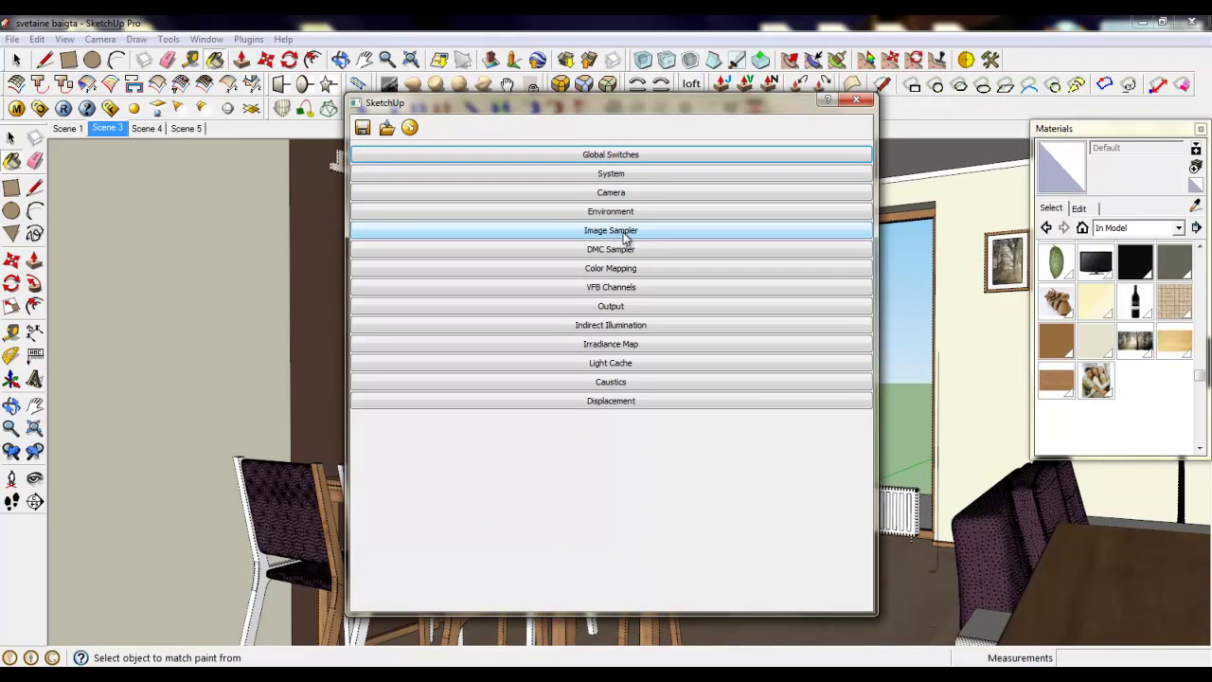
{"action": "left_click", "coordinate": [614, 194]}
{"action": "left_click", "coordinate": [642, 426]}
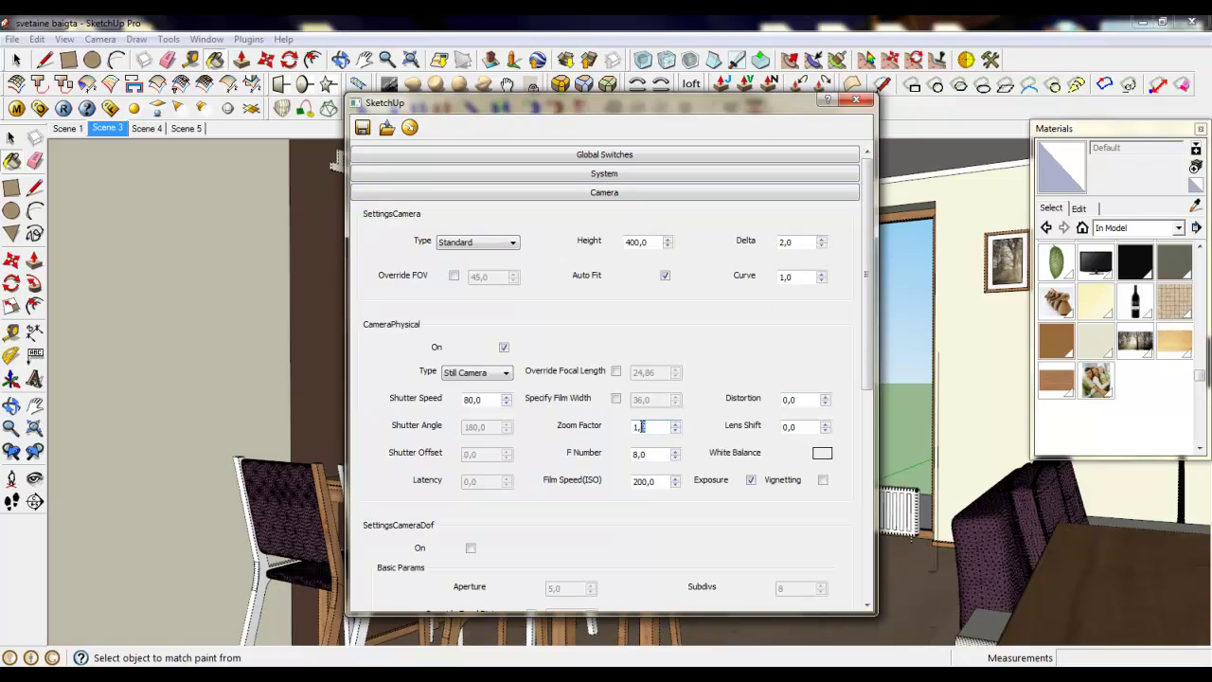
{"action": "left_click", "coordinate": [739, 191]}
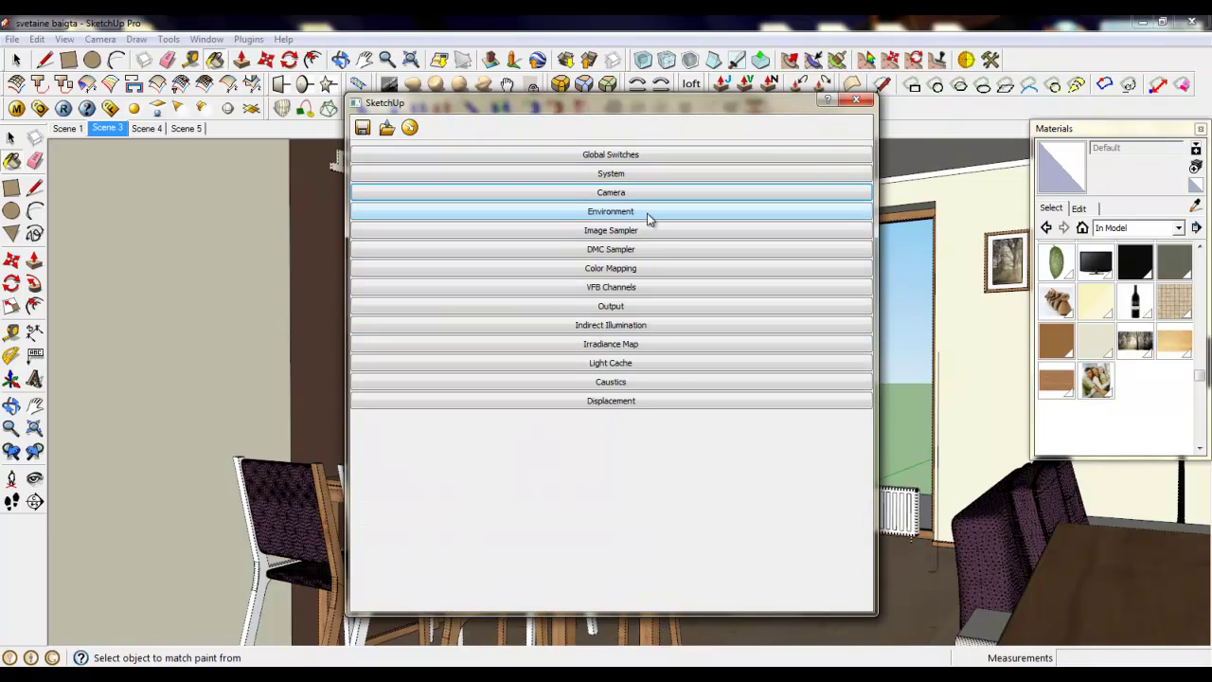
Check the render output width and height in the render options, and close the options.
{"action": "left_click", "coordinate": [616, 308]}
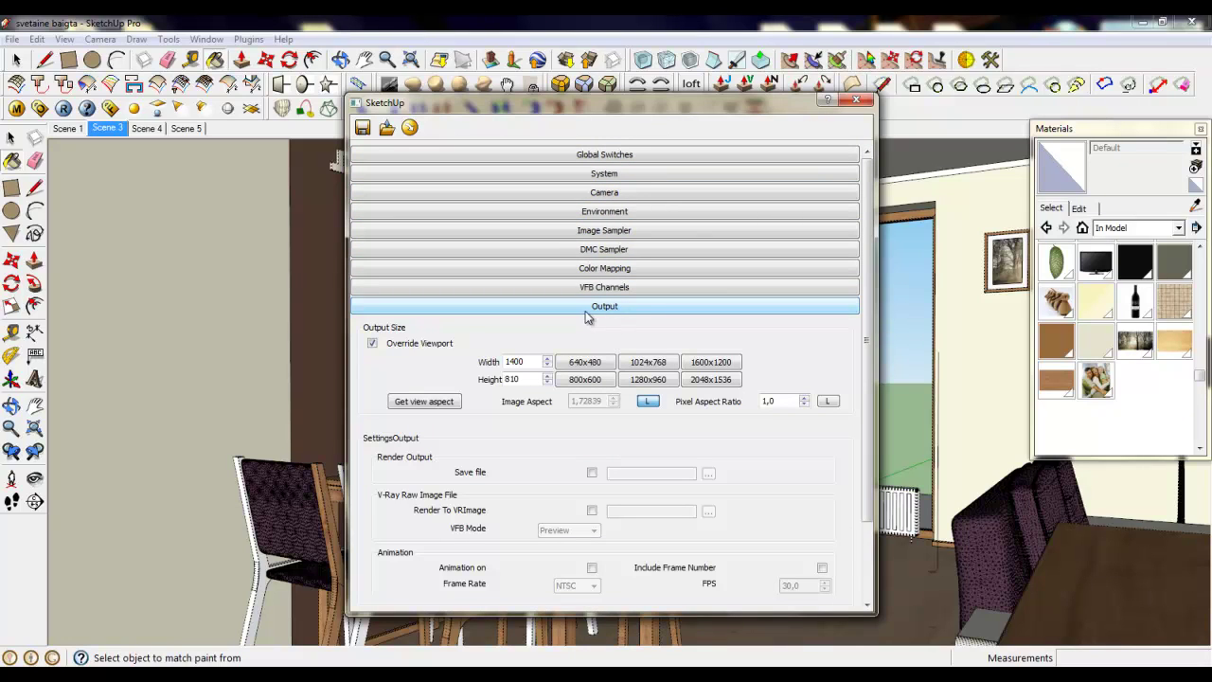
{"action": "left_click_drag", "start_coordinate": [535, 362], "coordinate": [483, 364]}
{"action": "left_click", "coordinate": [856, 100]}
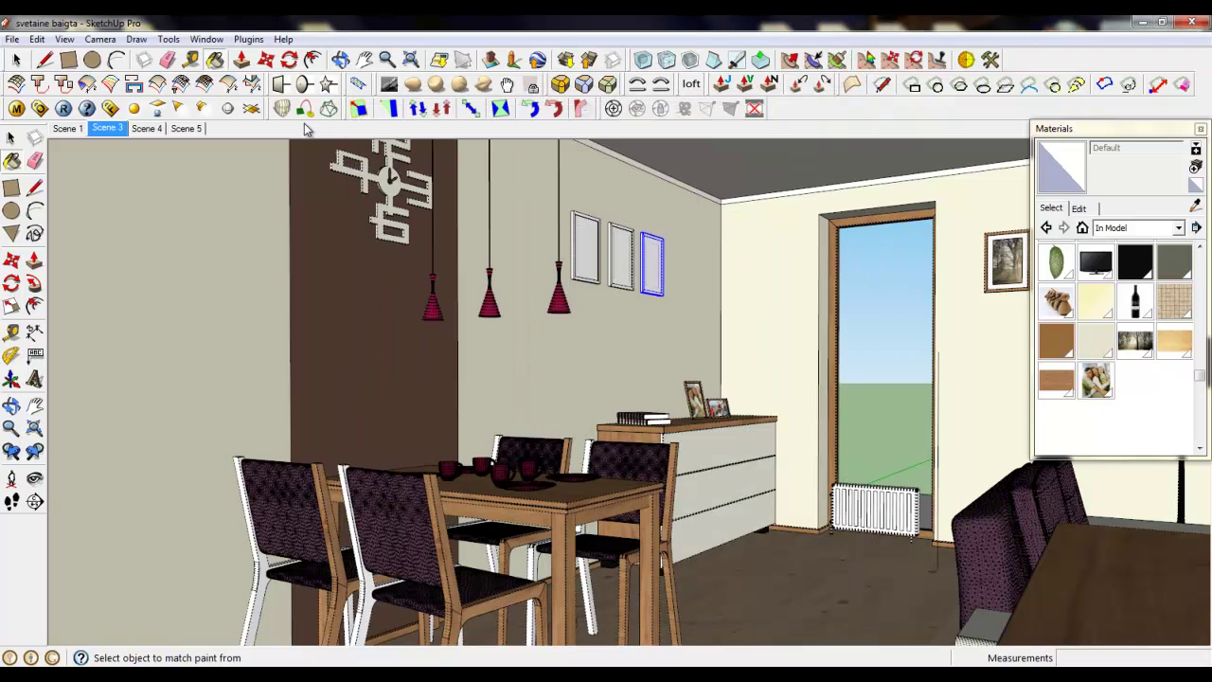
Examine the VFB channel list and Z-depth settings in the render options, close the options and activate the Select tool.
{"action": "left_click", "coordinate": [16, 108]}
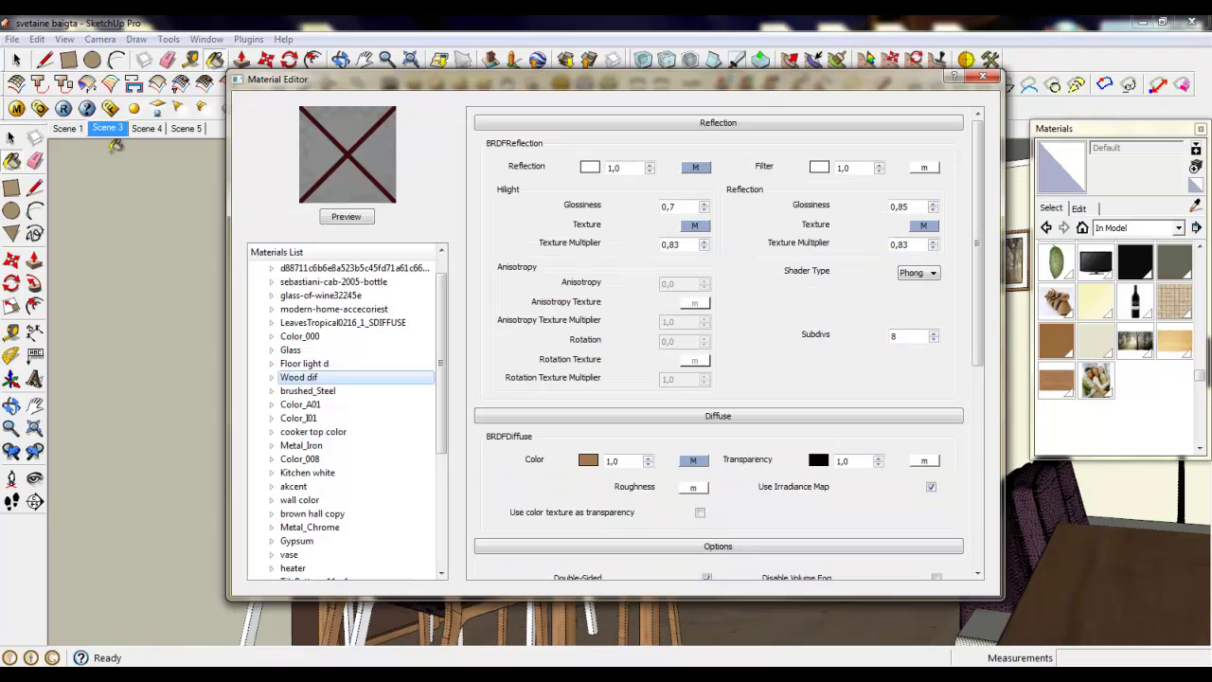
{"action": "left_click", "coordinate": [982, 76]}
{"action": "left_click", "coordinate": [39, 107]}
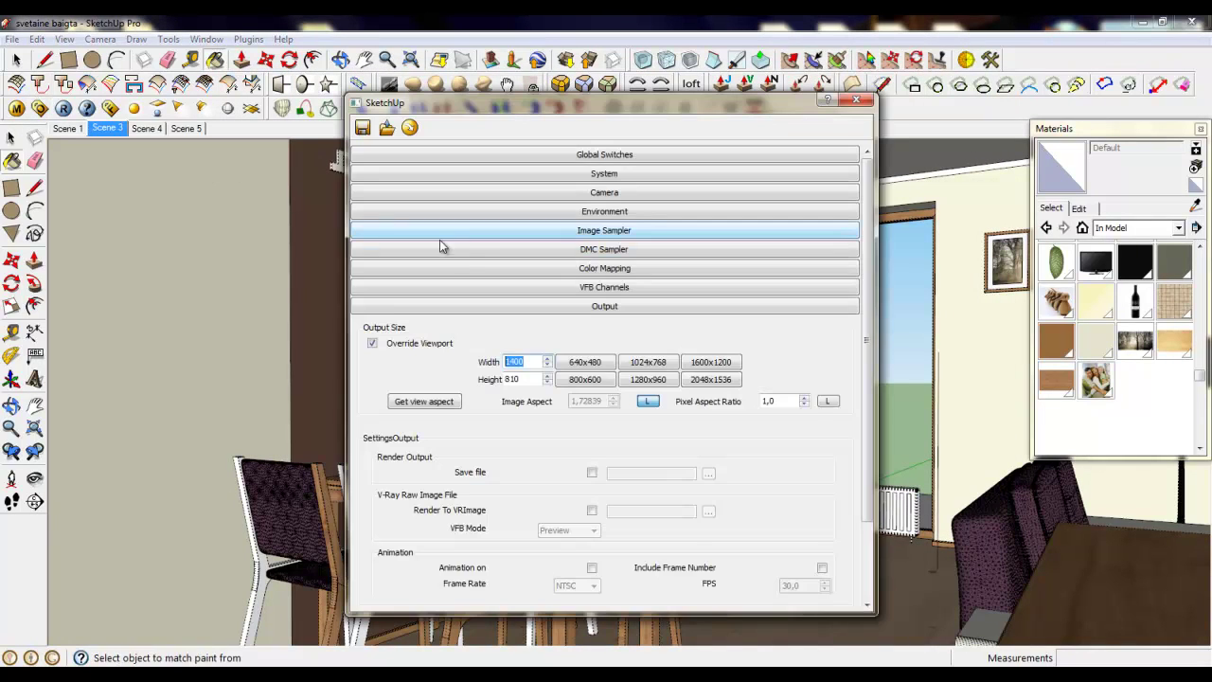
{"action": "left_click", "coordinate": [584, 304]}
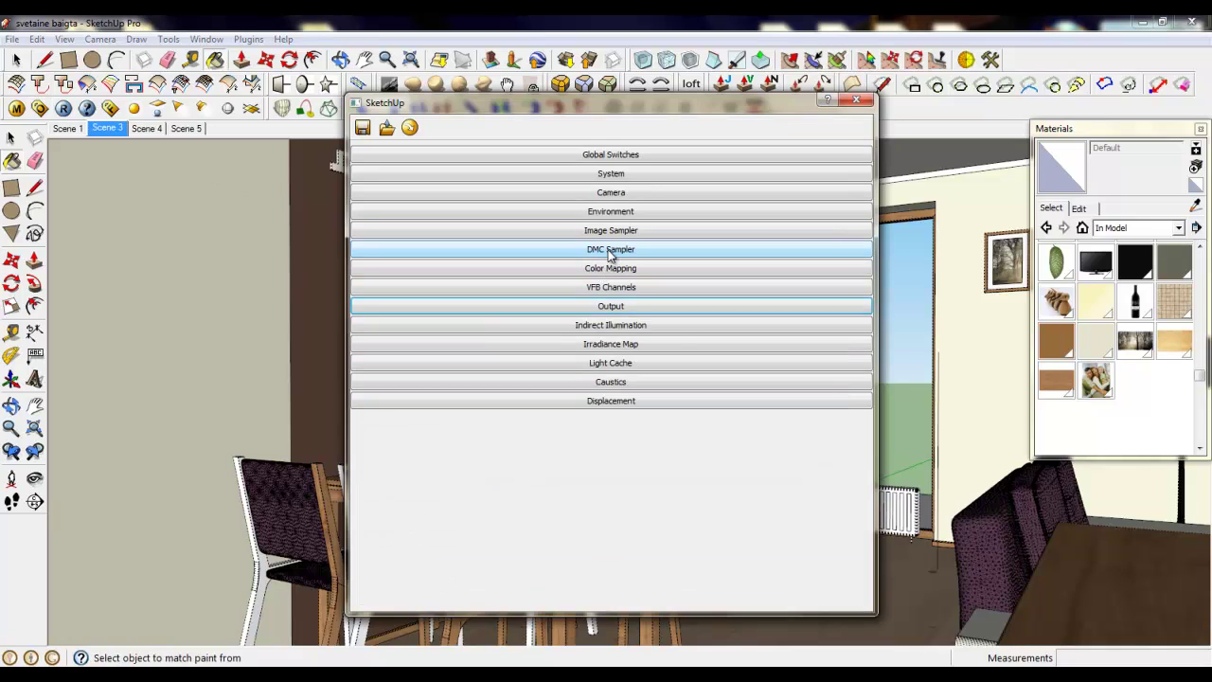
{"action": "left_click", "coordinate": [618, 287]}
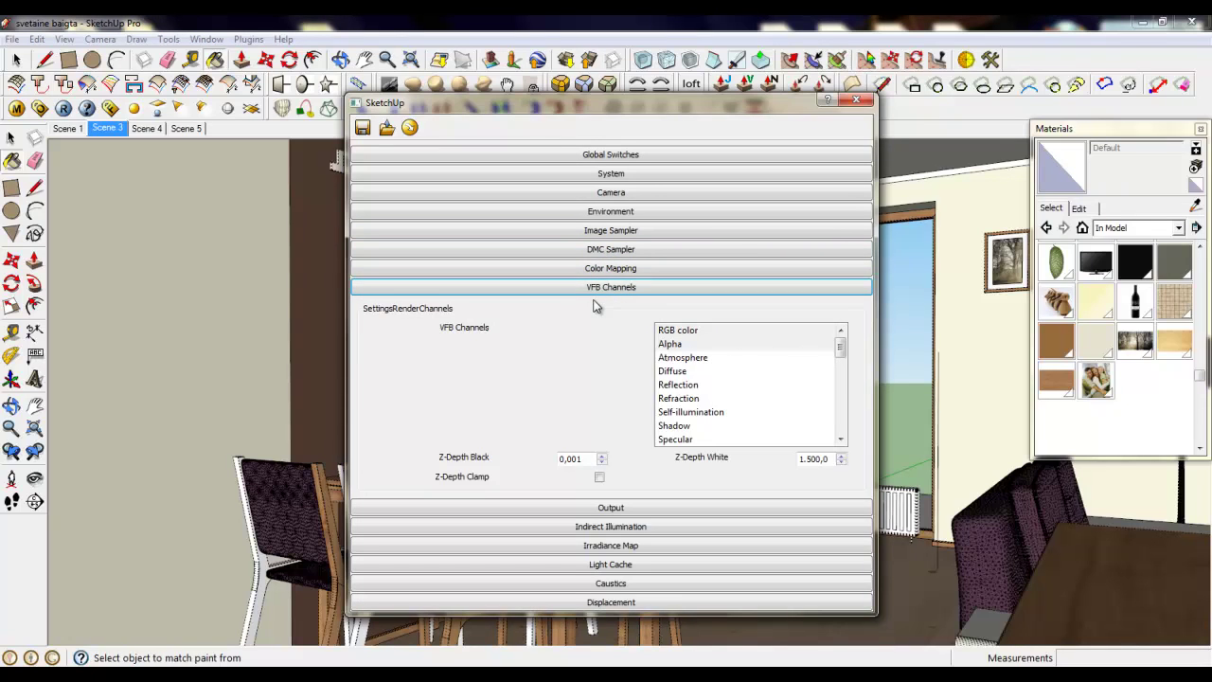
{"action": "left_click", "coordinate": [599, 477]}
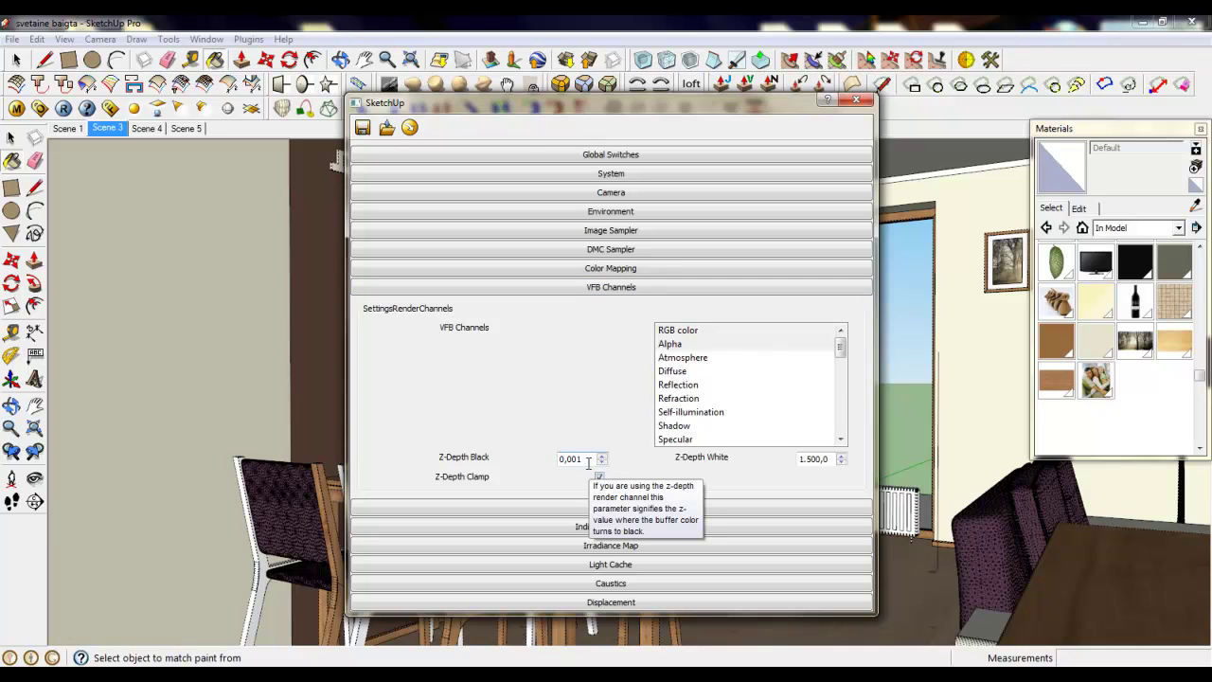
{"action": "left_click", "coordinate": [855, 100]}
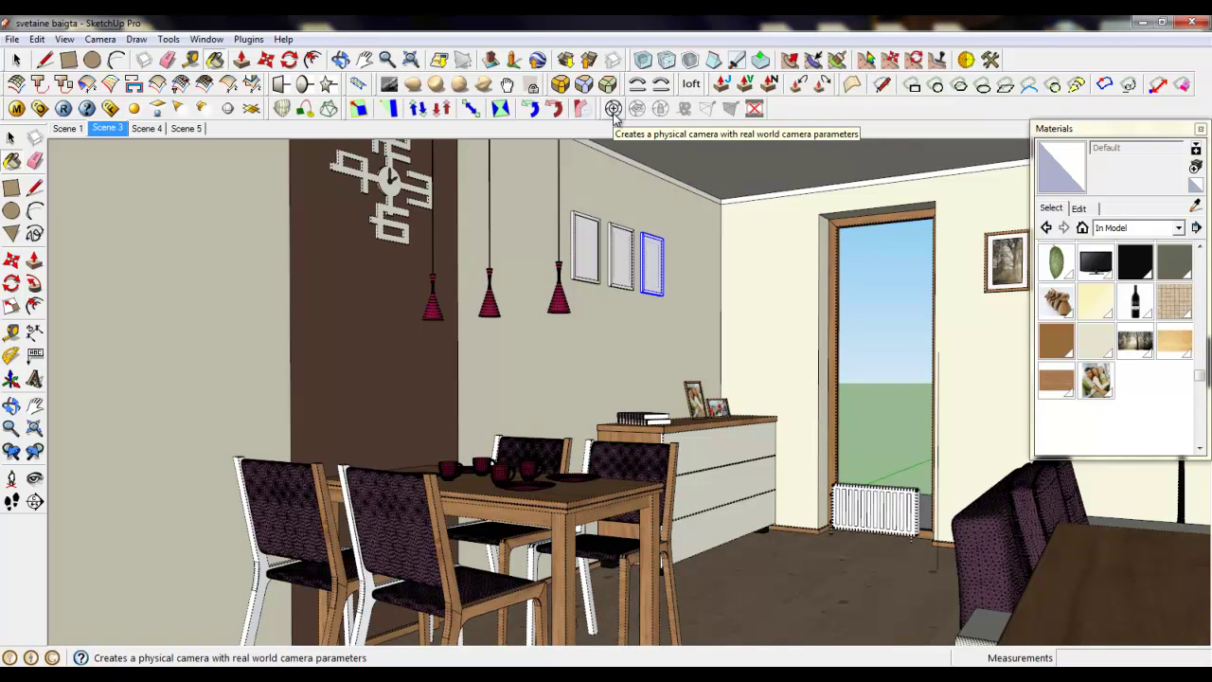
{"action": "left_click", "coordinate": [17, 61]}
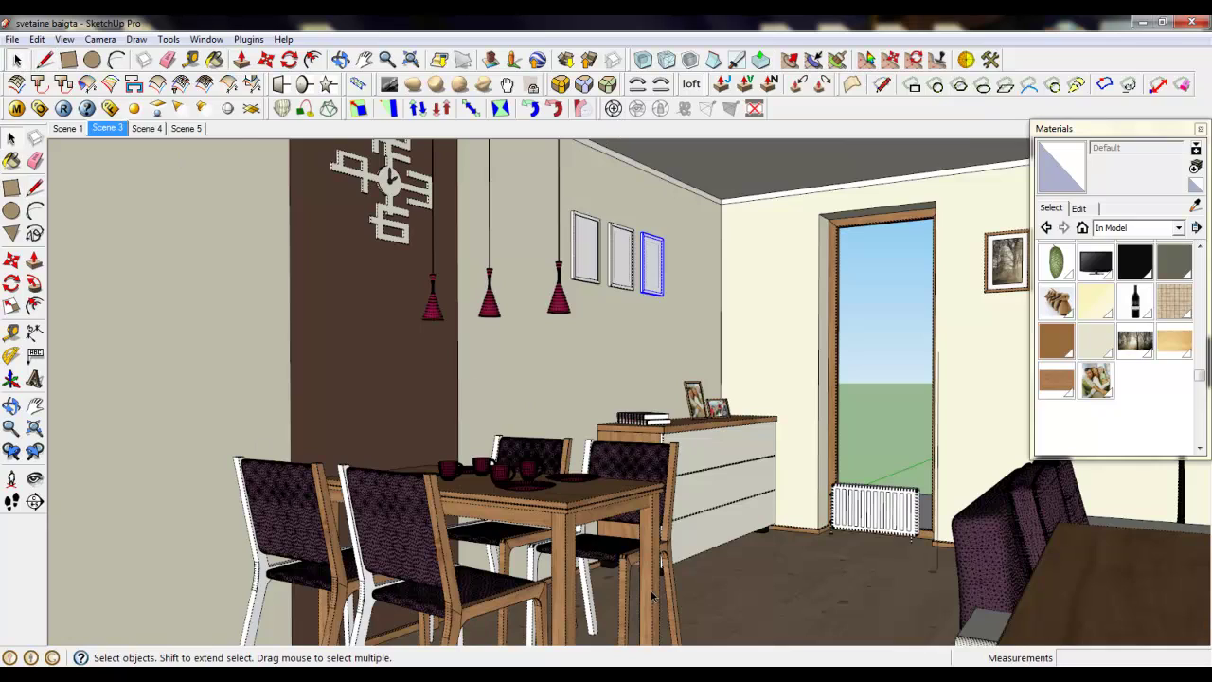